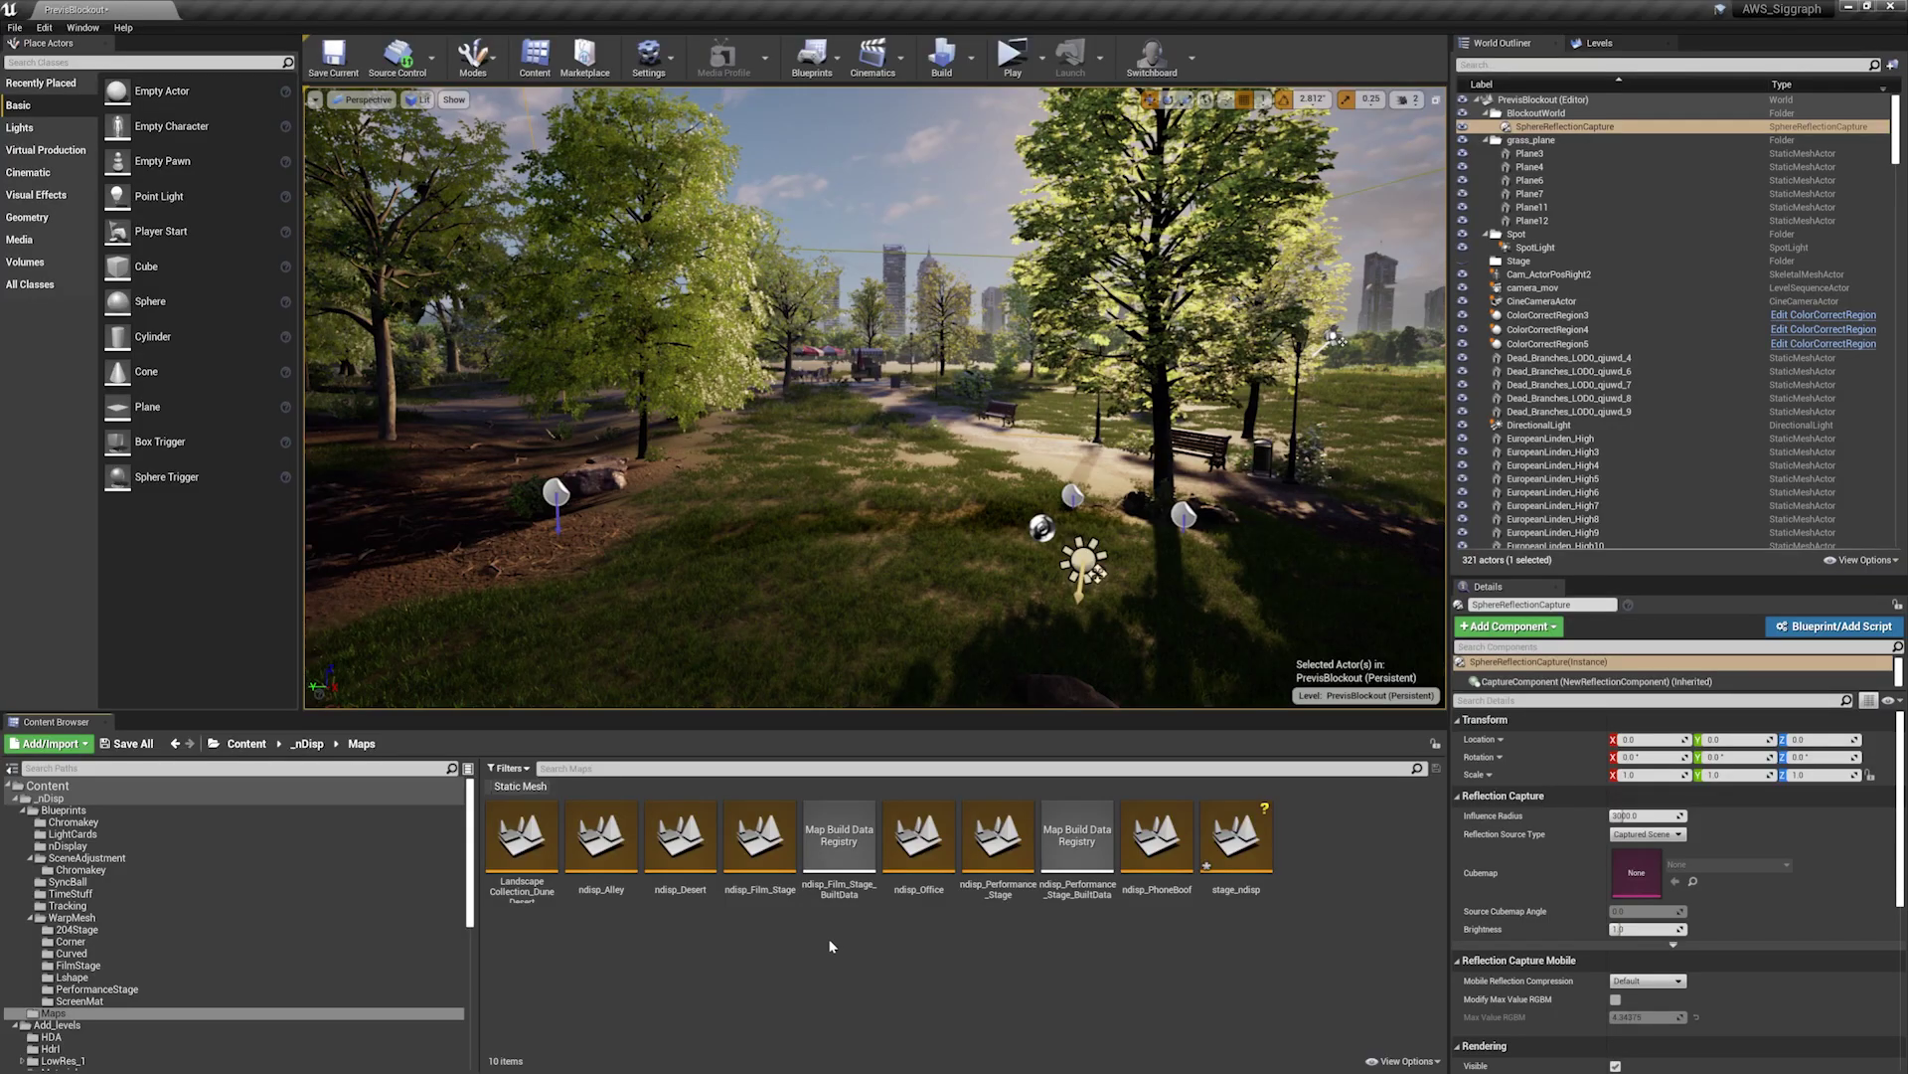
Point out the maps from Landscape Collection_Dune Desert and the ndisp maps through stage_ndisp
left_click(526, 845)
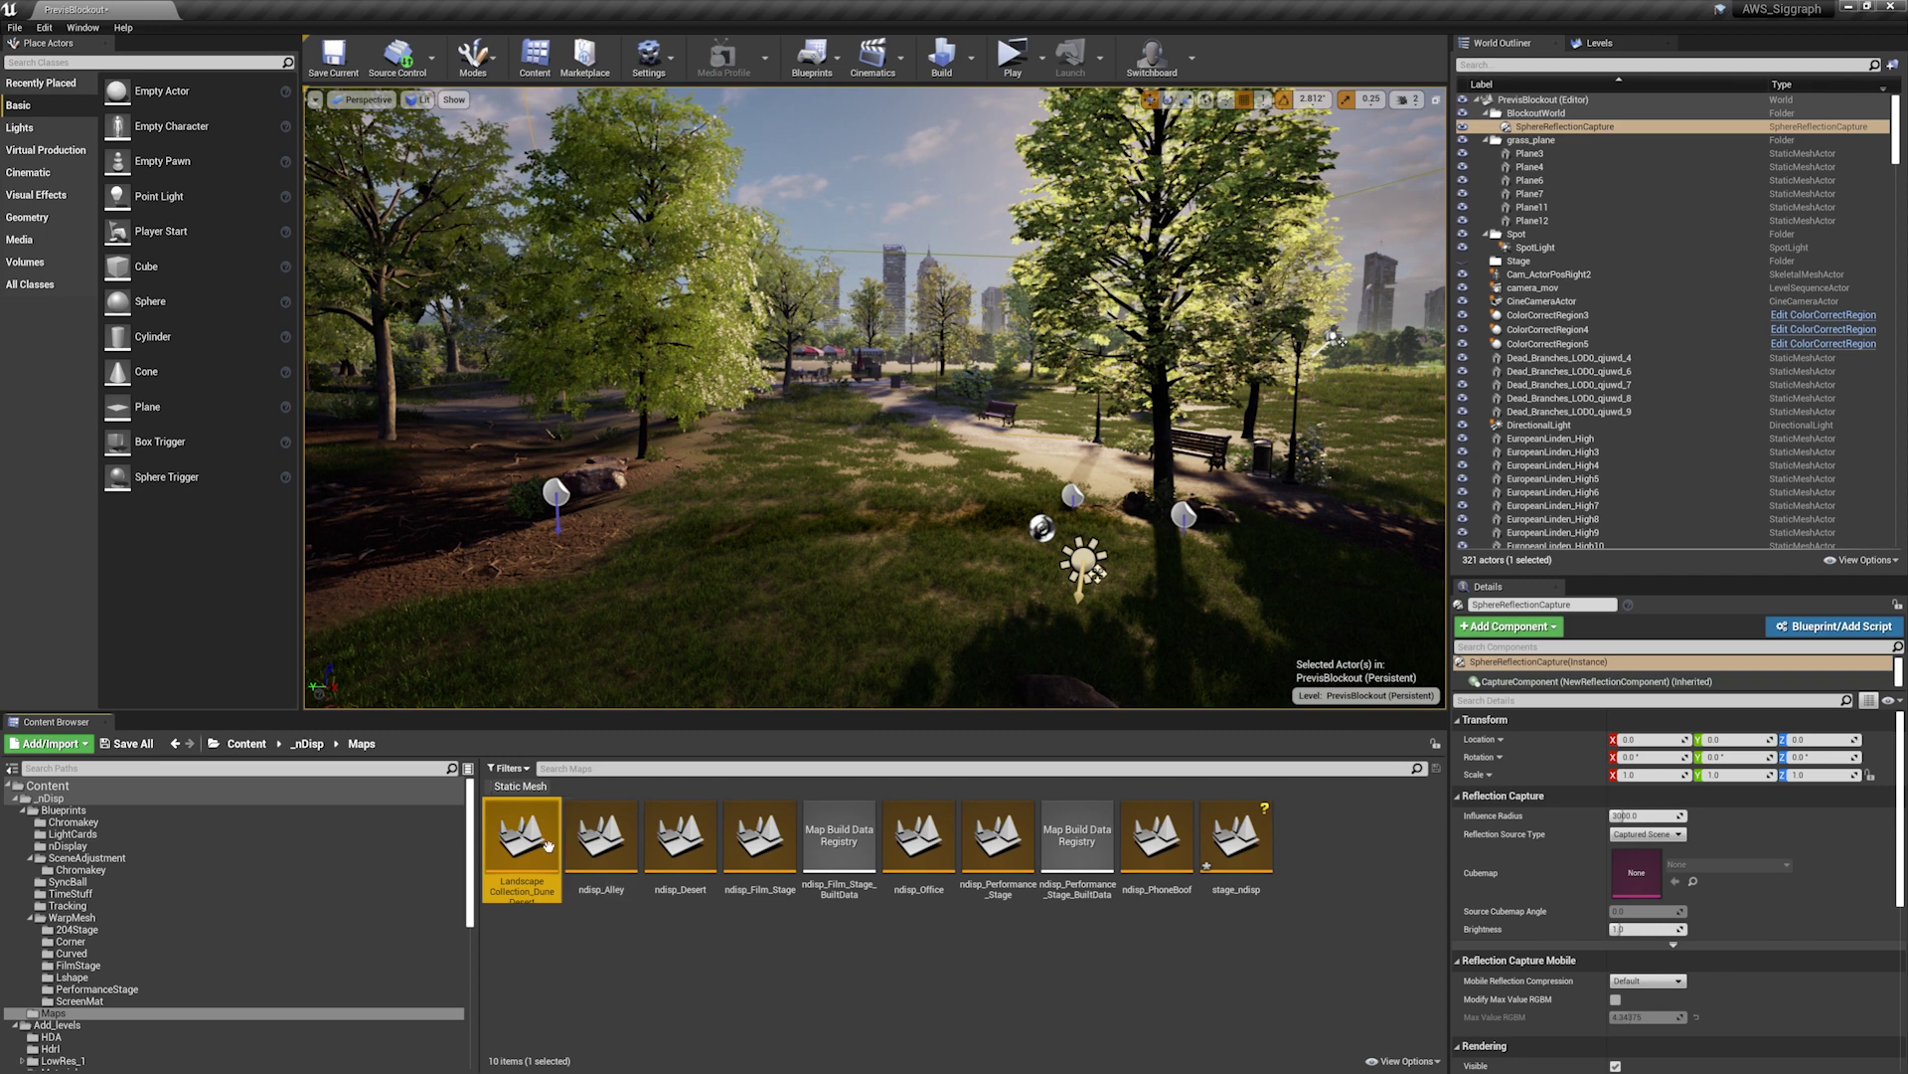
left_click(601, 839)
left_click(686, 840)
left_click(768, 839)
left_click(924, 845)
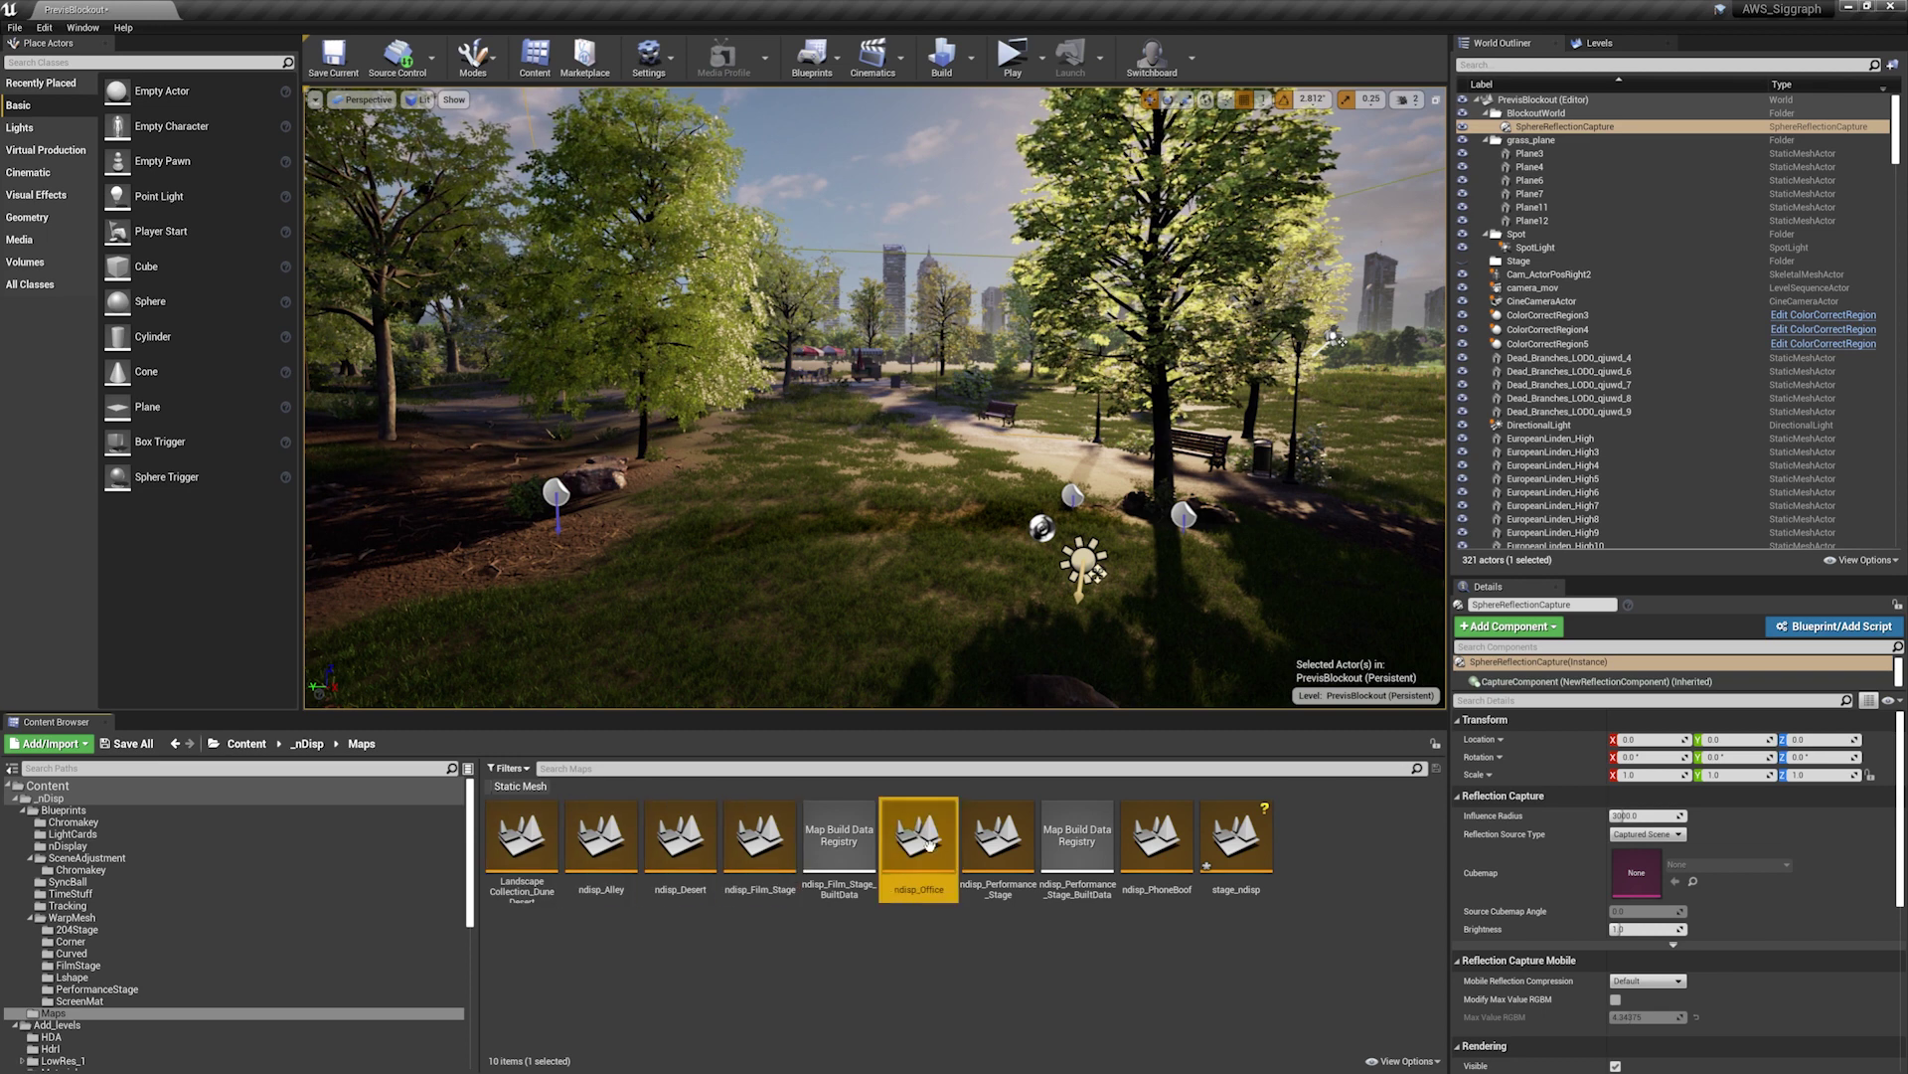
left_click(1004, 845)
left_click(1155, 845)
left_click(1230, 849)
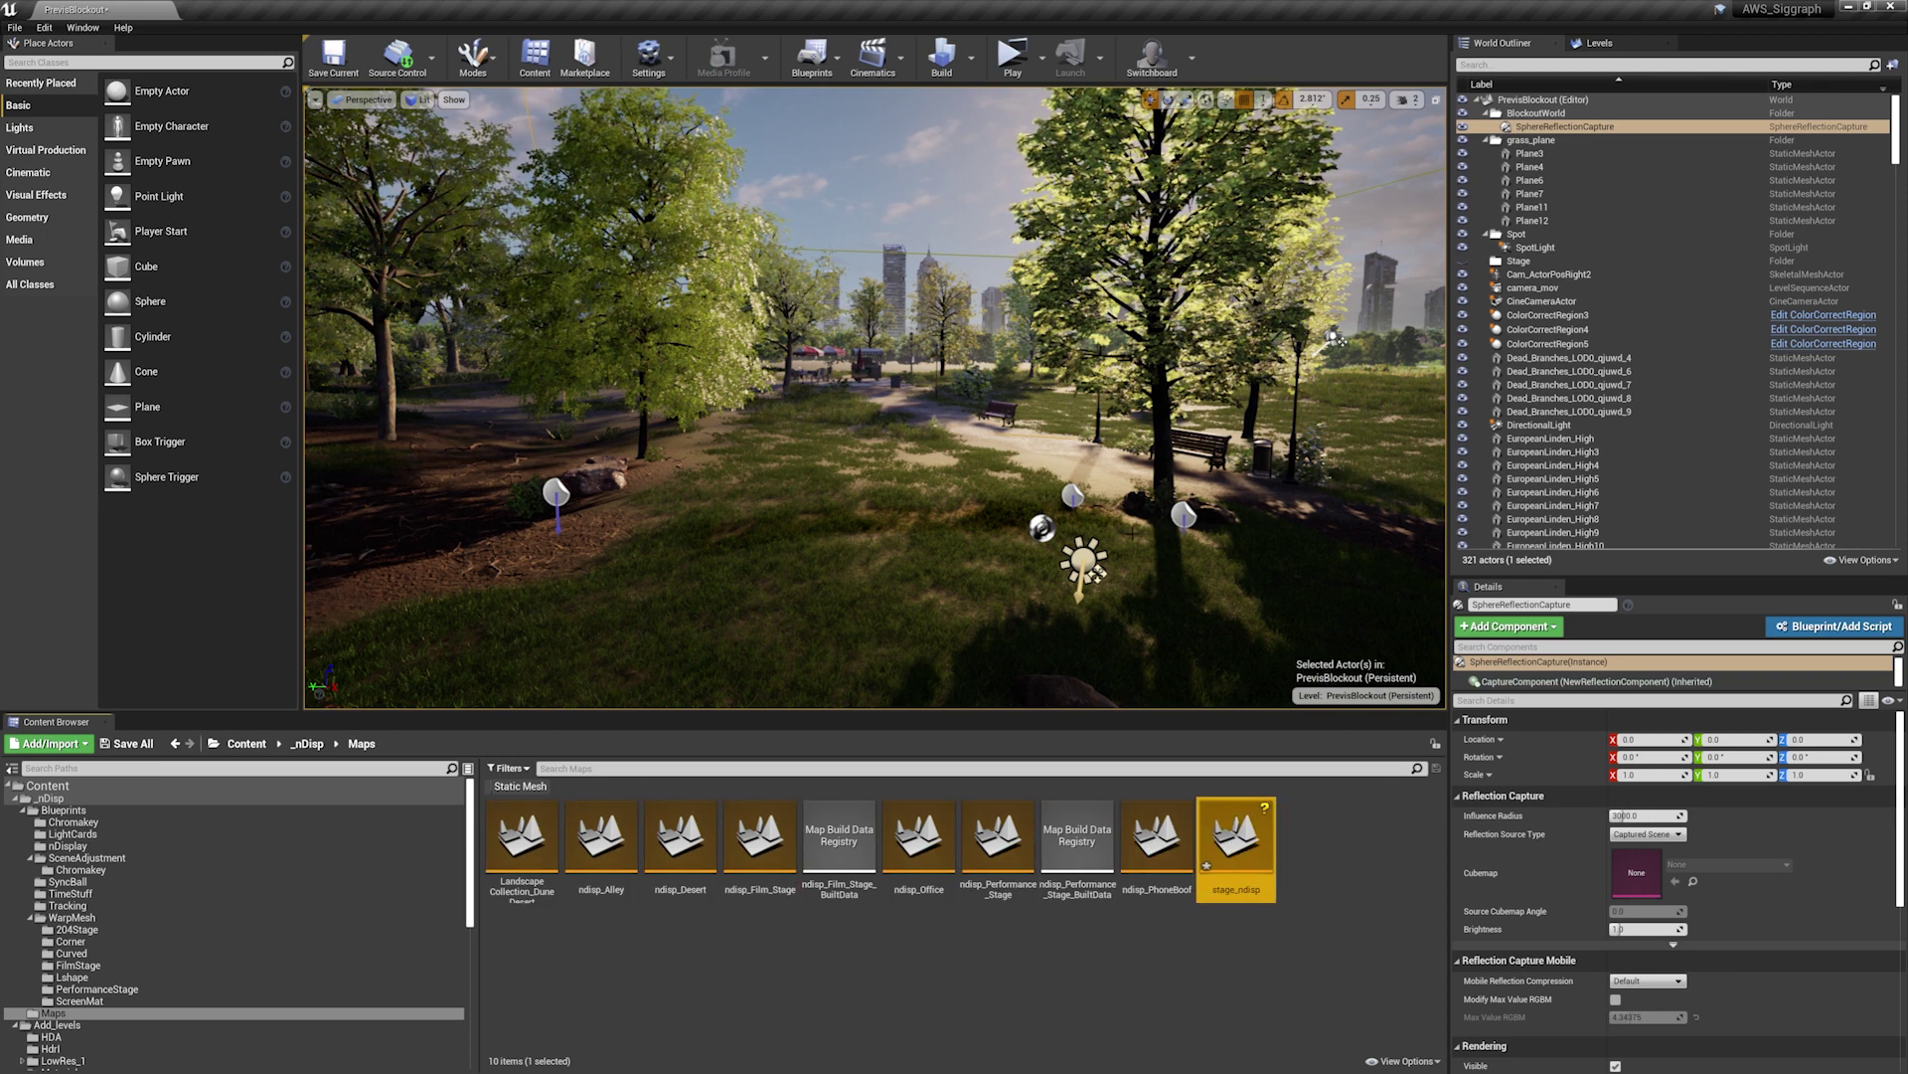
Fly the camera through the park, then show the Levels list of six levels
mouse_move(874, 418)
right_mouse_down()
mouse_move(835, 419)
mouse_move(875, 417)
mouse_move(855, 418)
right_mouse_up()
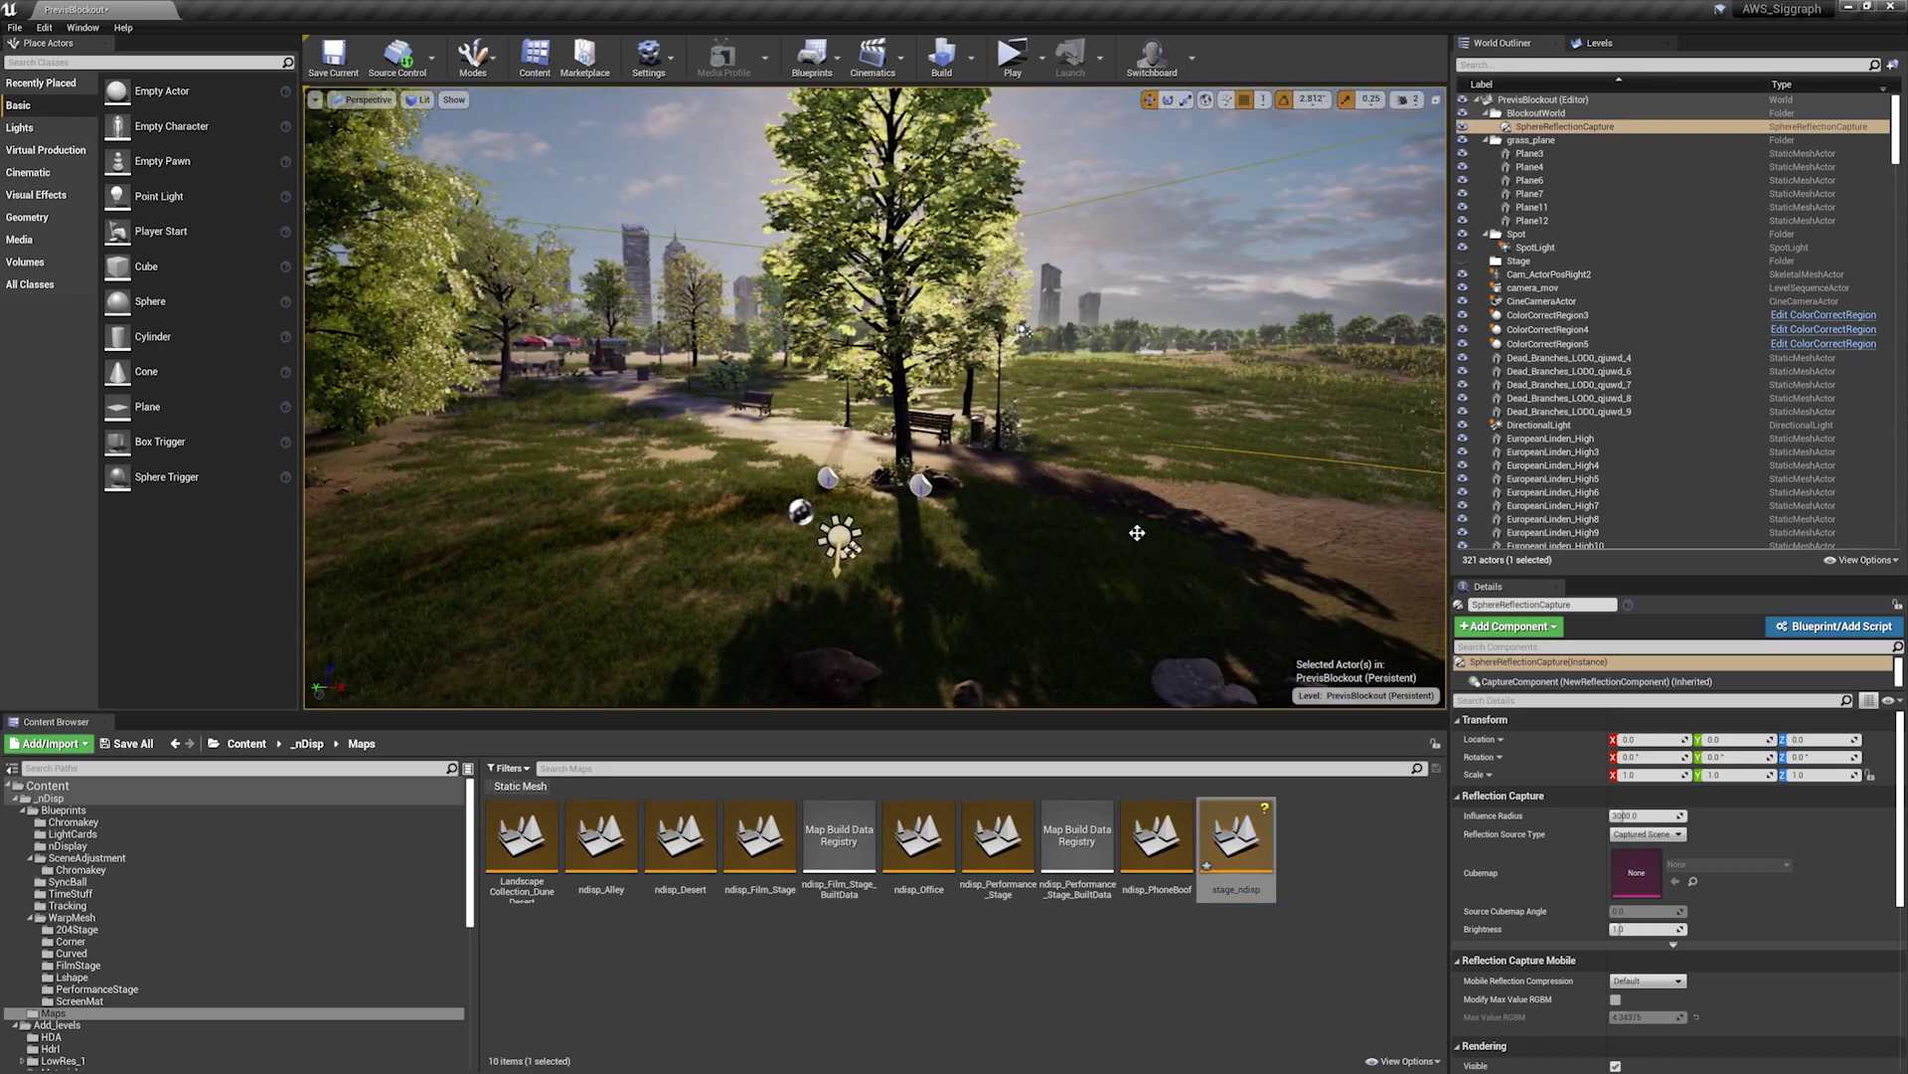
scroll(1894, 159, "down", 8)
mouse_move(1895, 159)
left_mouse_down()
mouse_move(1872, 522)
mouse_move(1877, 139)
left_mouse_up()
right_click_drag(1082, 378, 1208, 338)
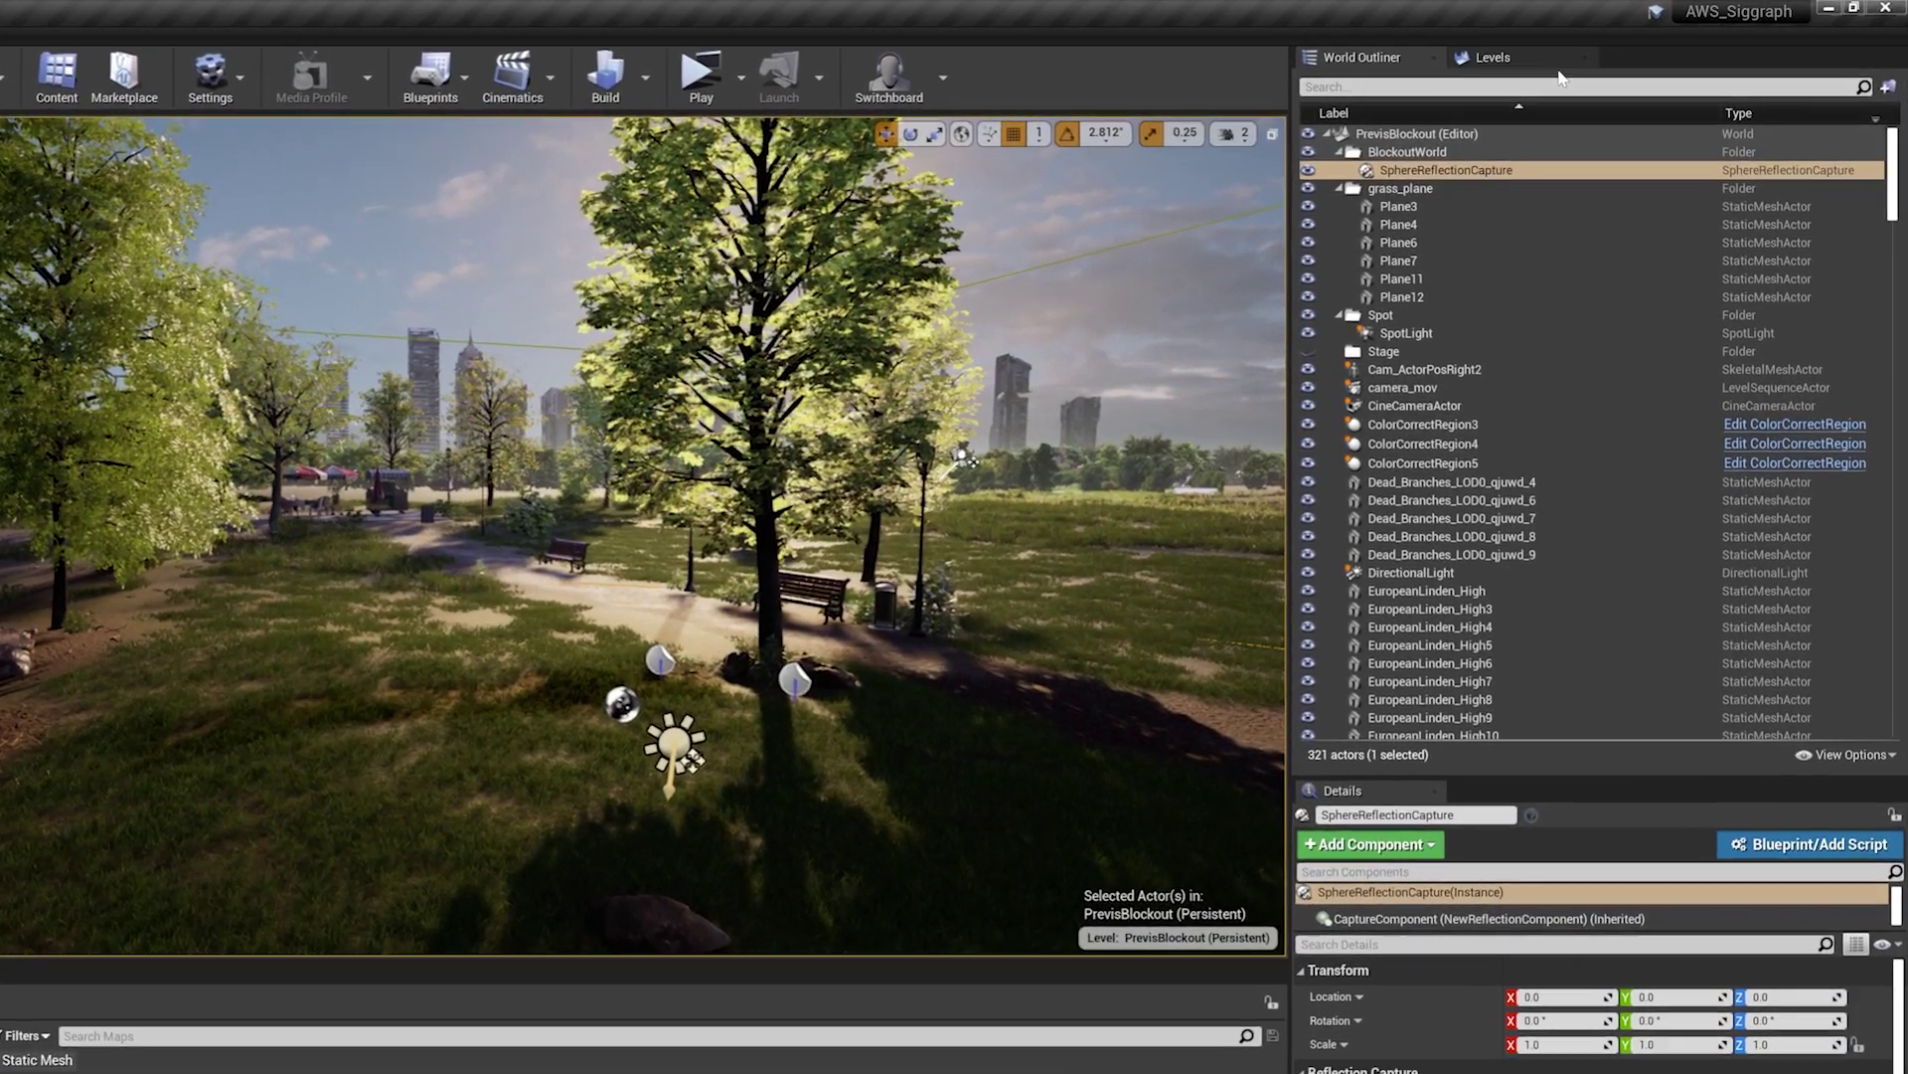
left_click(1536, 59)
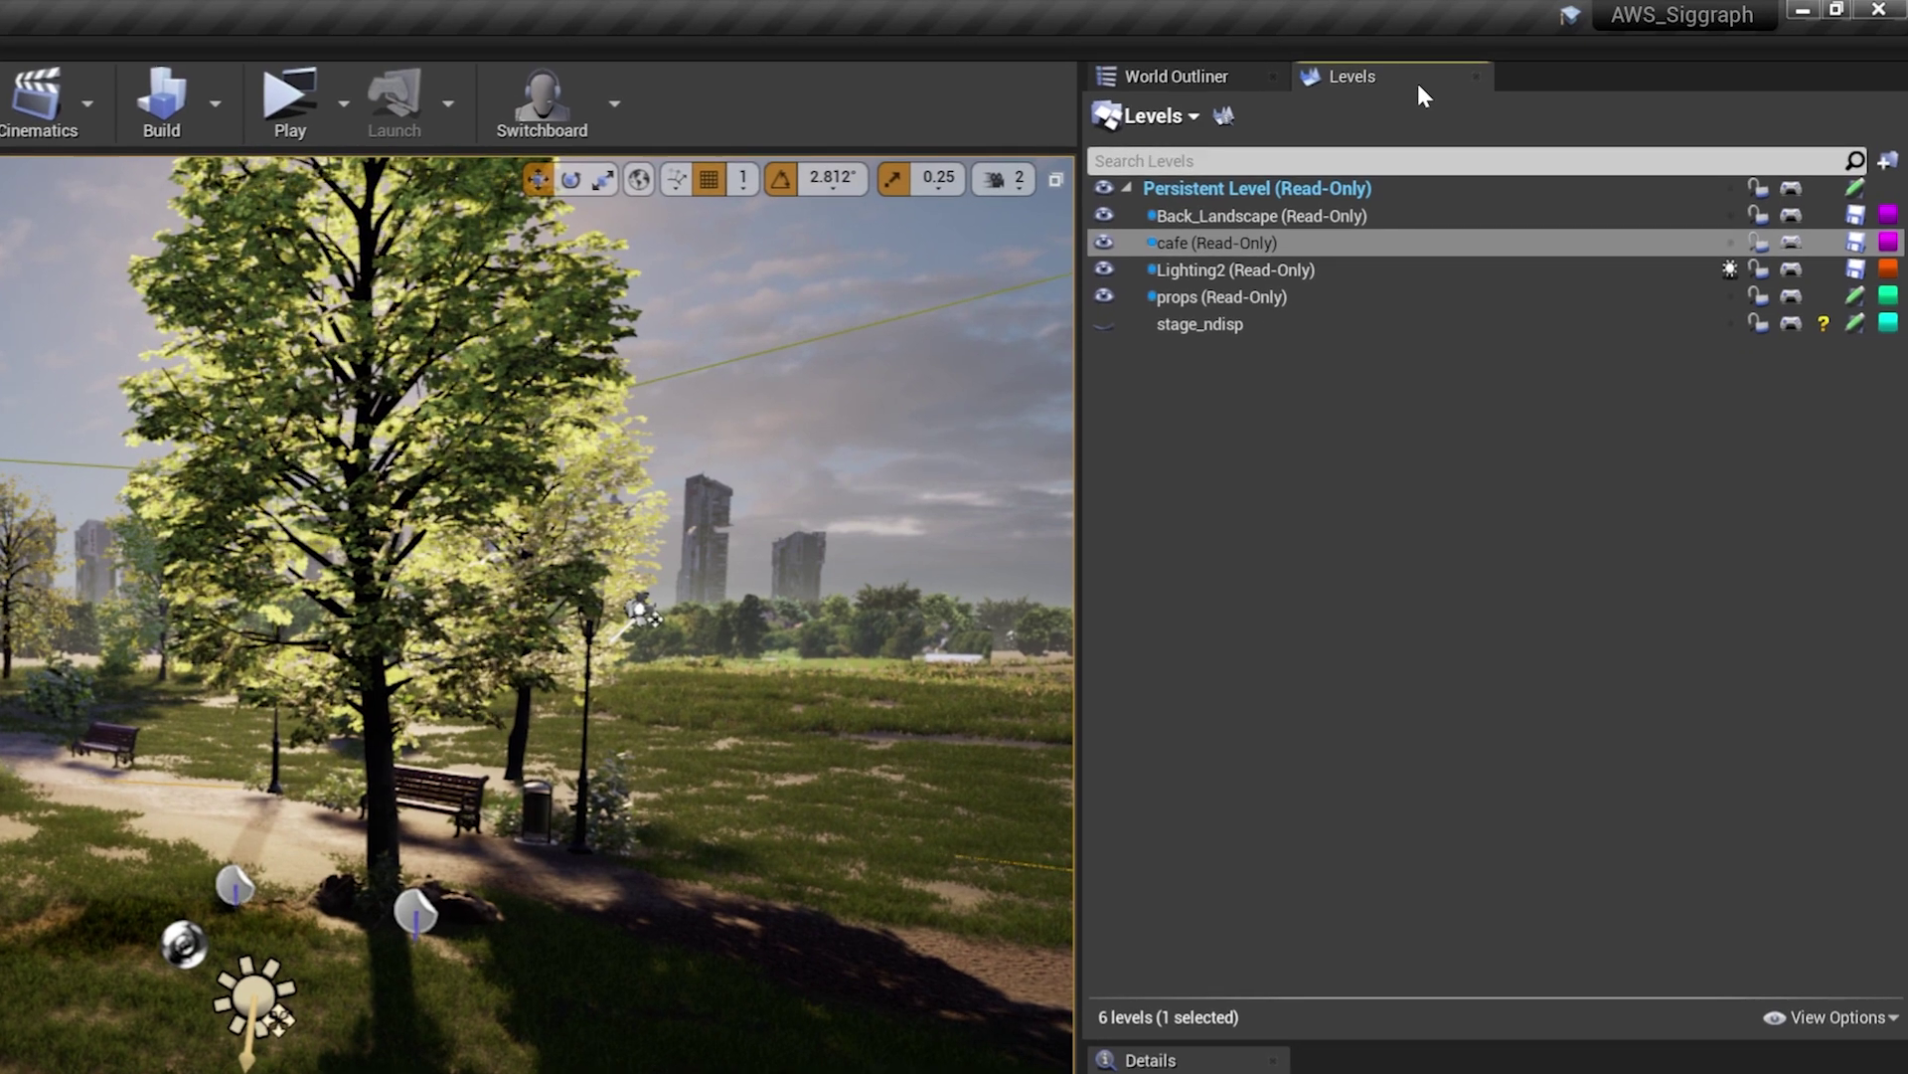
left_click(1270, 191)
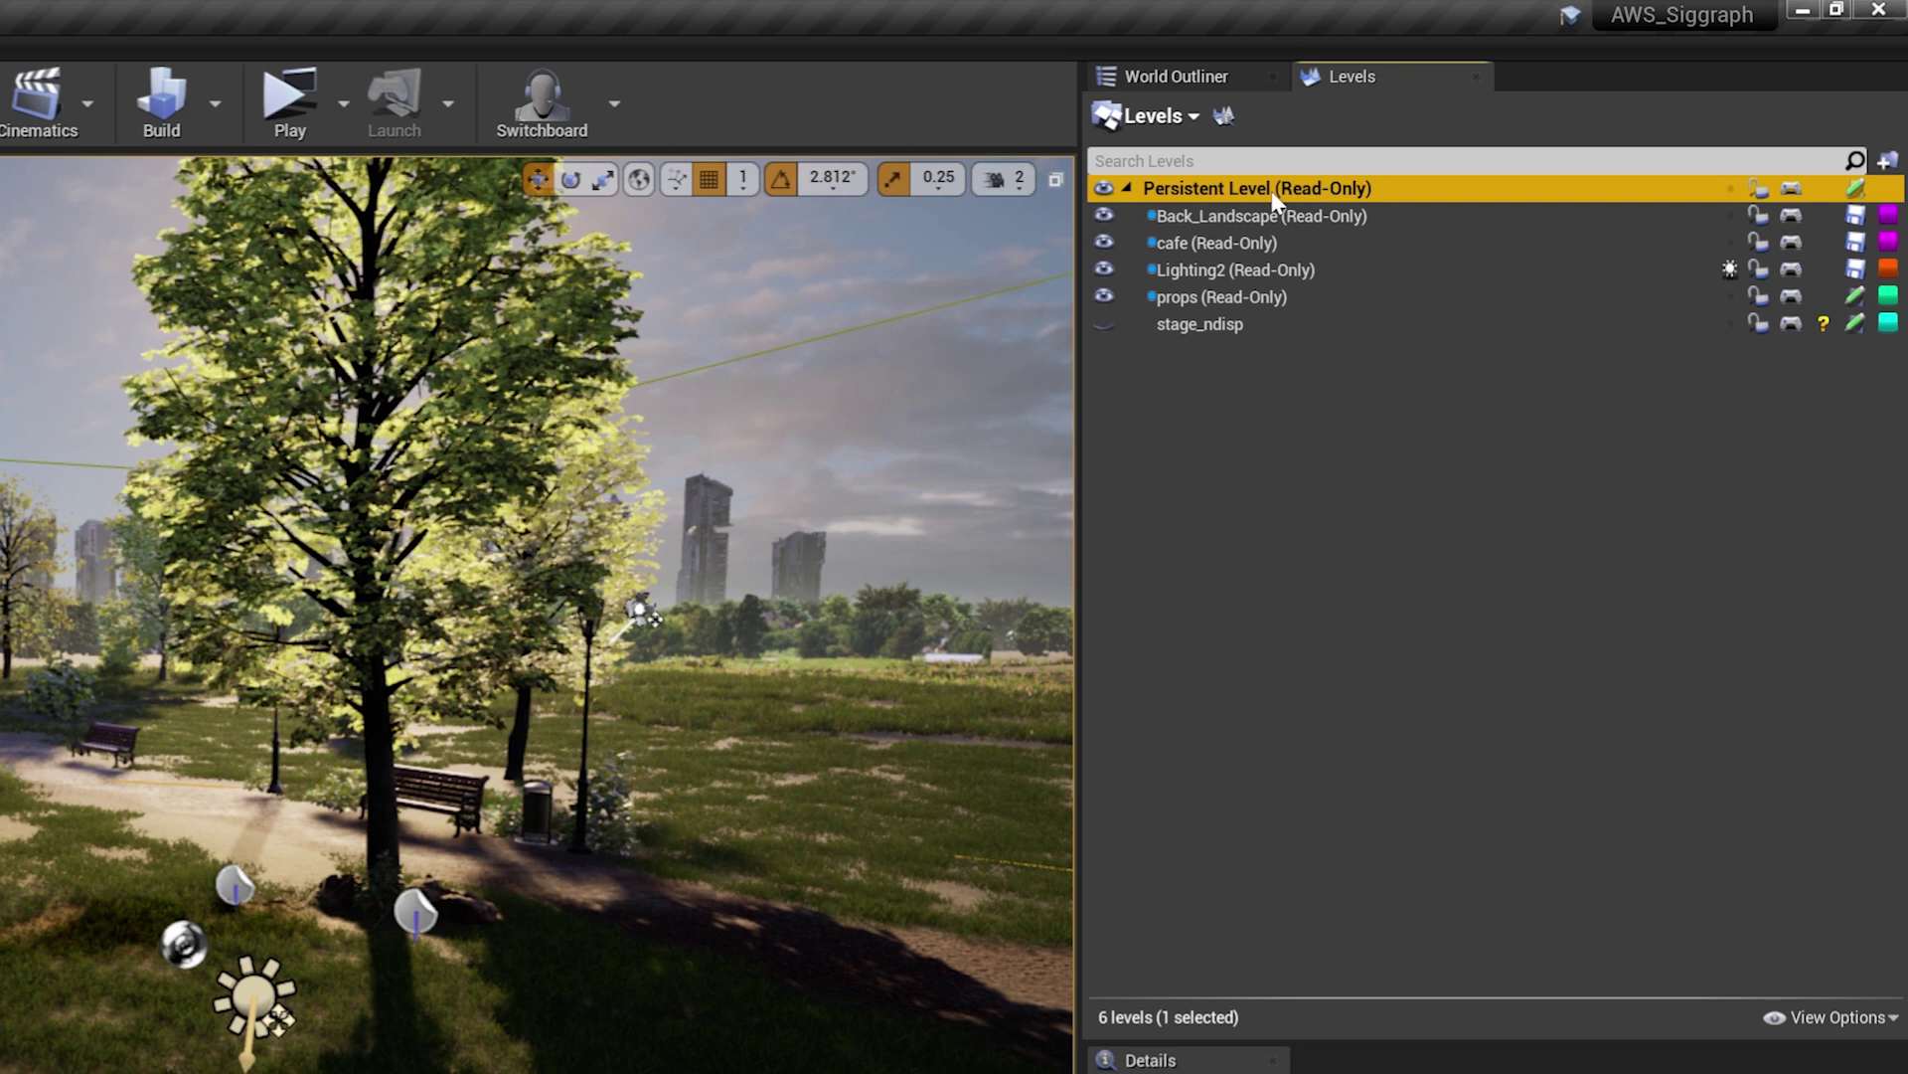
left_click(1261, 216)
left_click(1252, 243)
left_click(1251, 270)
left_click(1249, 296)
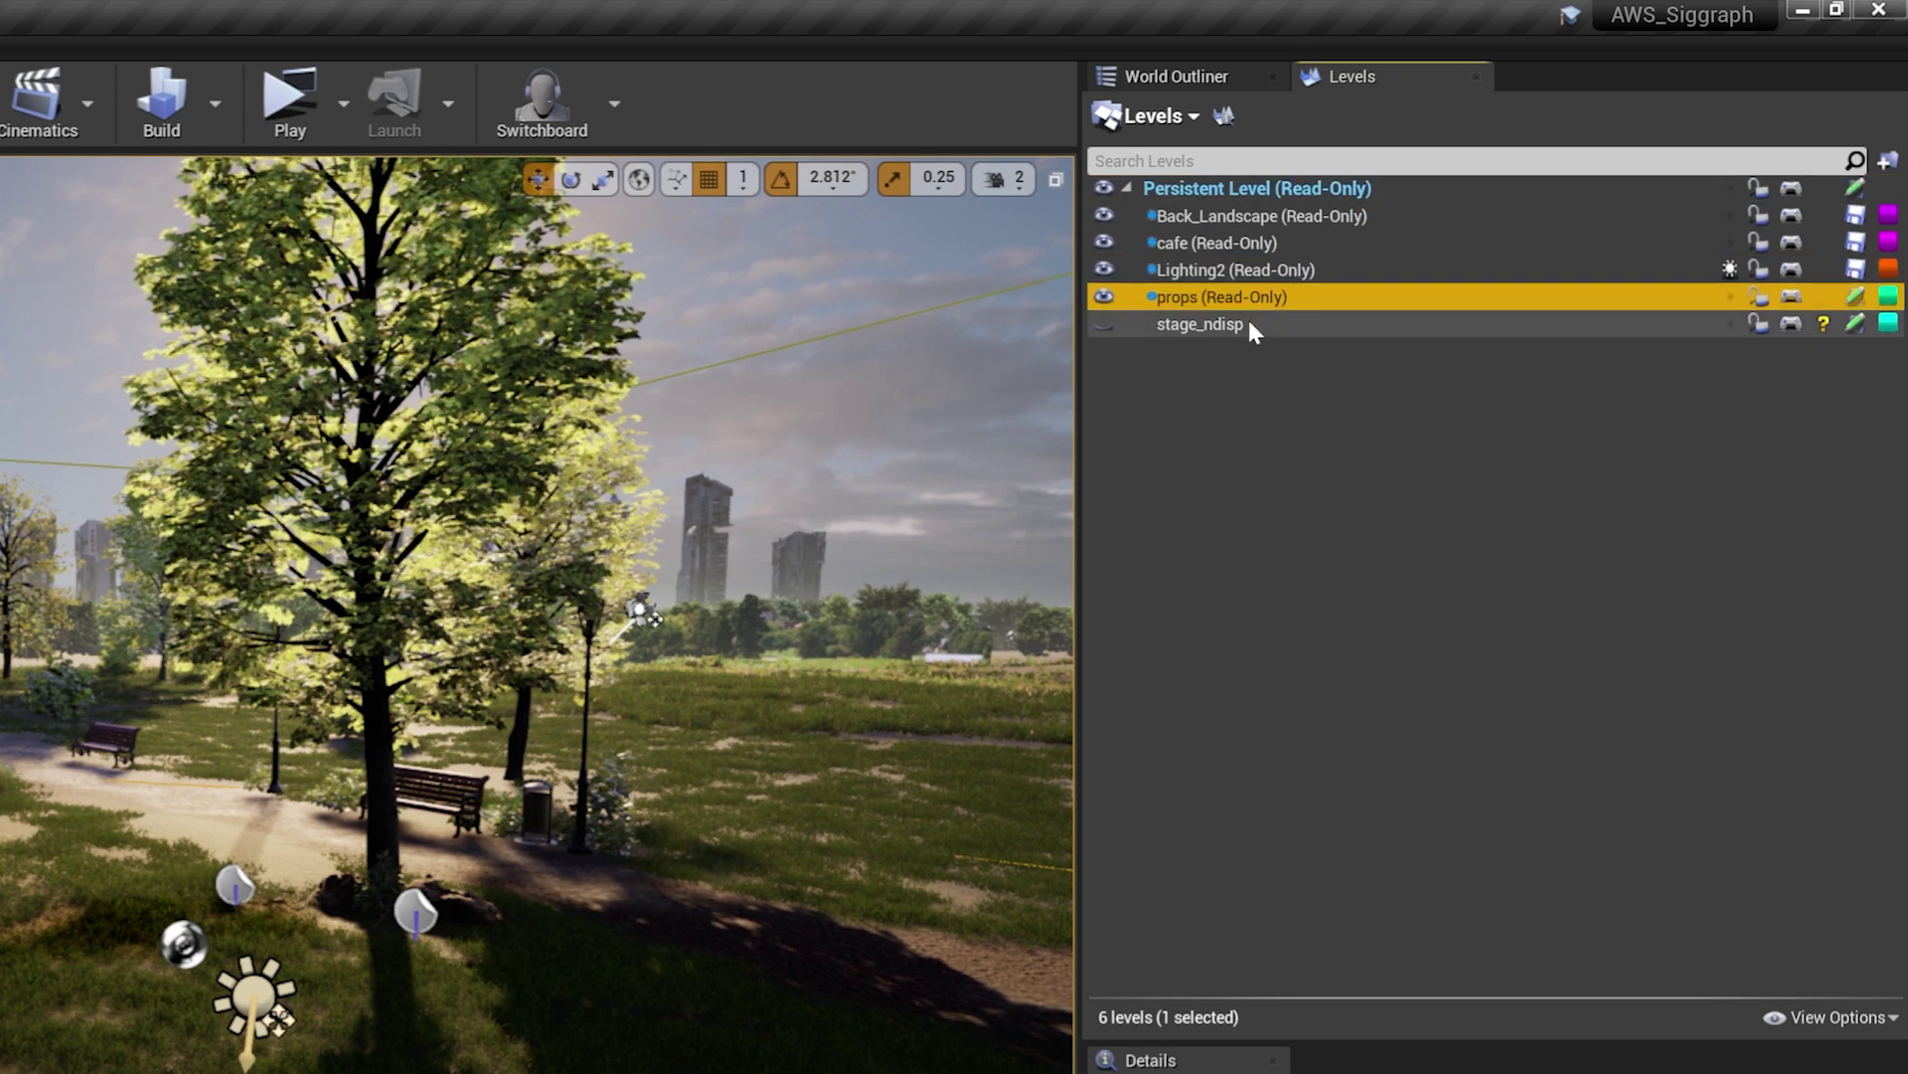
left_click(1250, 326)
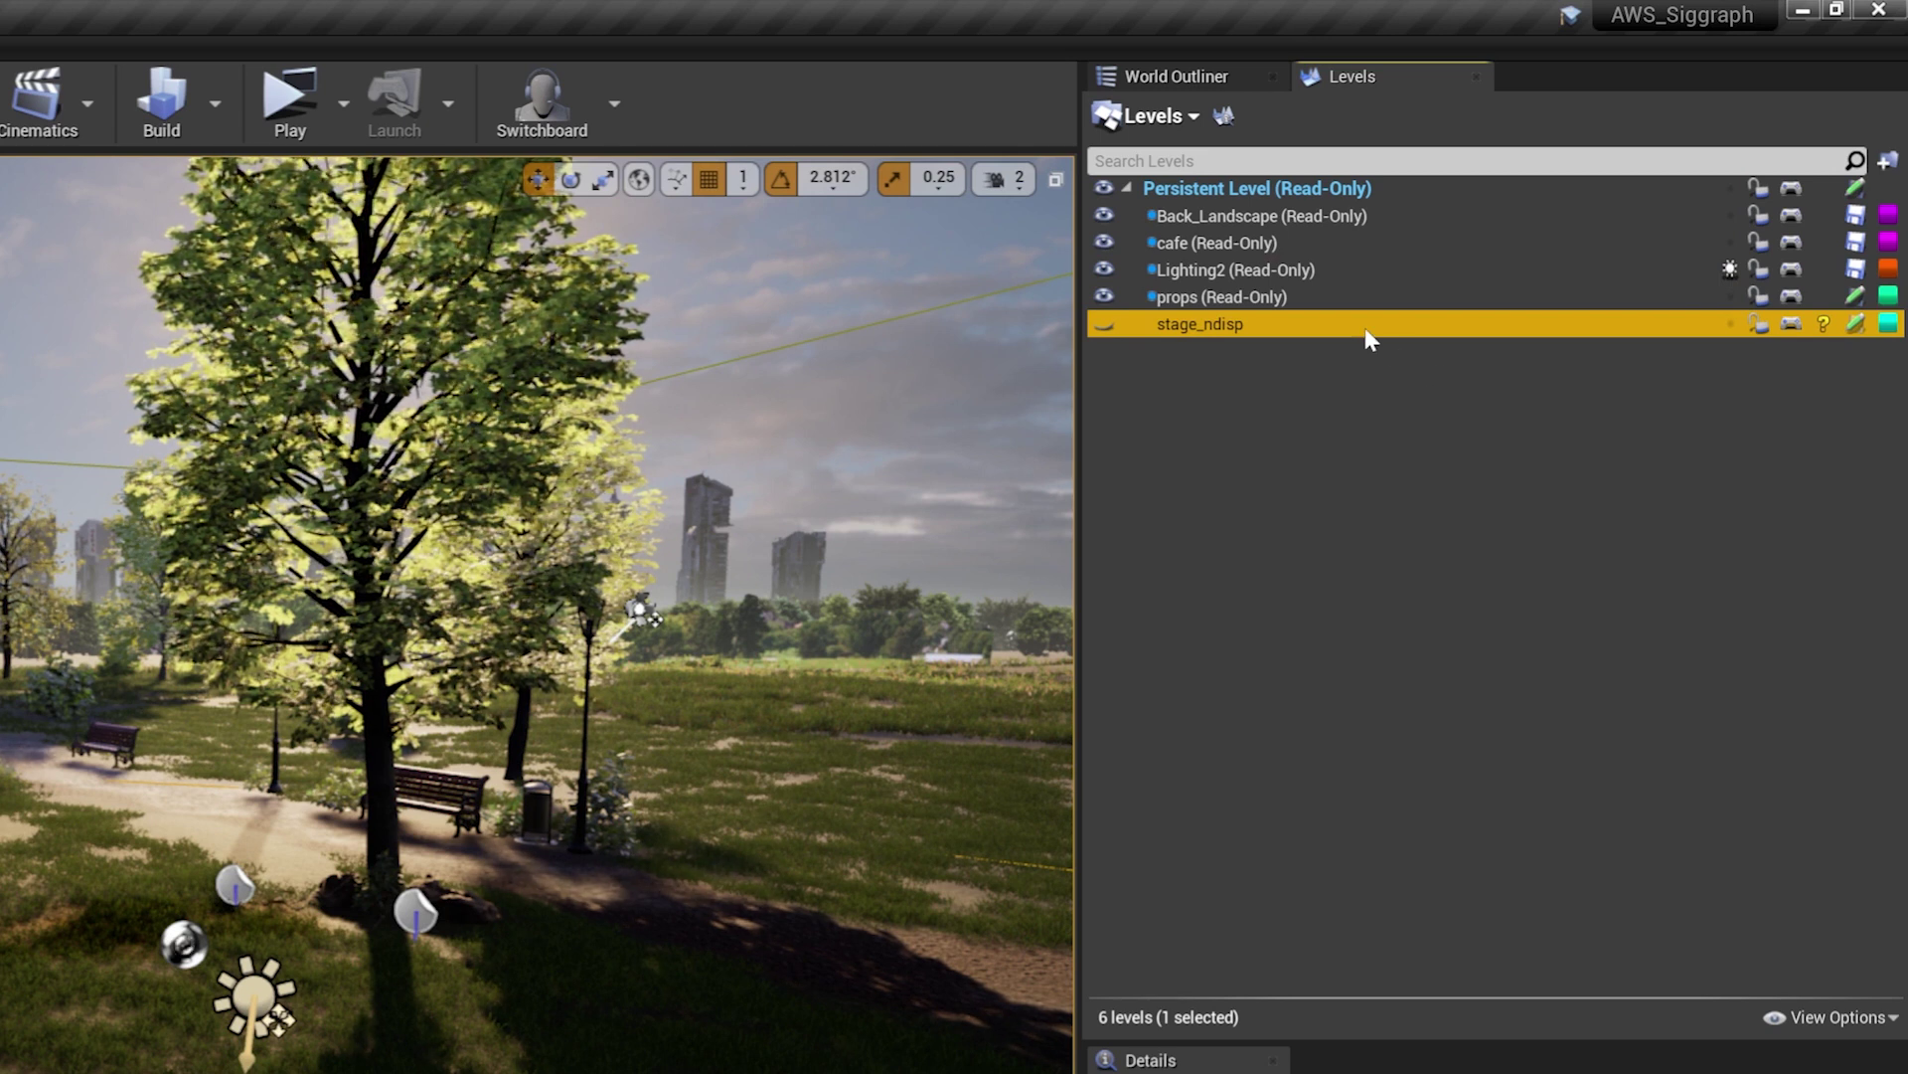
left_click(1274, 269)
left_click(1272, 242)
left_click(1270, 215)
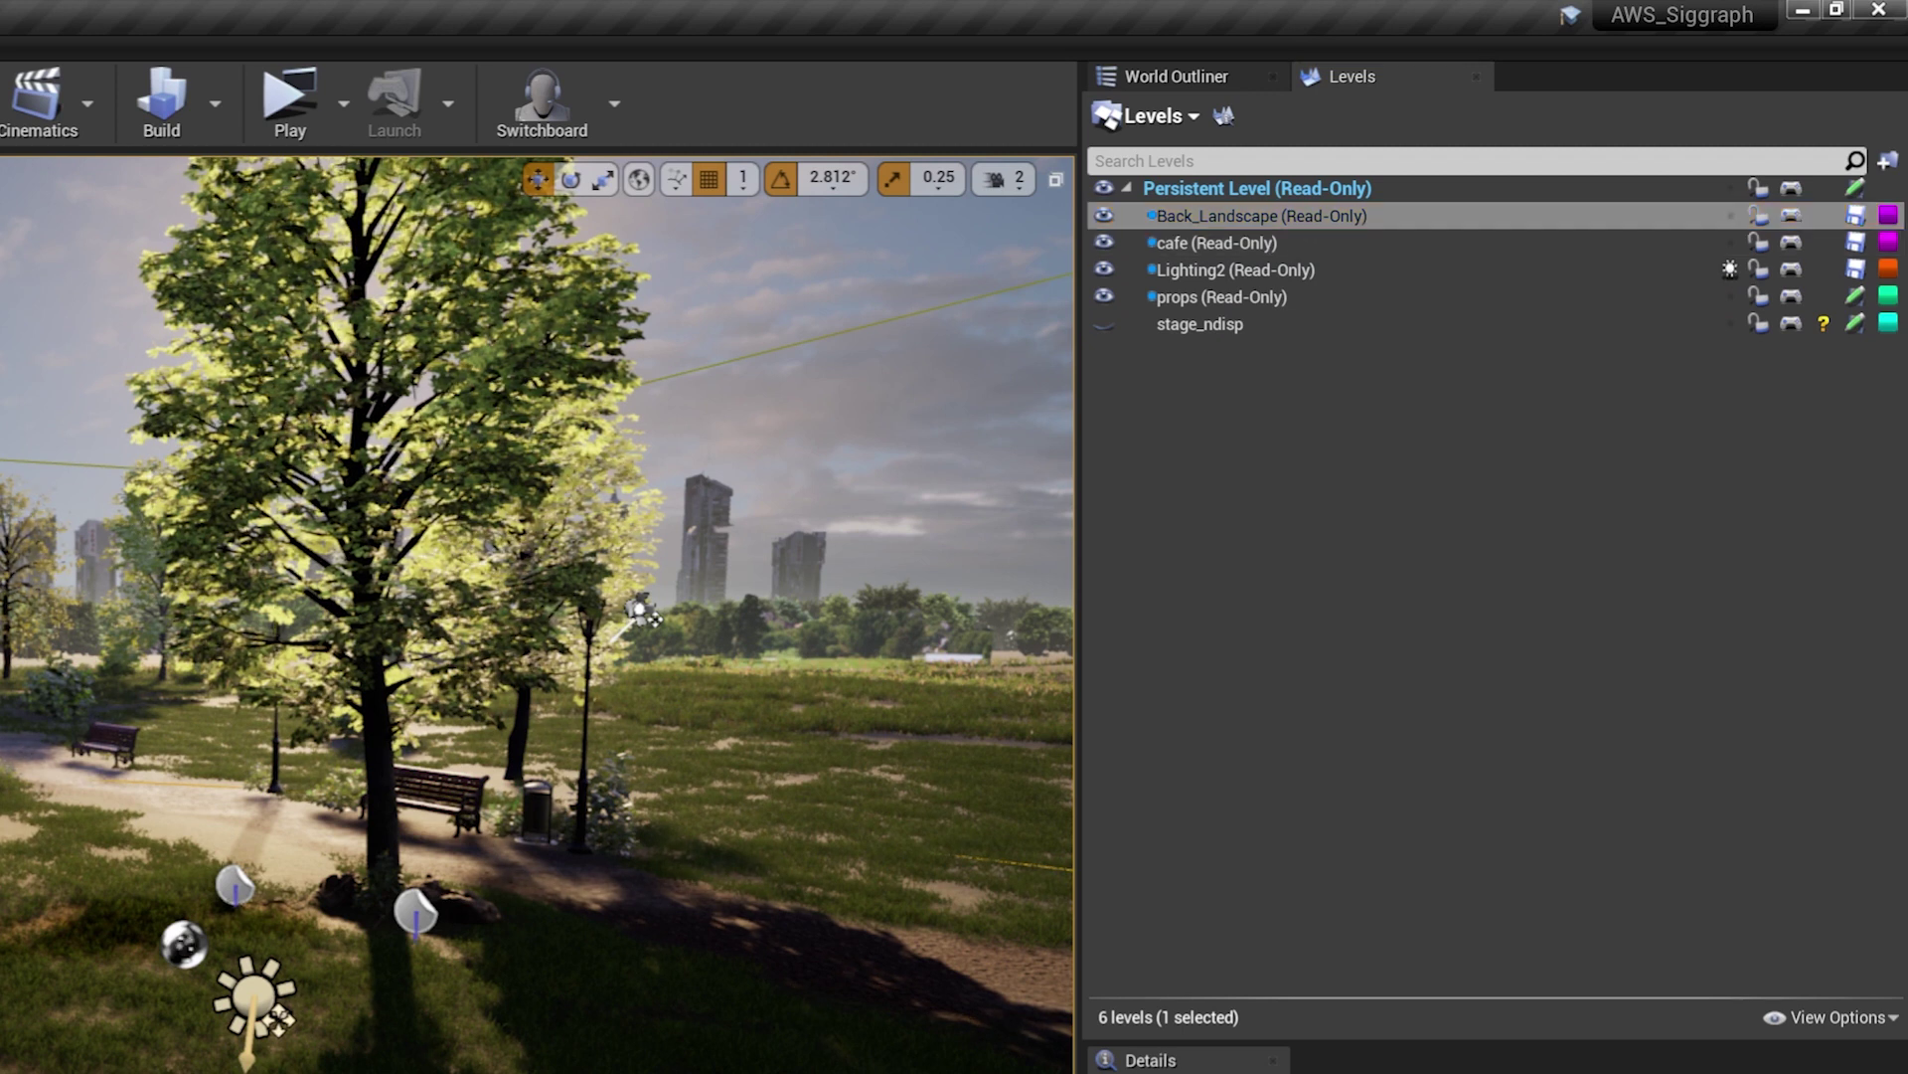
left_click(1286, 338)
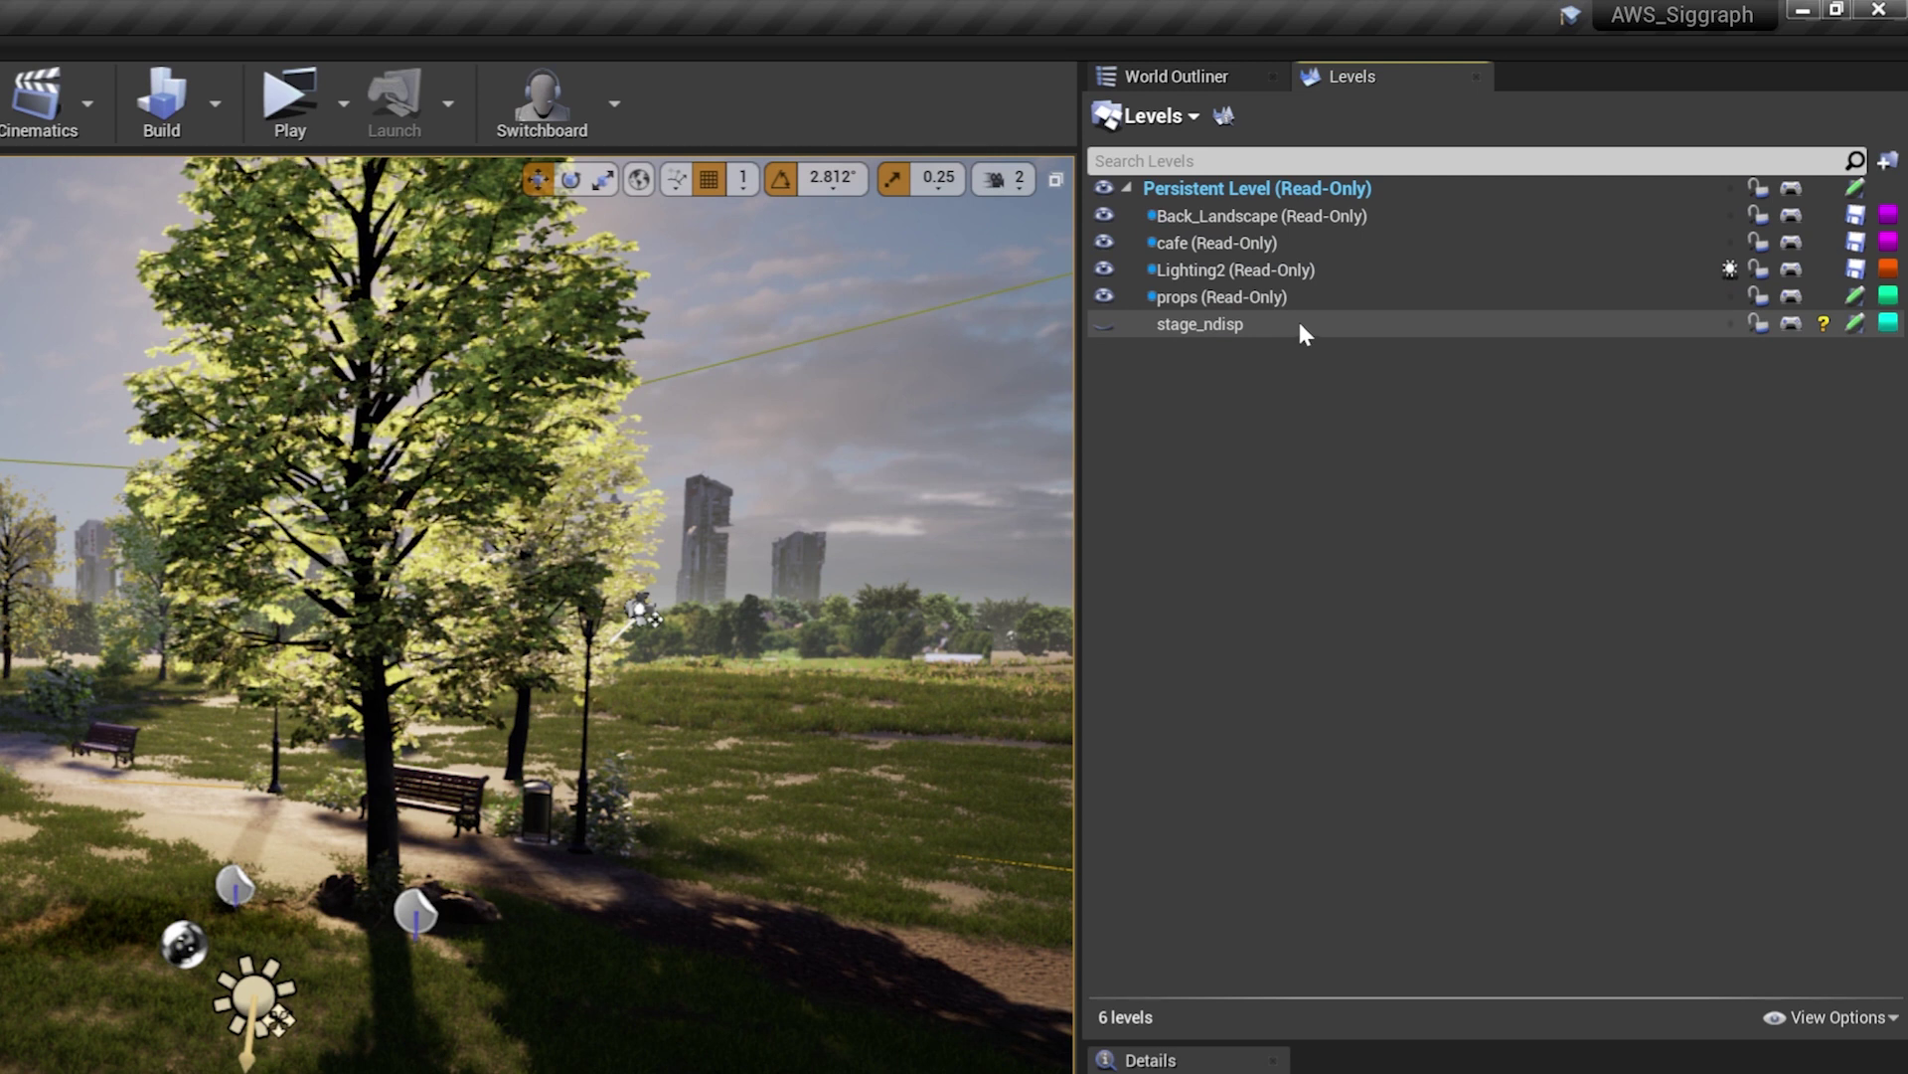
left_click(1279, 218)
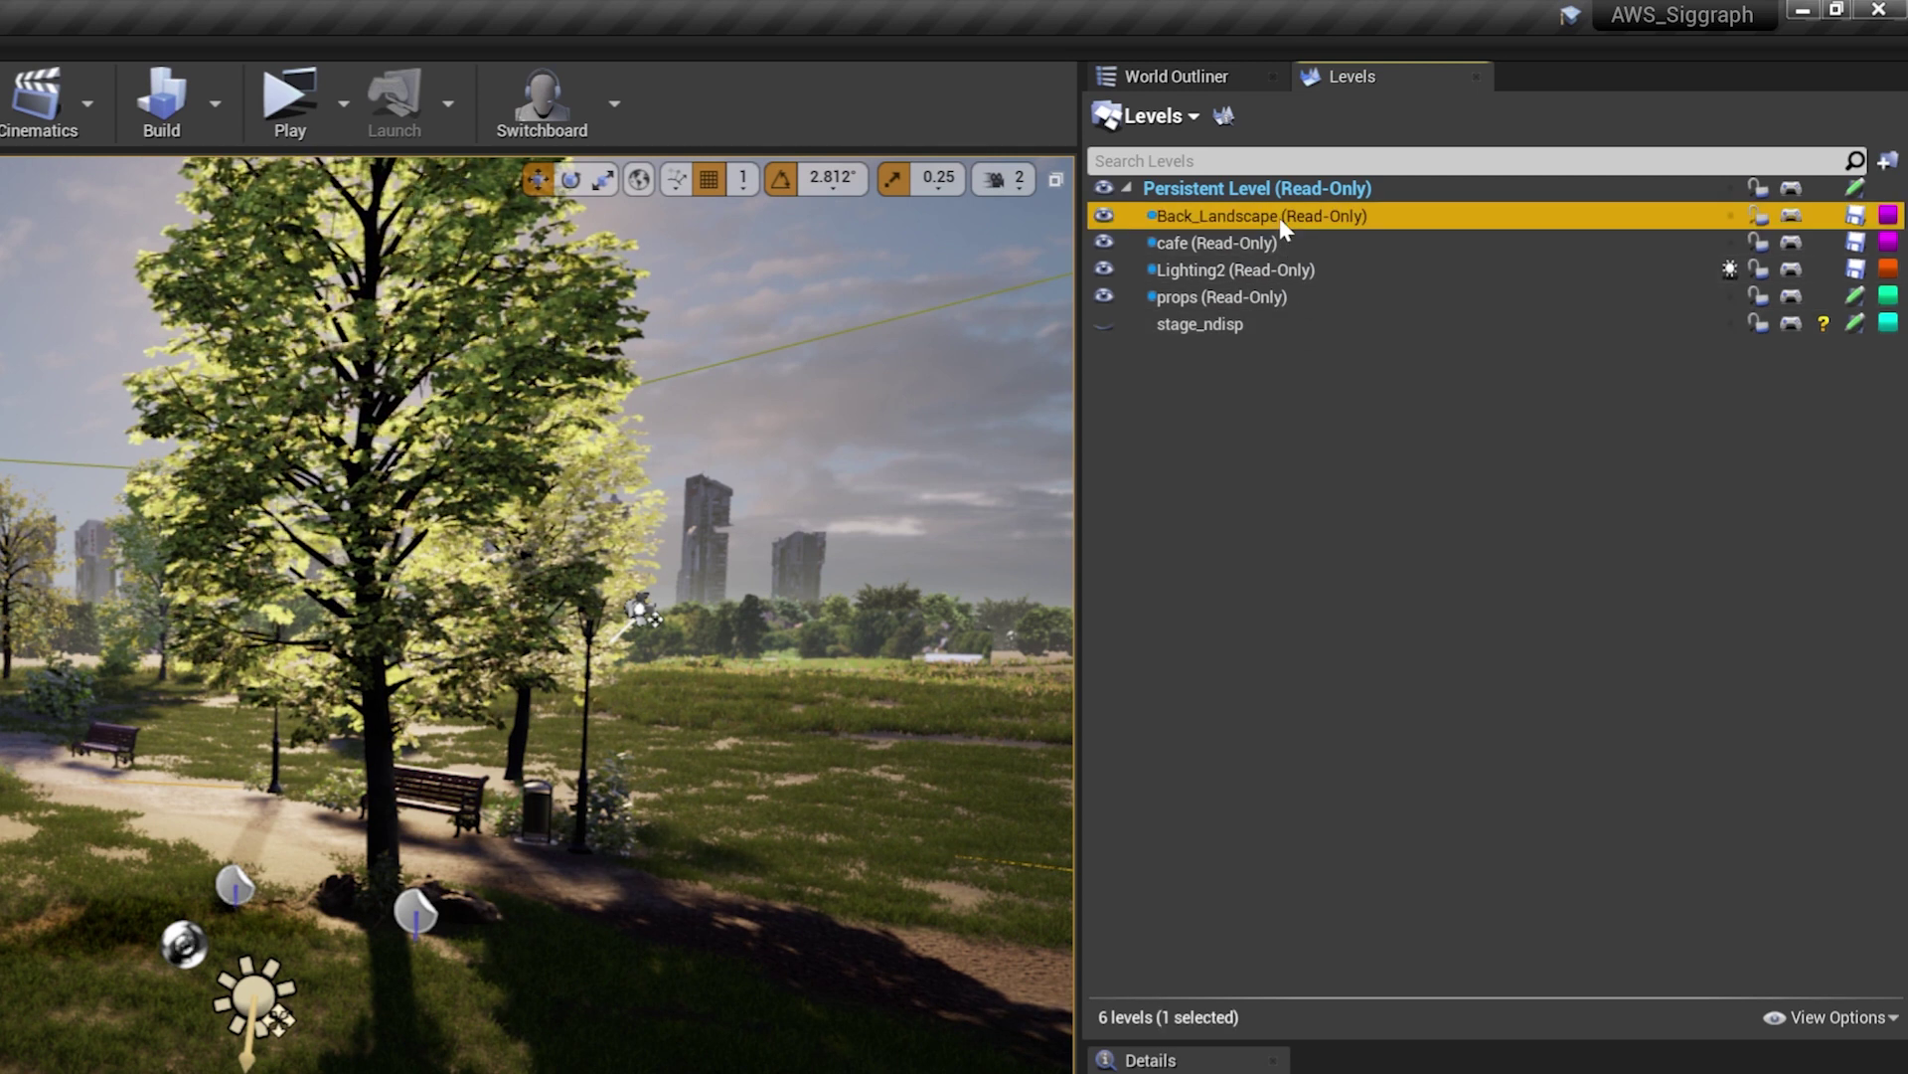
left_click(1252, 277)
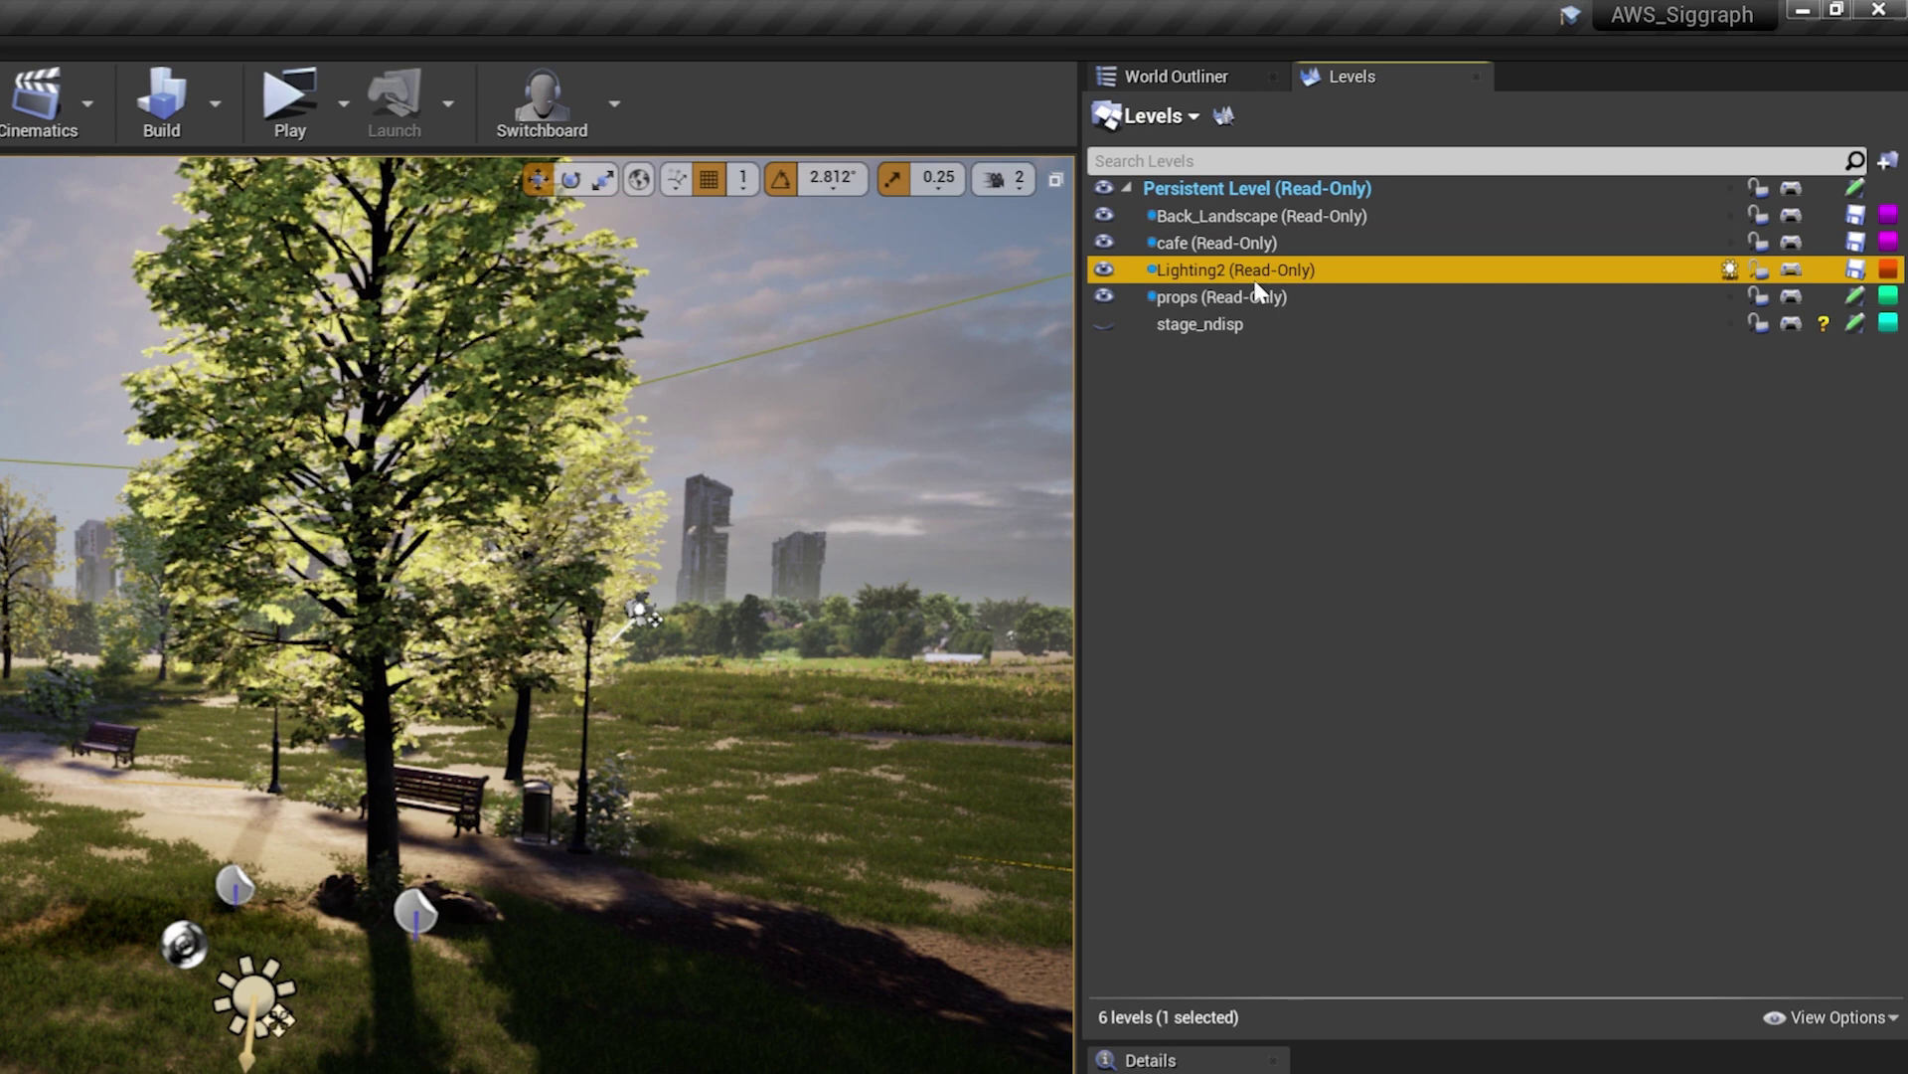
left_click(1242, 323)
left_click(1251, 302)
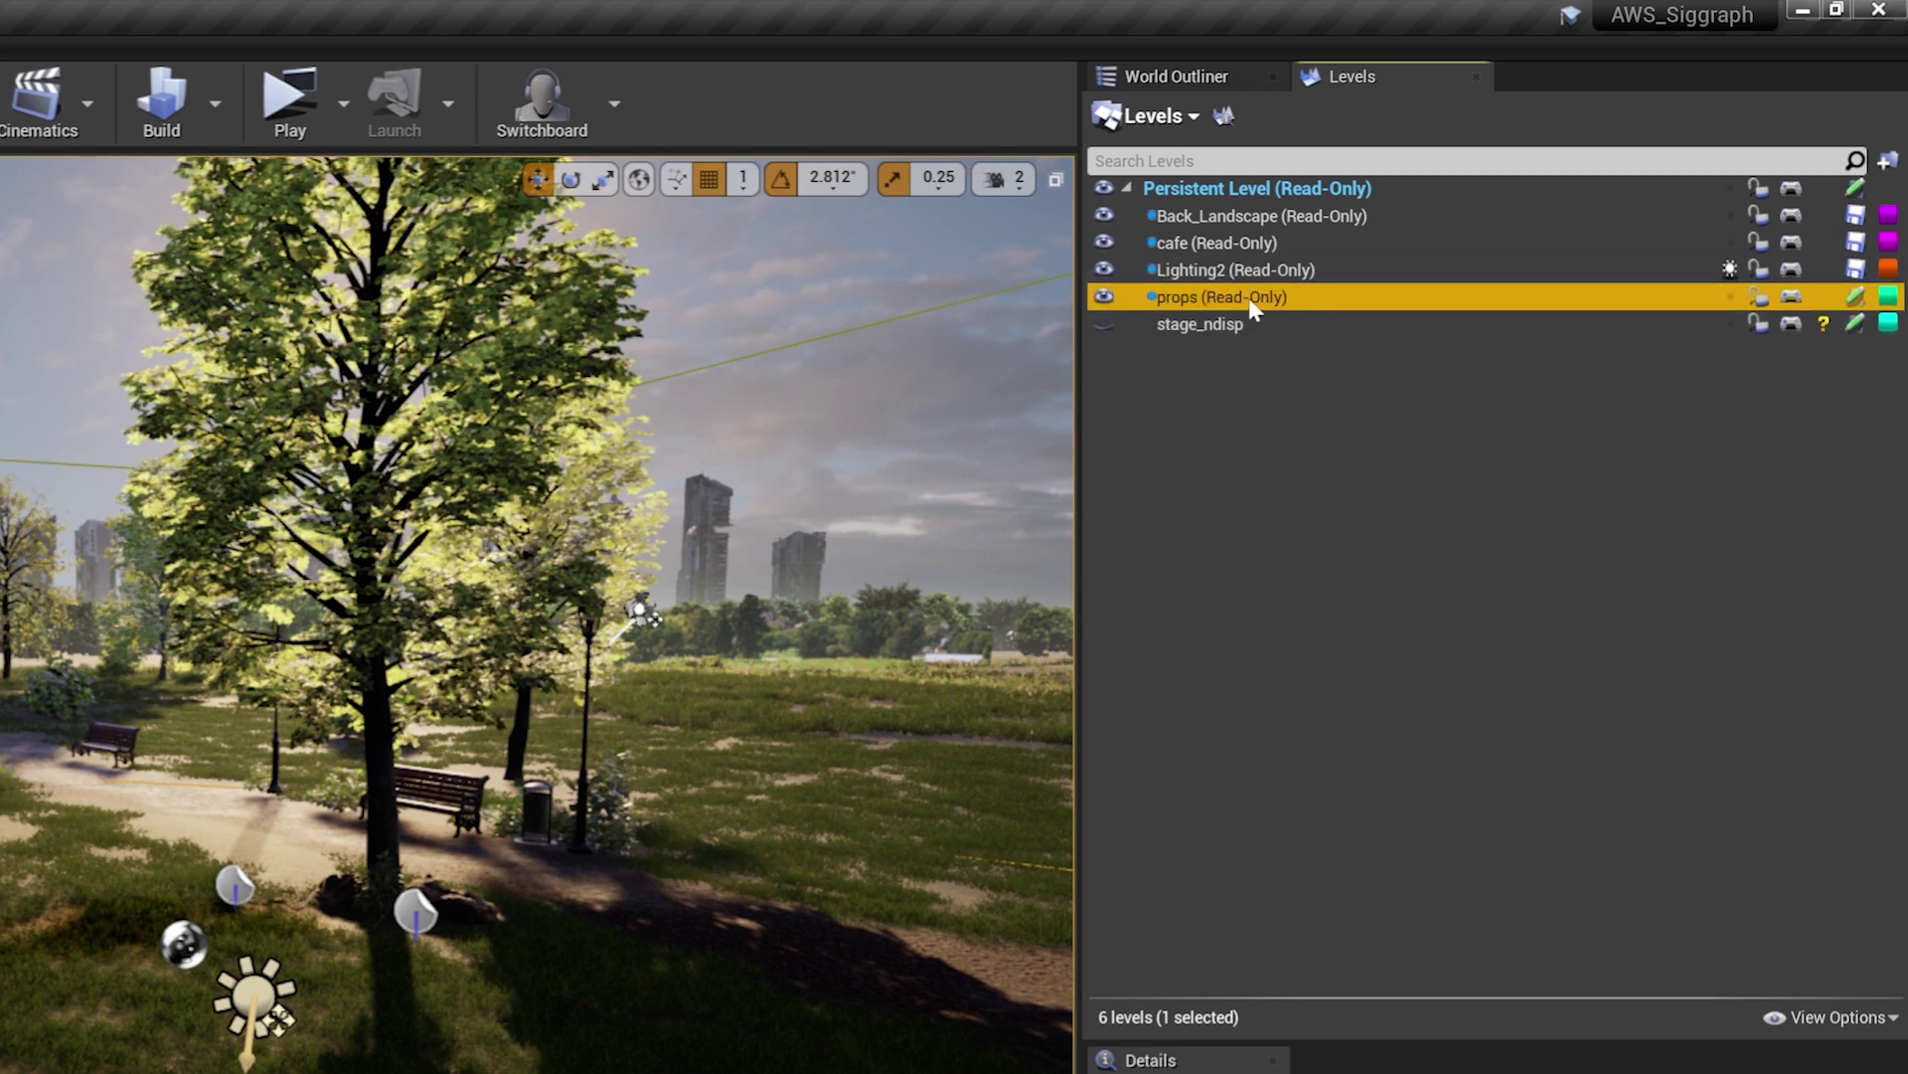
left_click(1259, 243)
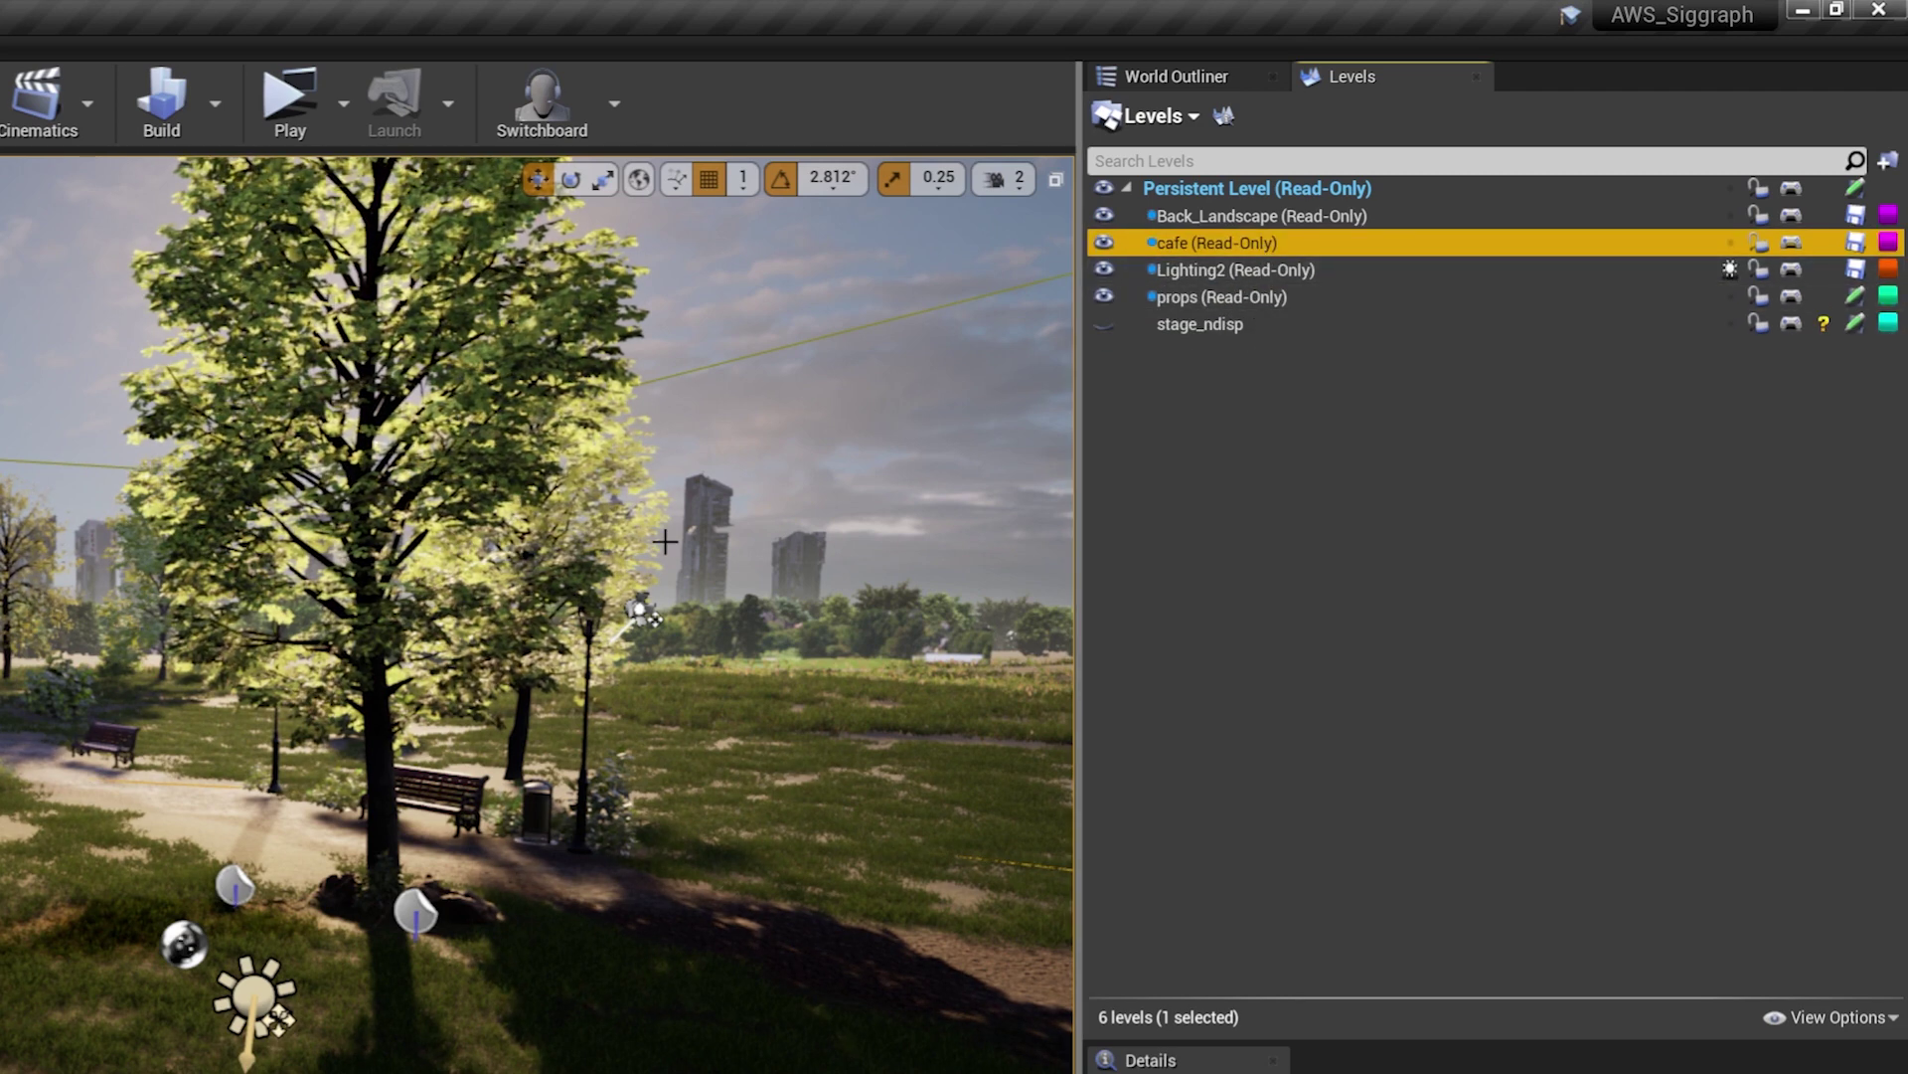
right_click_drag(665, 540, 833, 487)
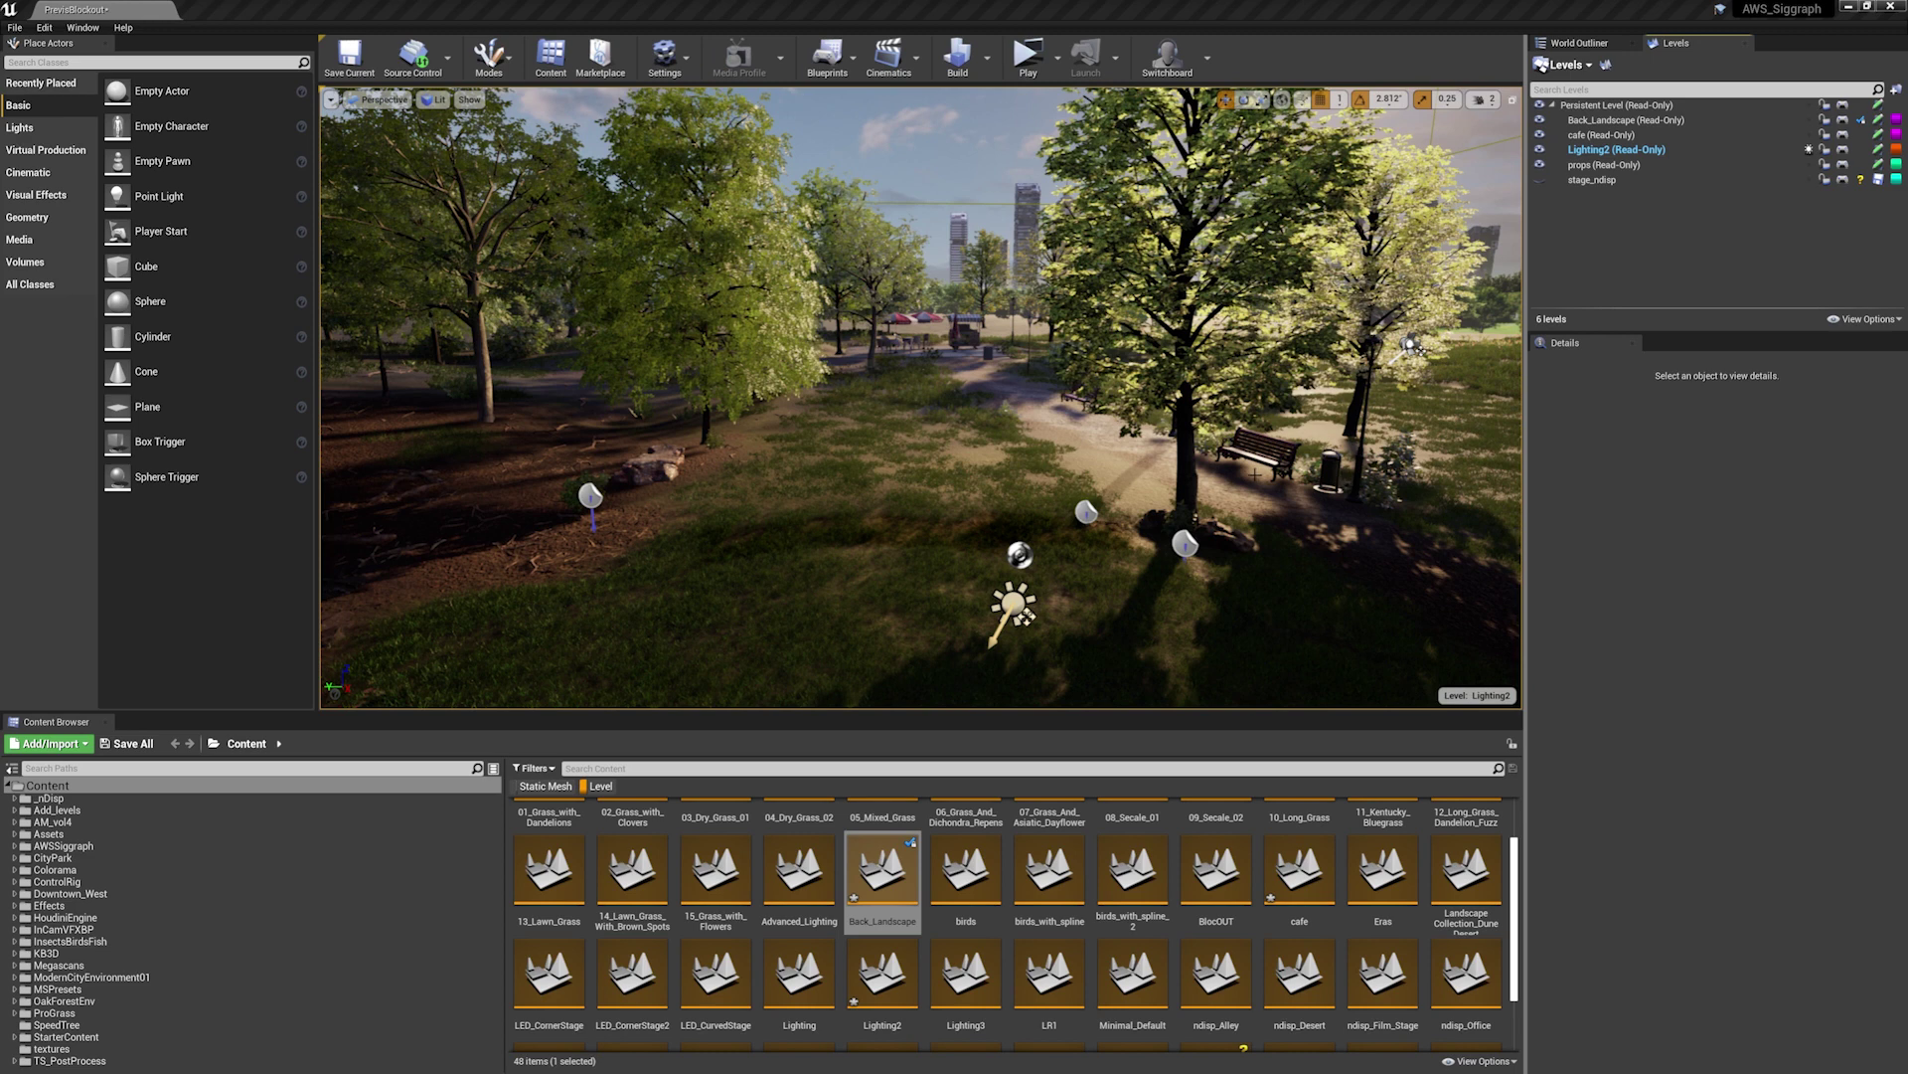
left_click(1608, 180)
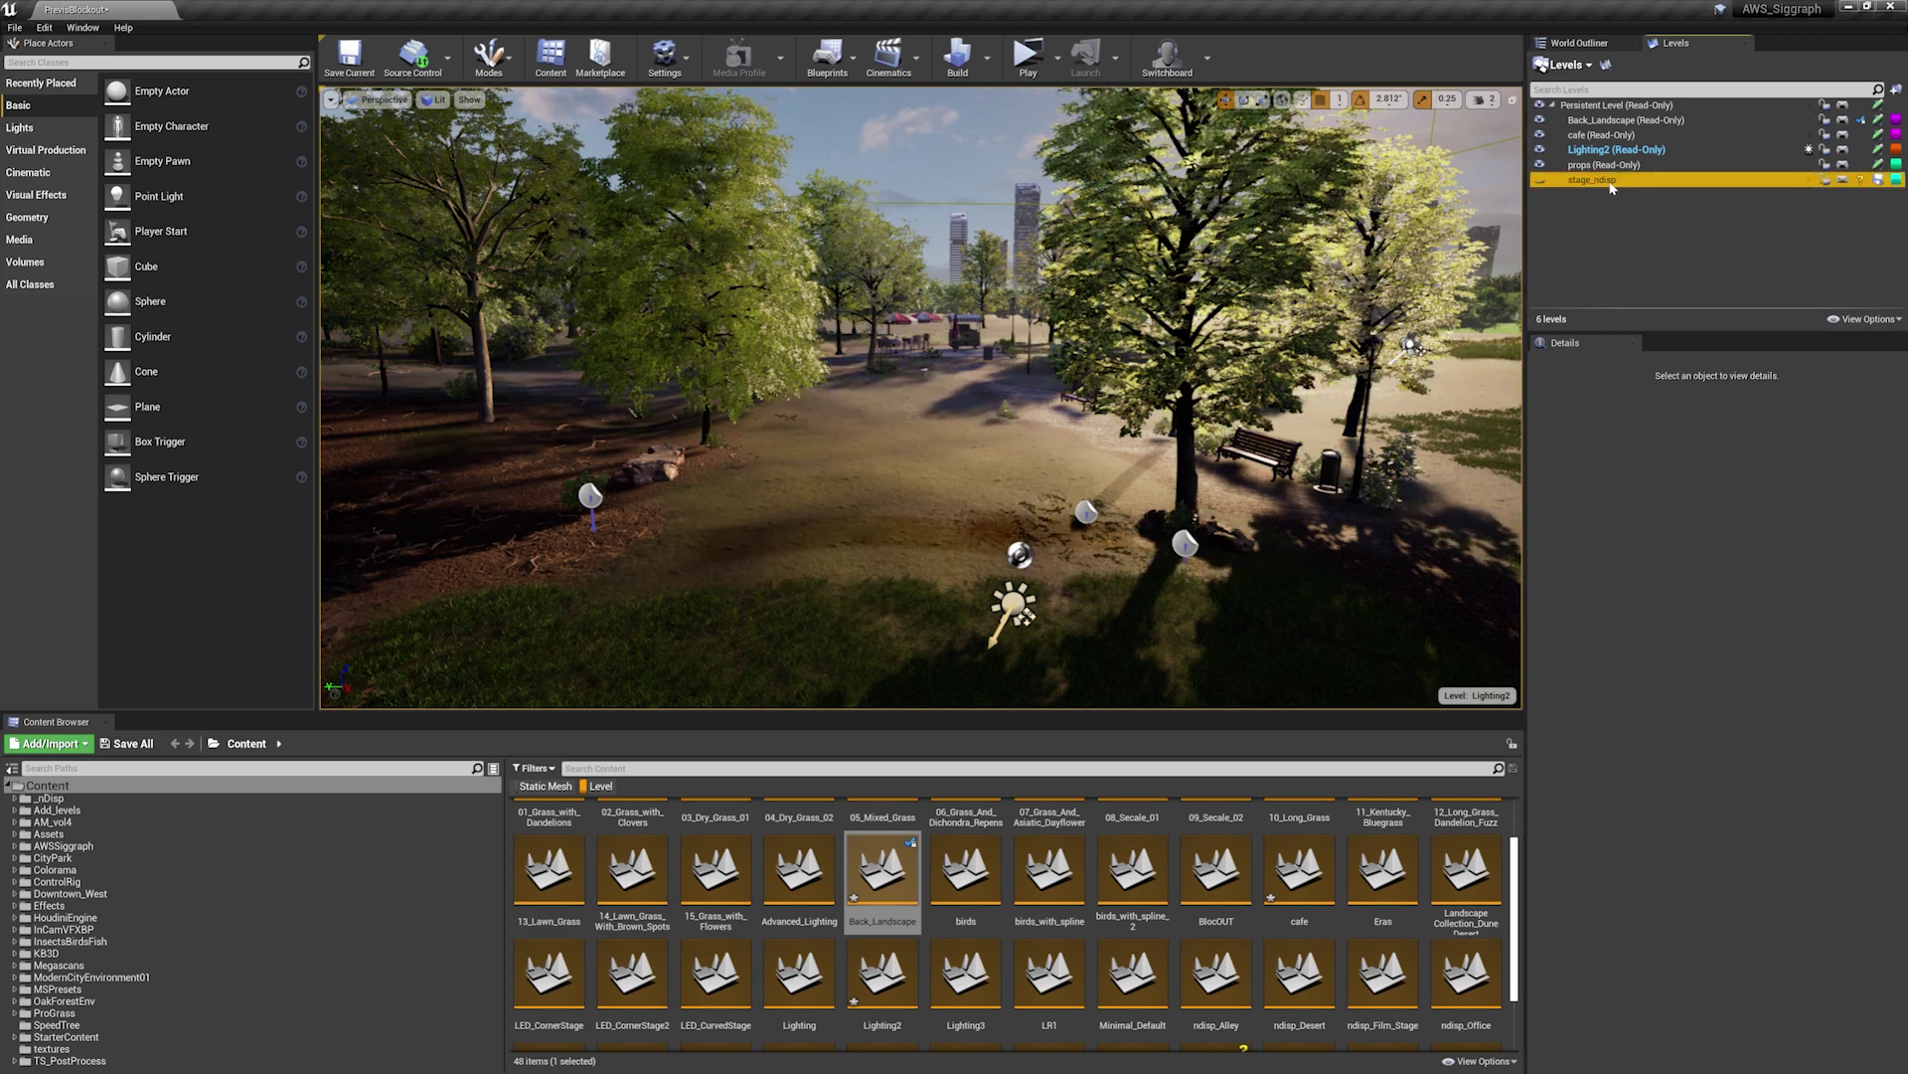
left_click(1618, 120)
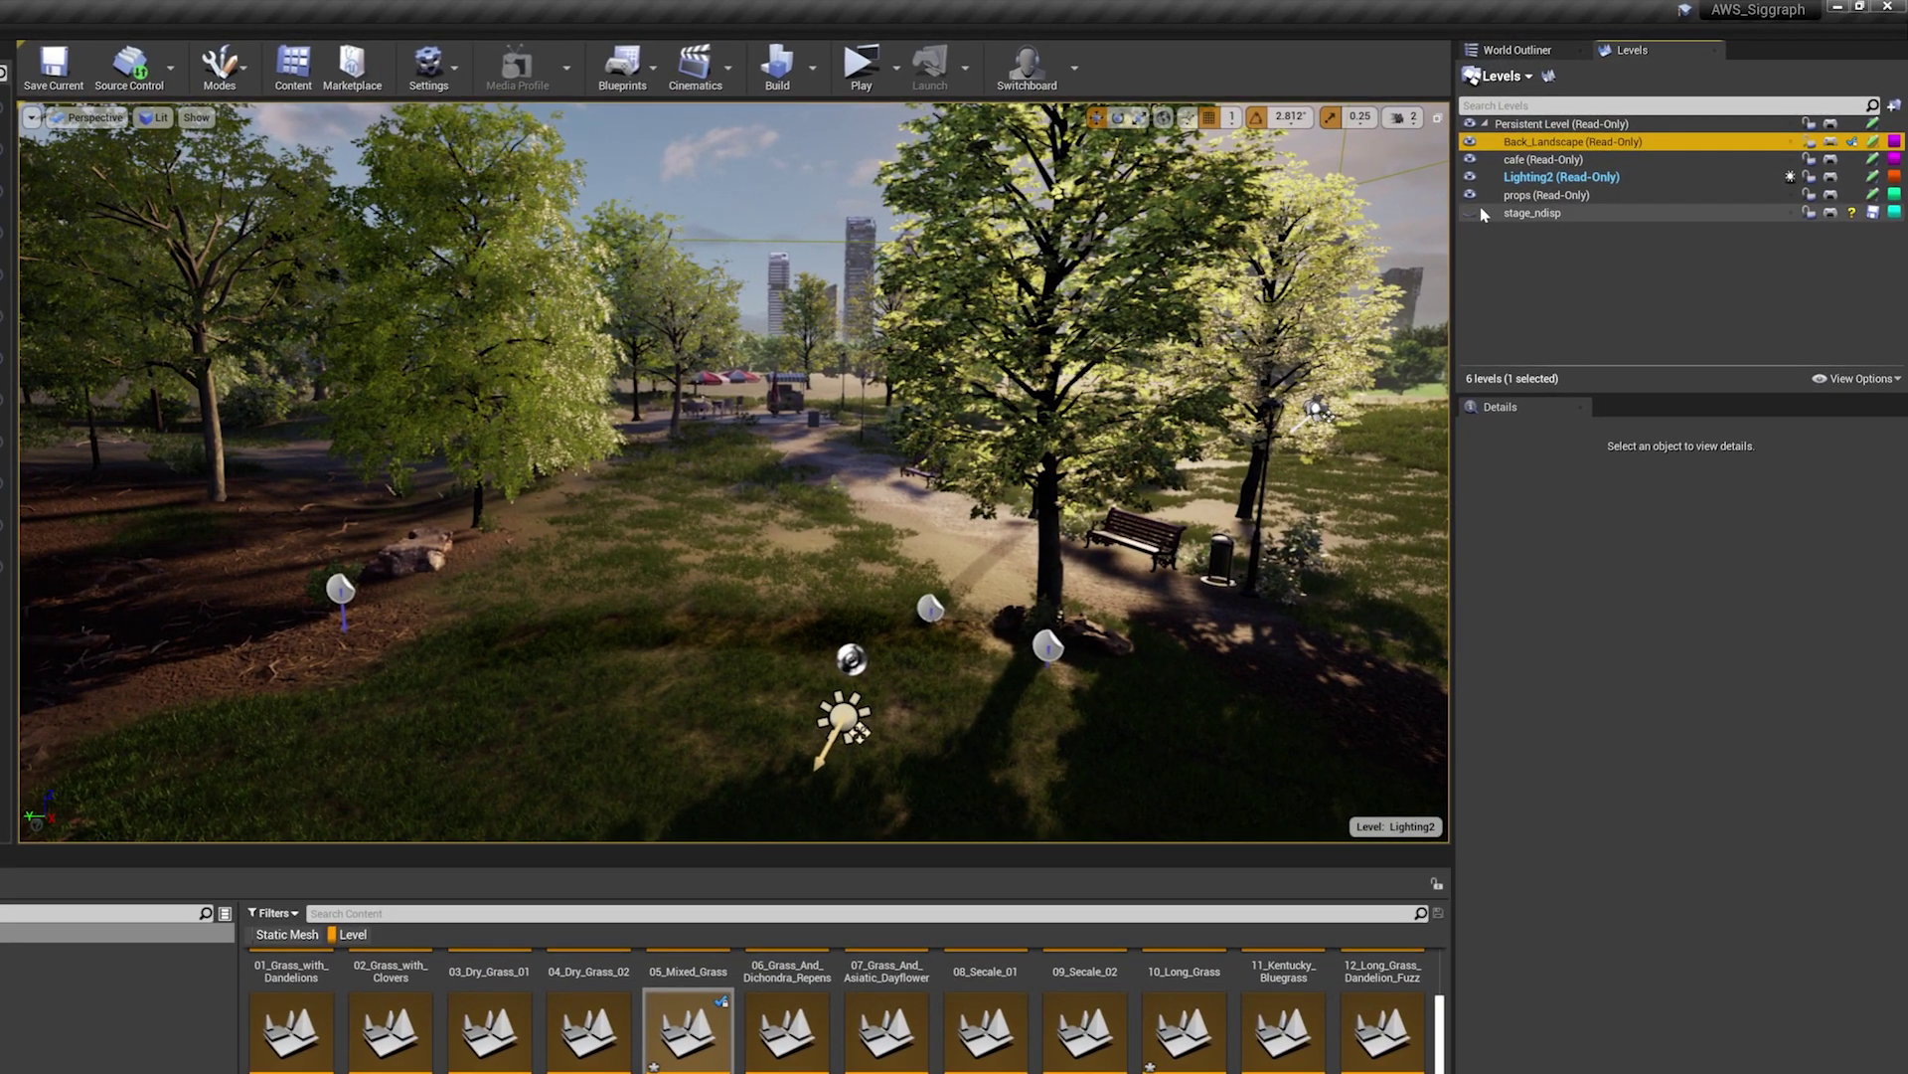
left_click(1470, 213)
left_click(1470, 213)
left_click(1471, 196)
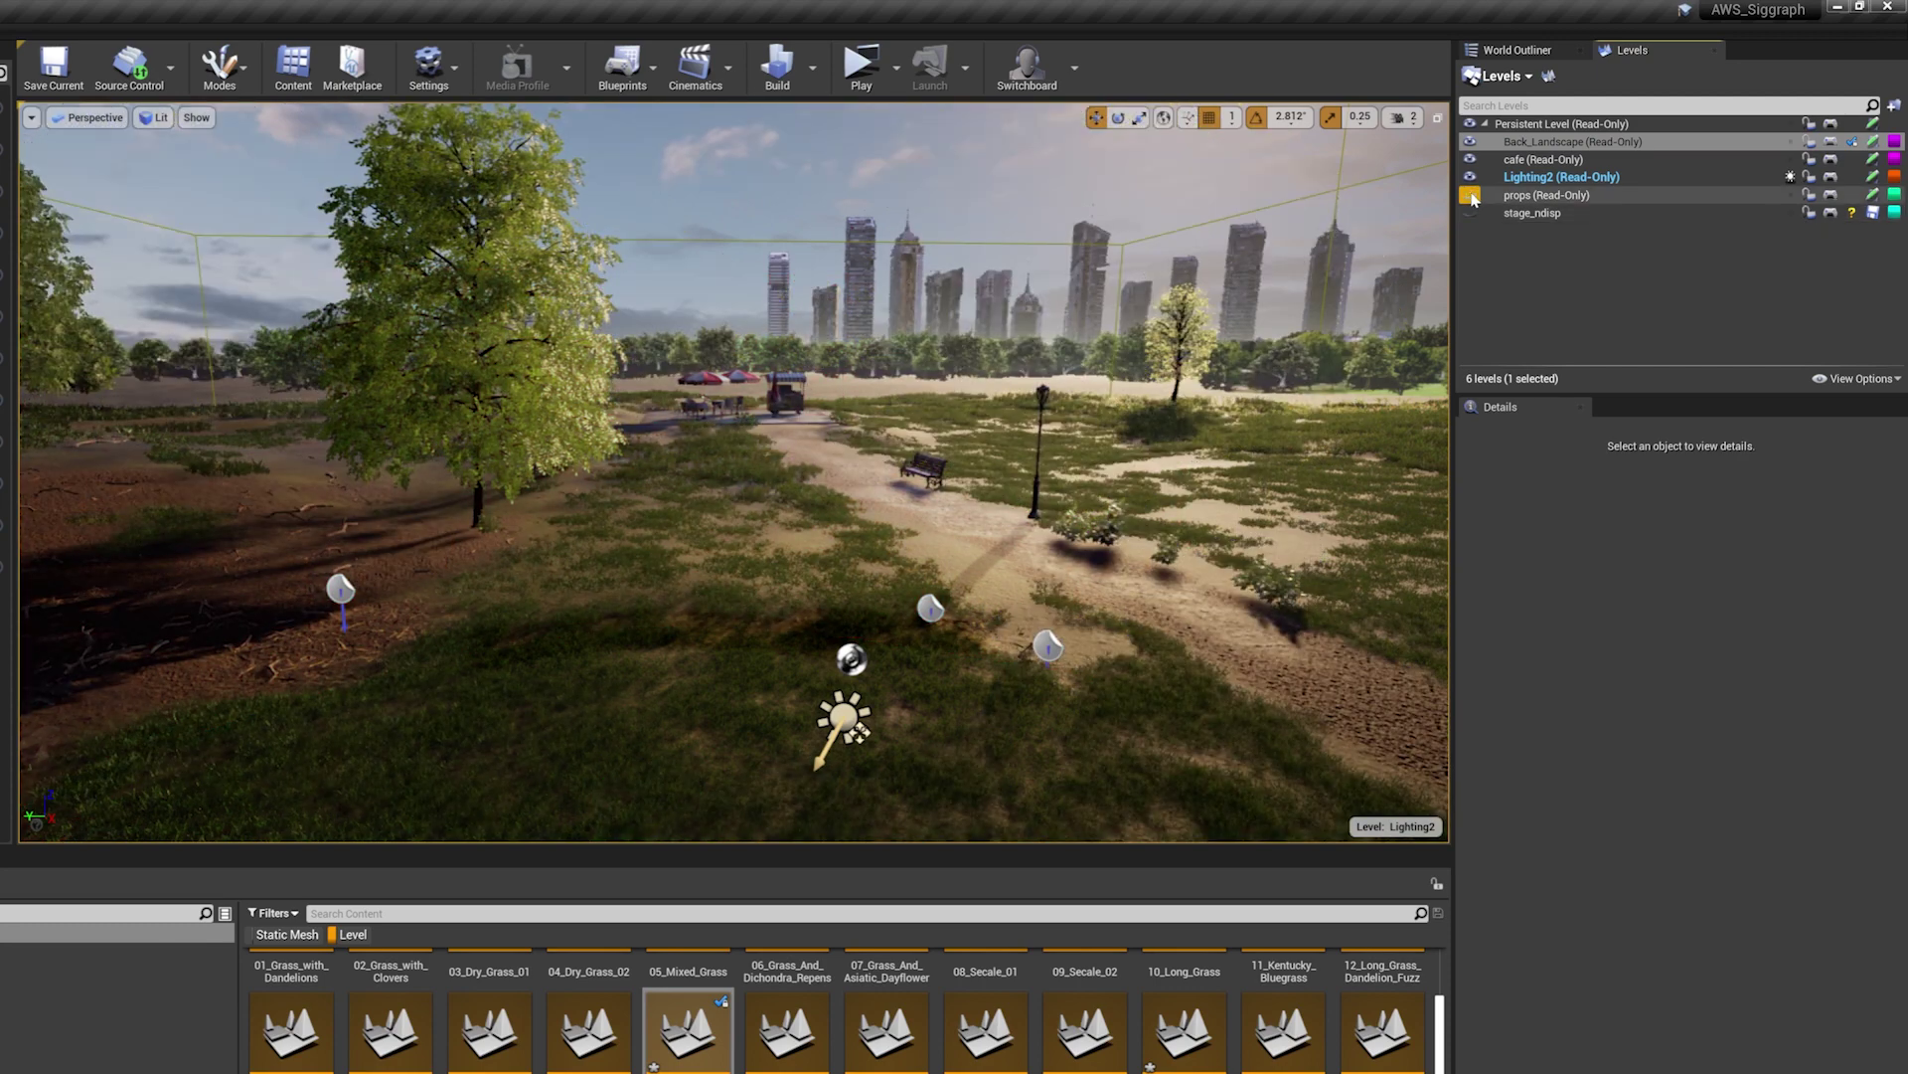
left_click(1471, 196)
left_click(1470, 177)
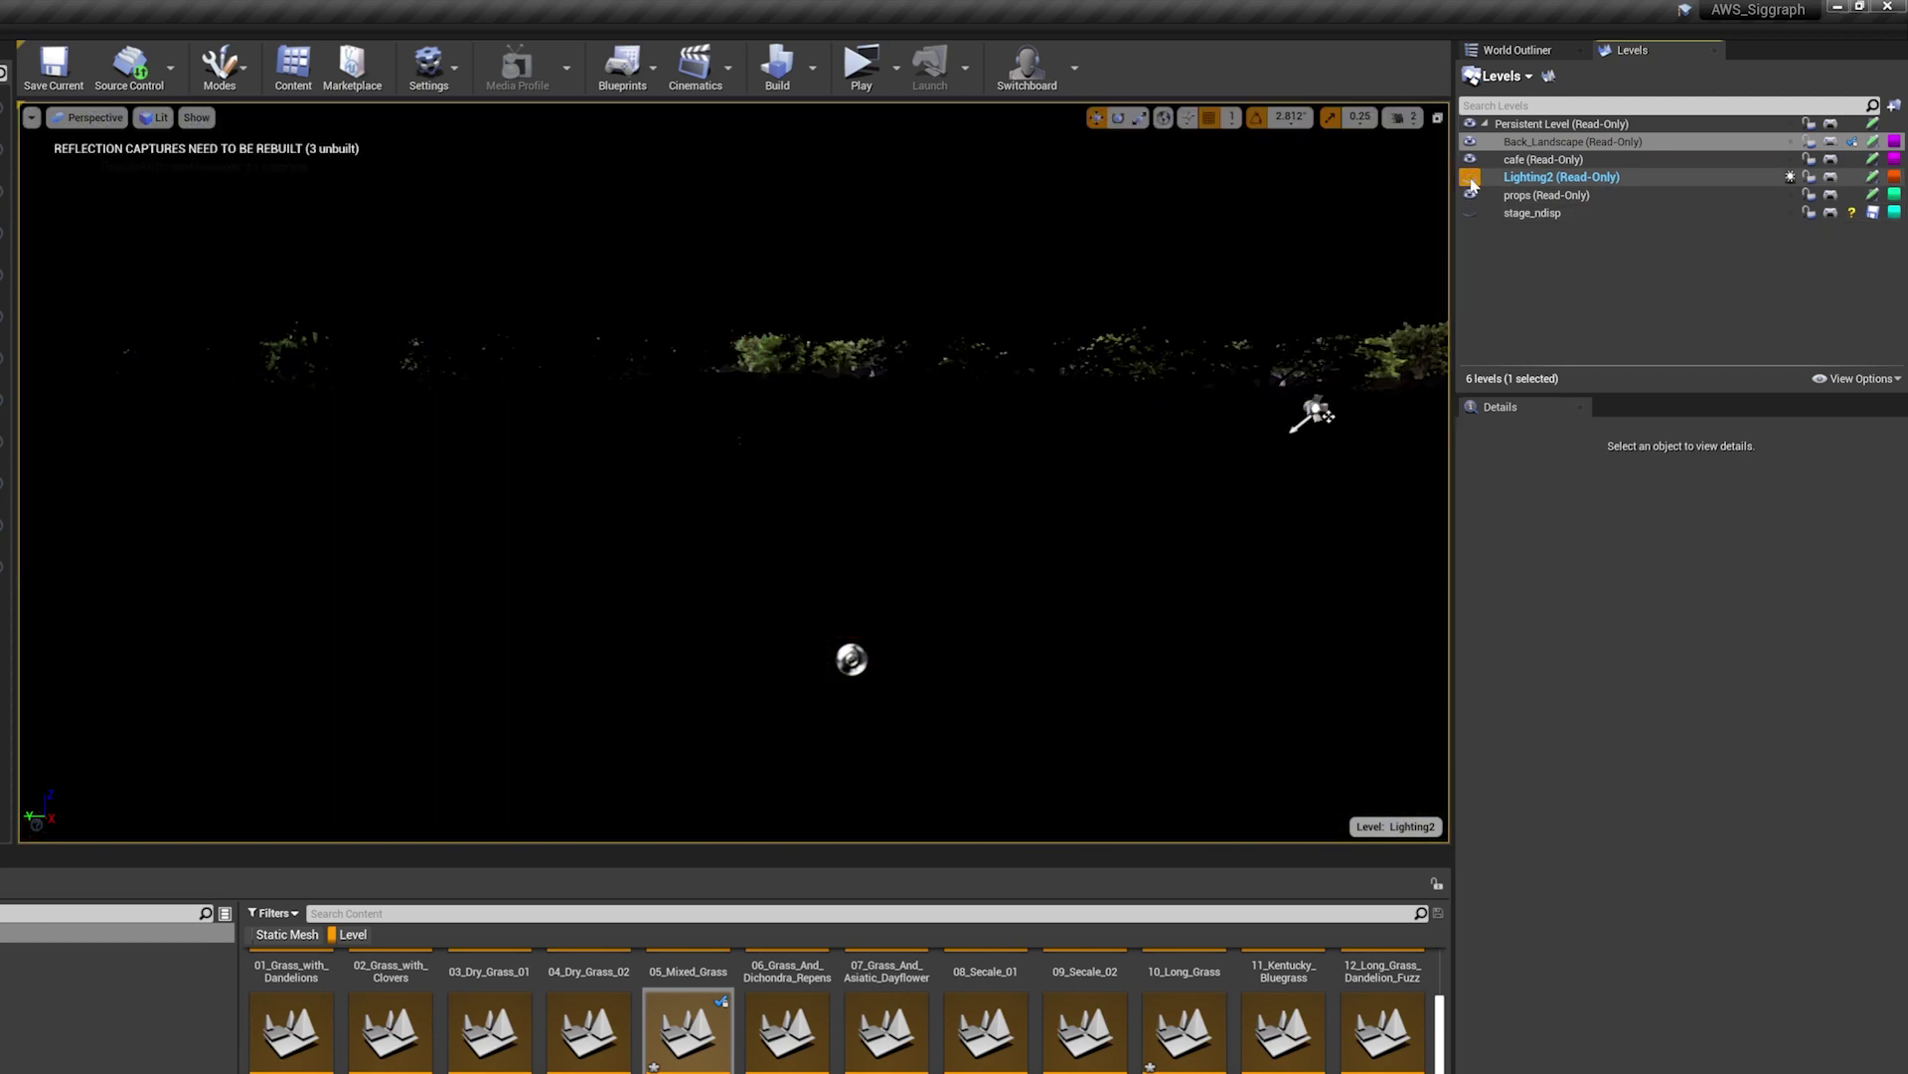
left_click(1470, 177)
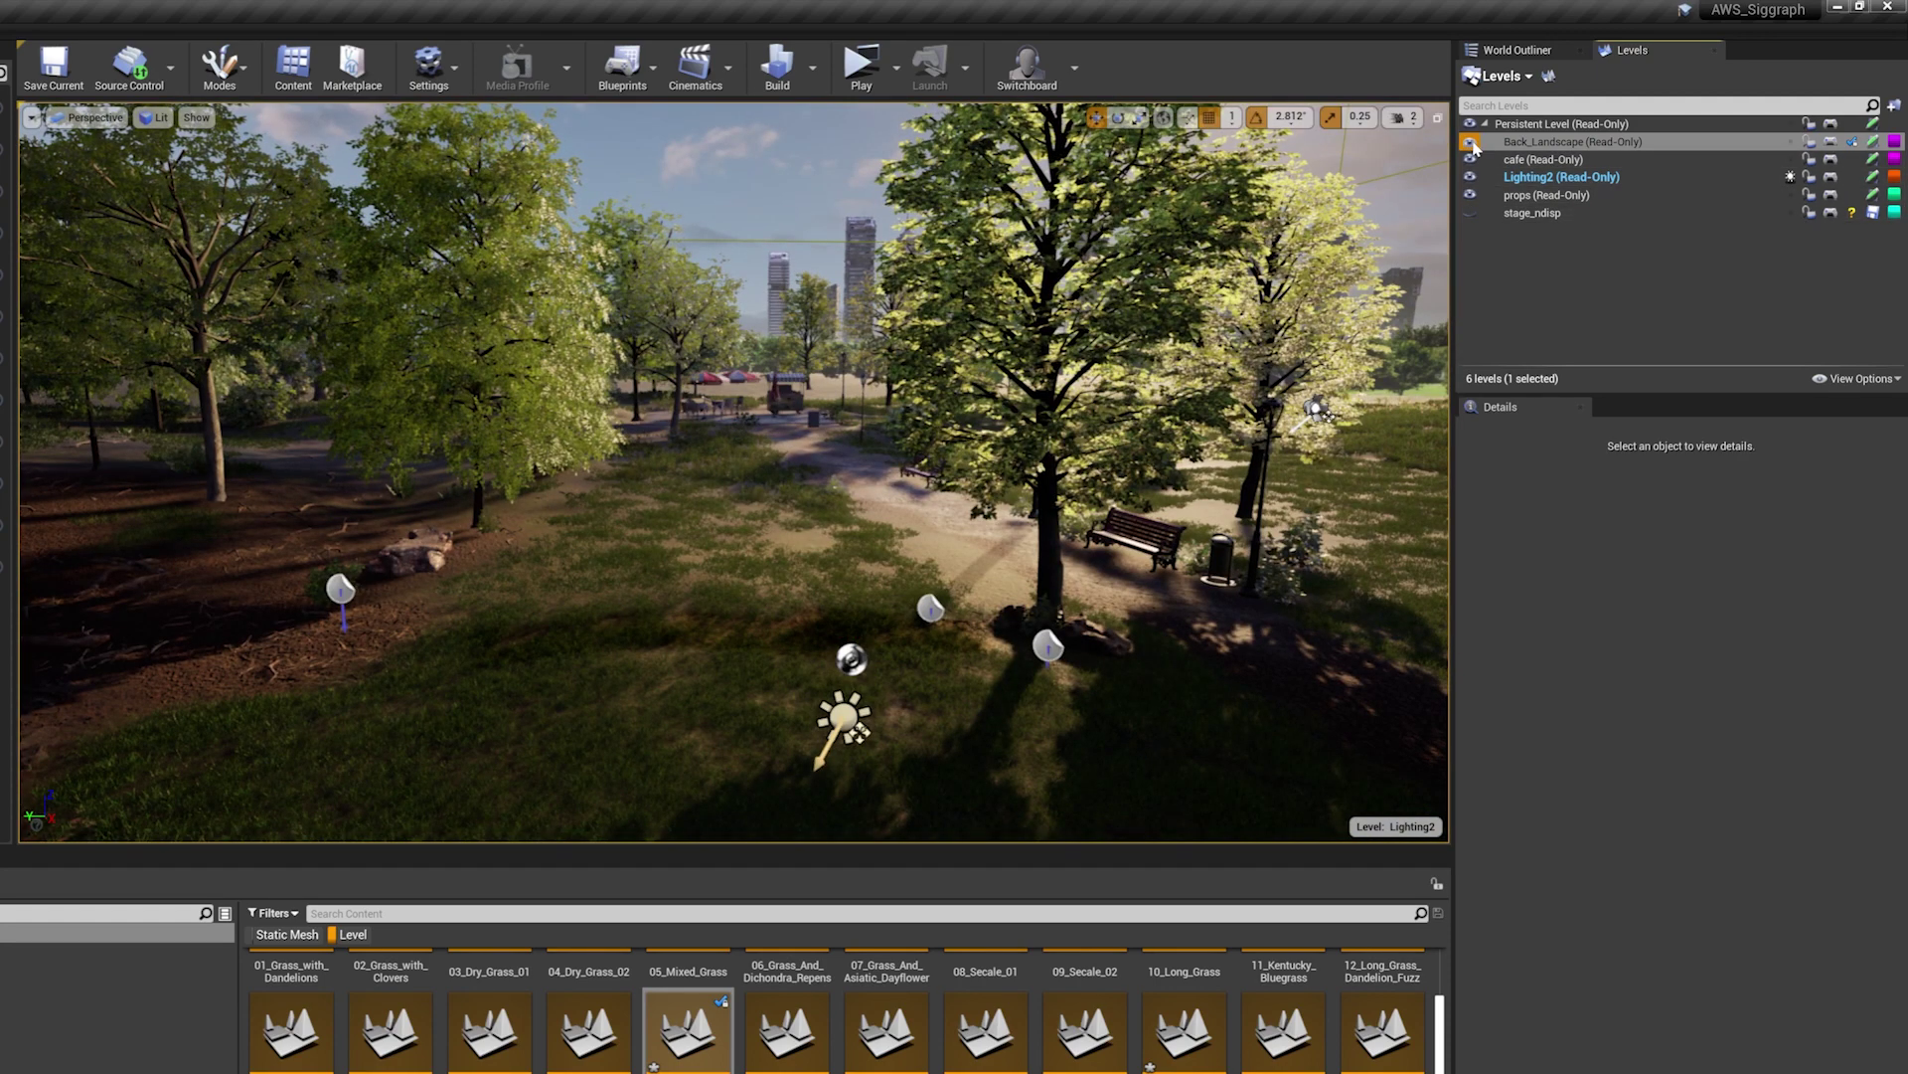
left_click(1471, 142)
left_click(1471, 142)
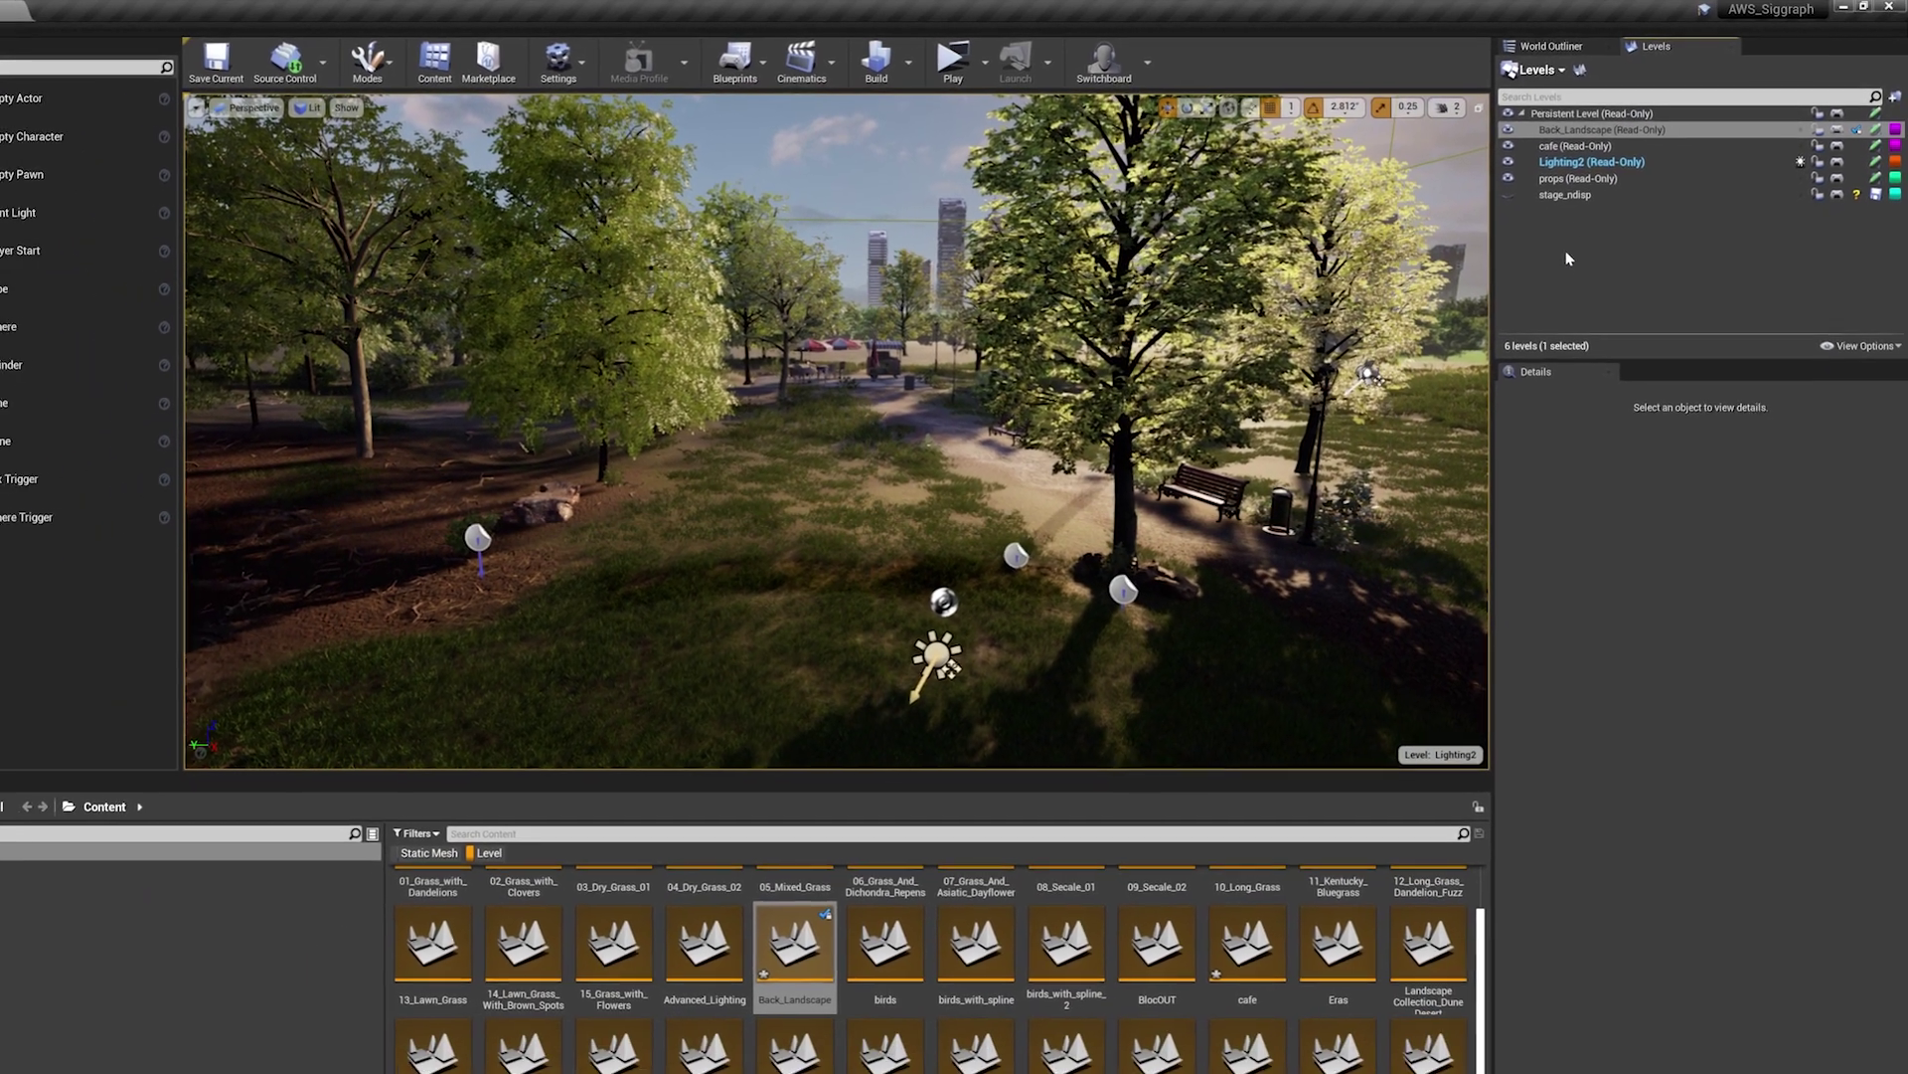
left_click(1591, 162)
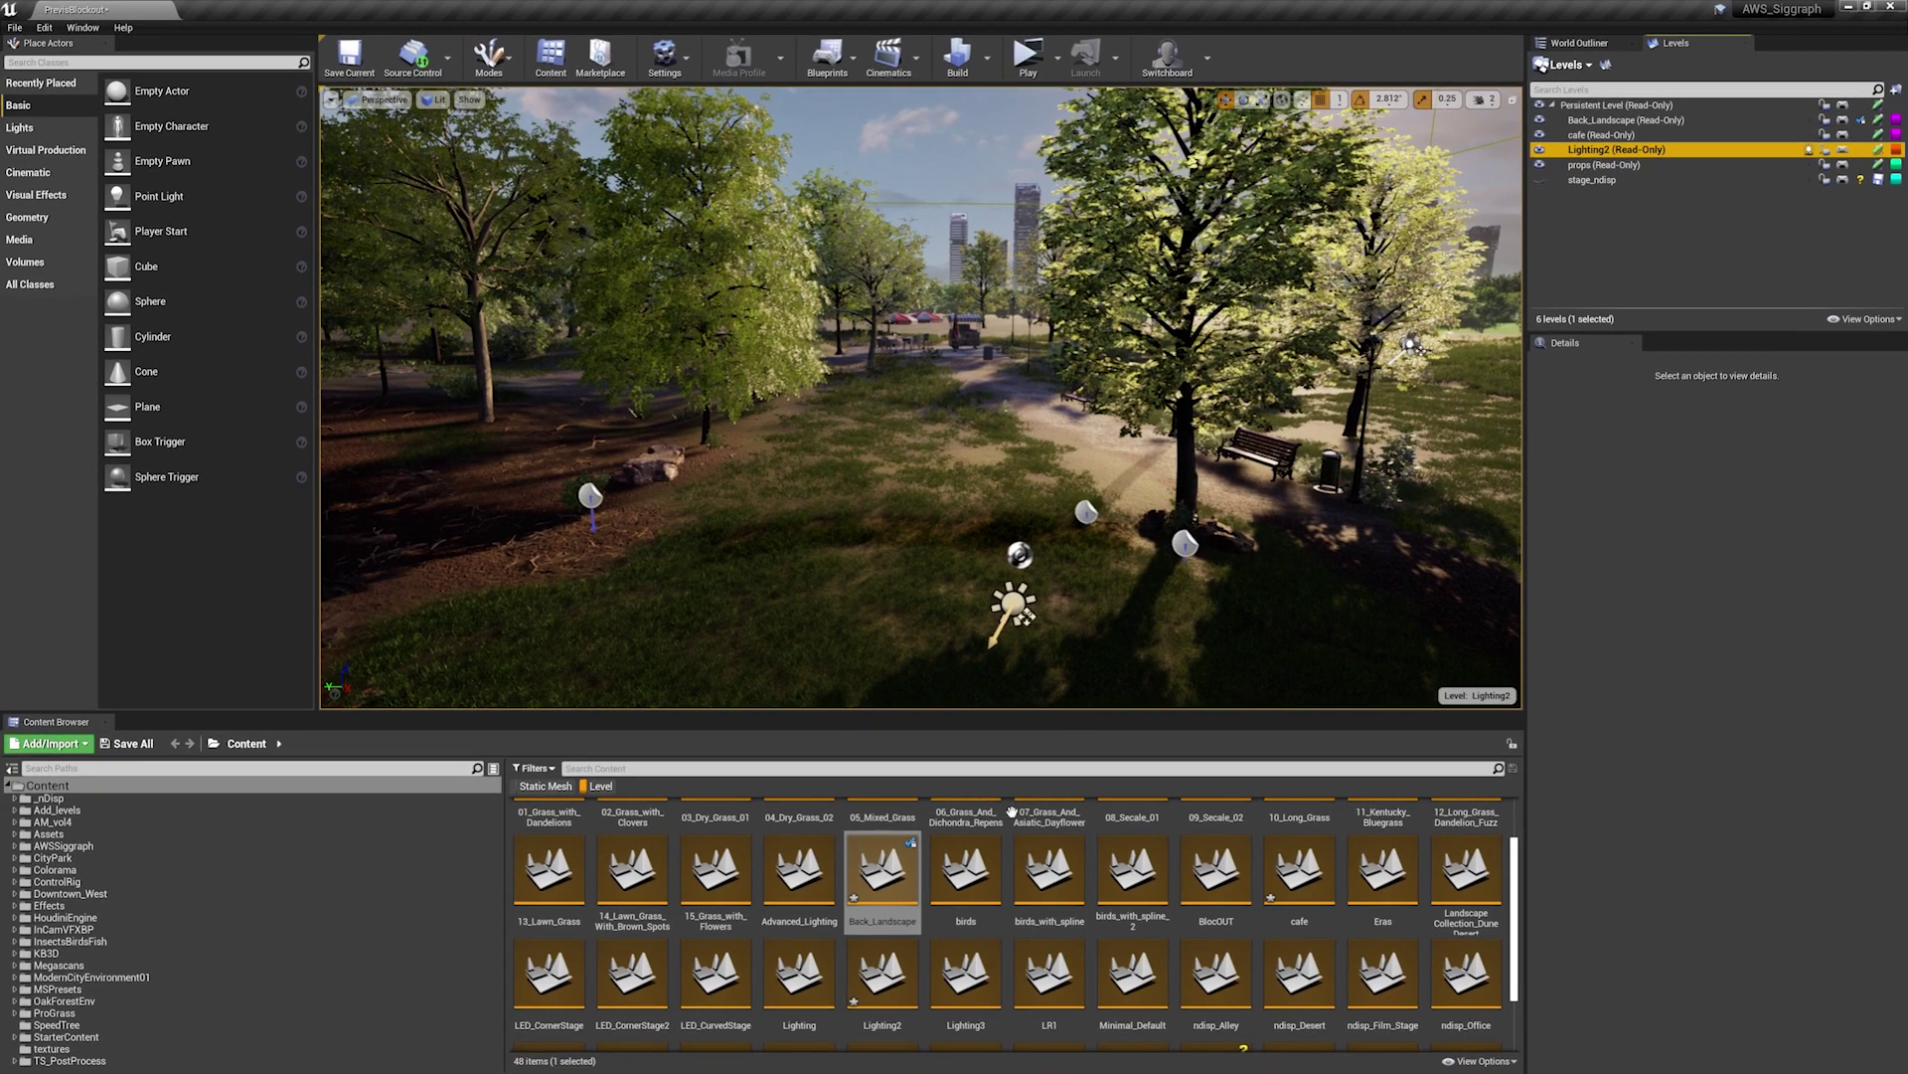
right_click(884, 972)
Hide the Lighting2 level's lighting and then show it again
mouse_move(954, 969)
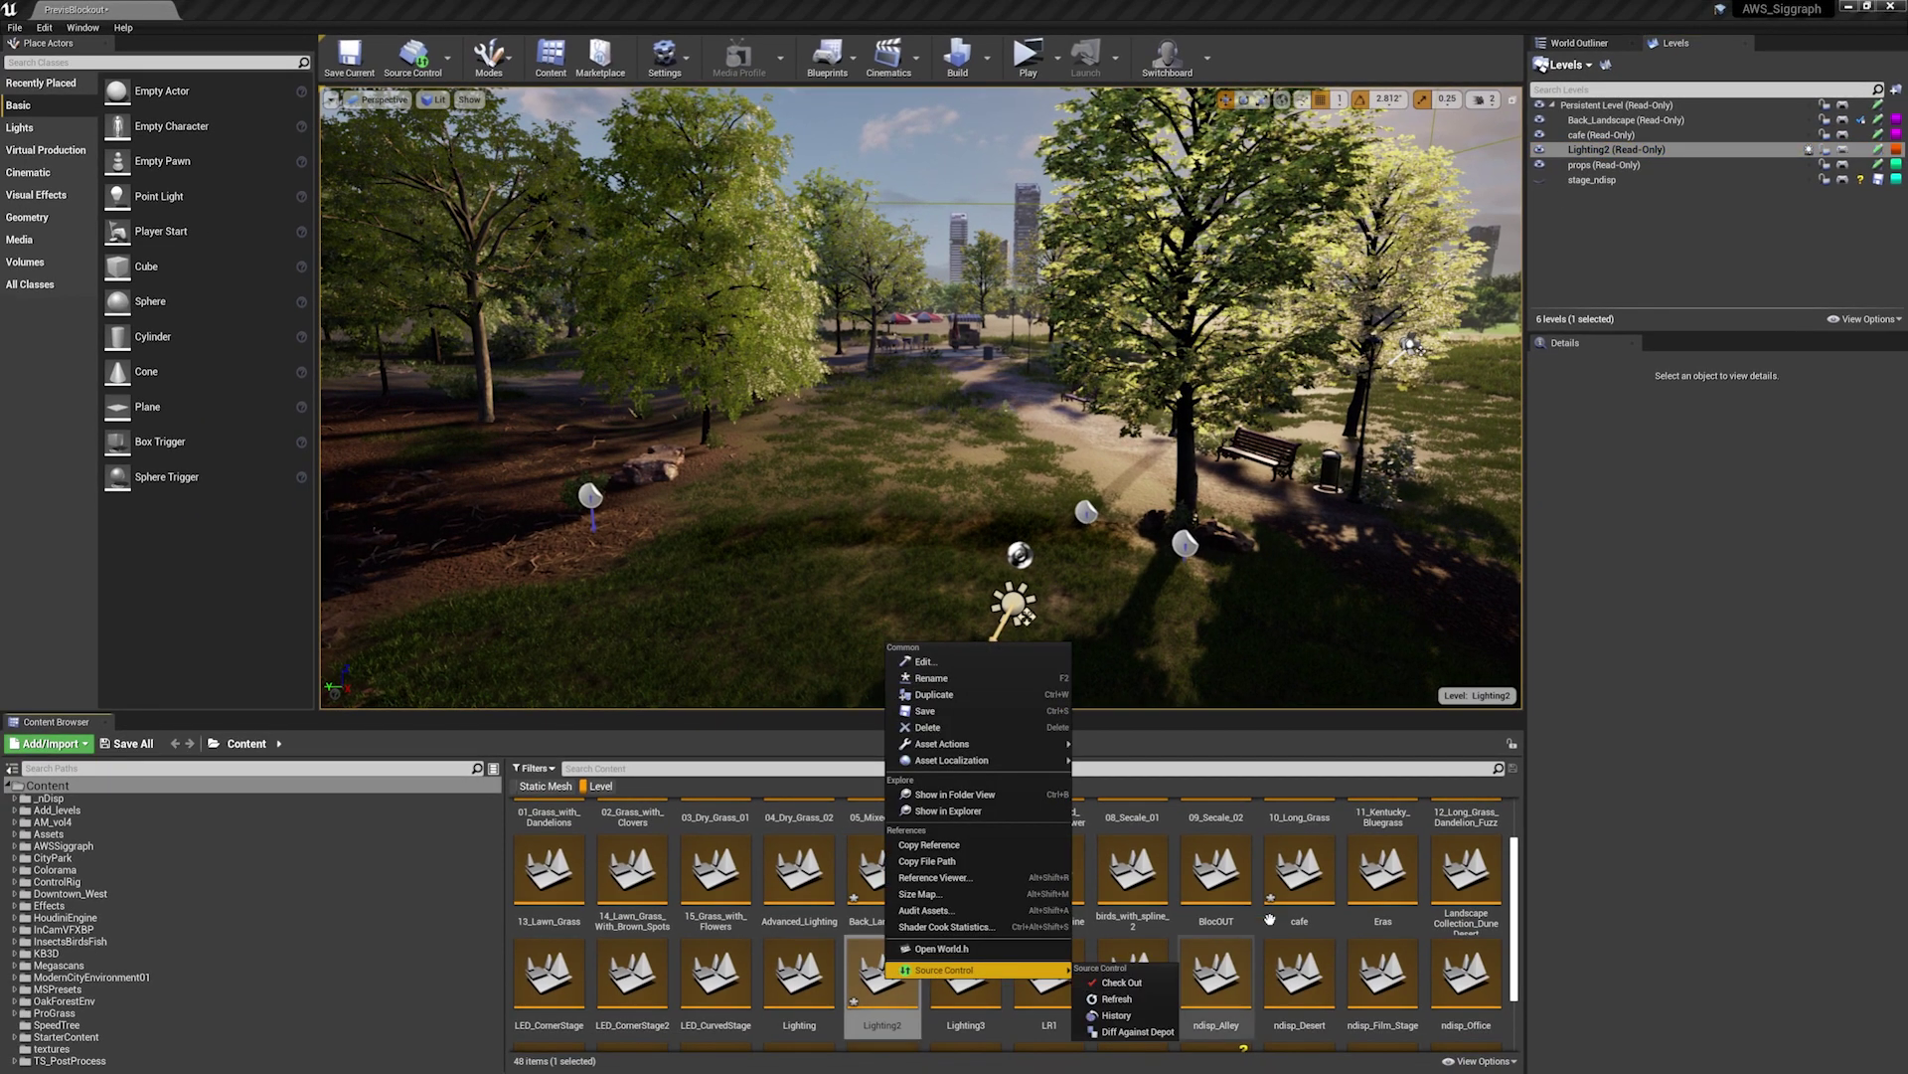
left_click(1540, 151)
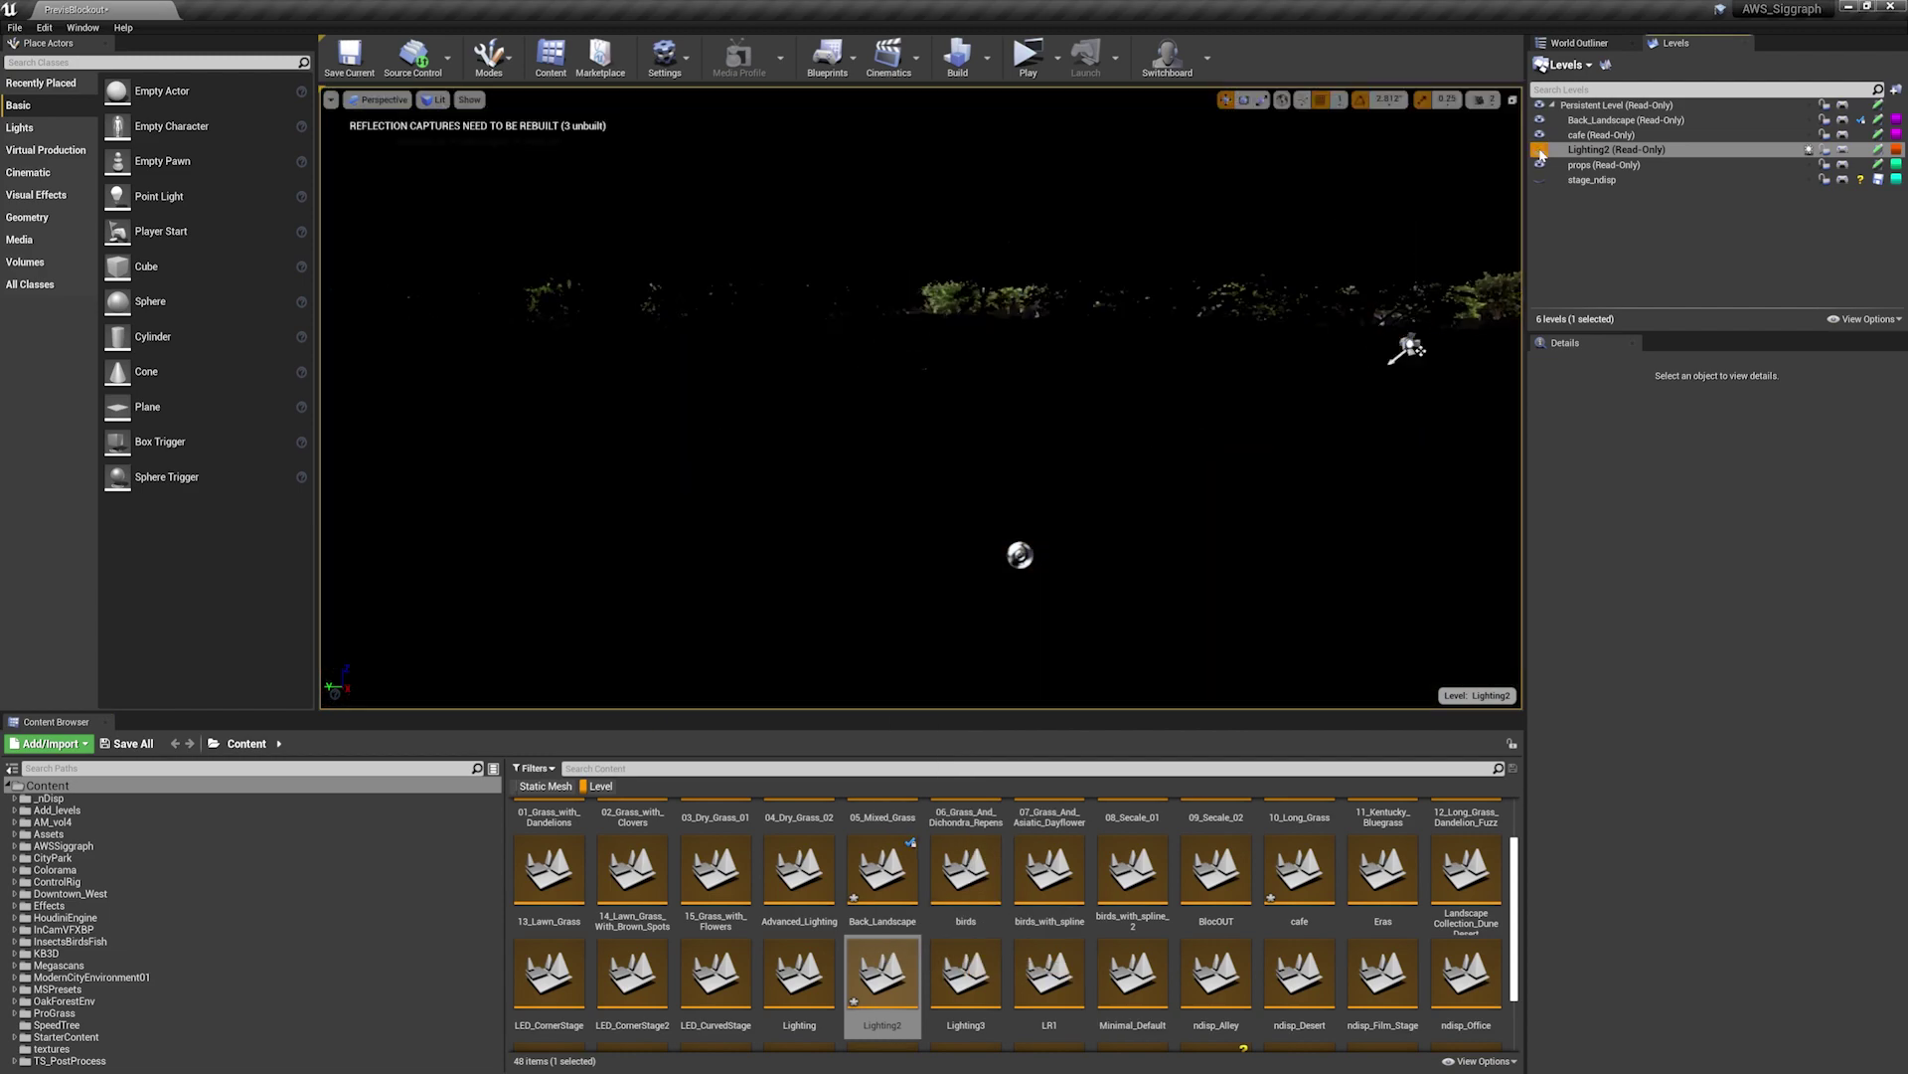
left_click(1540, 150)
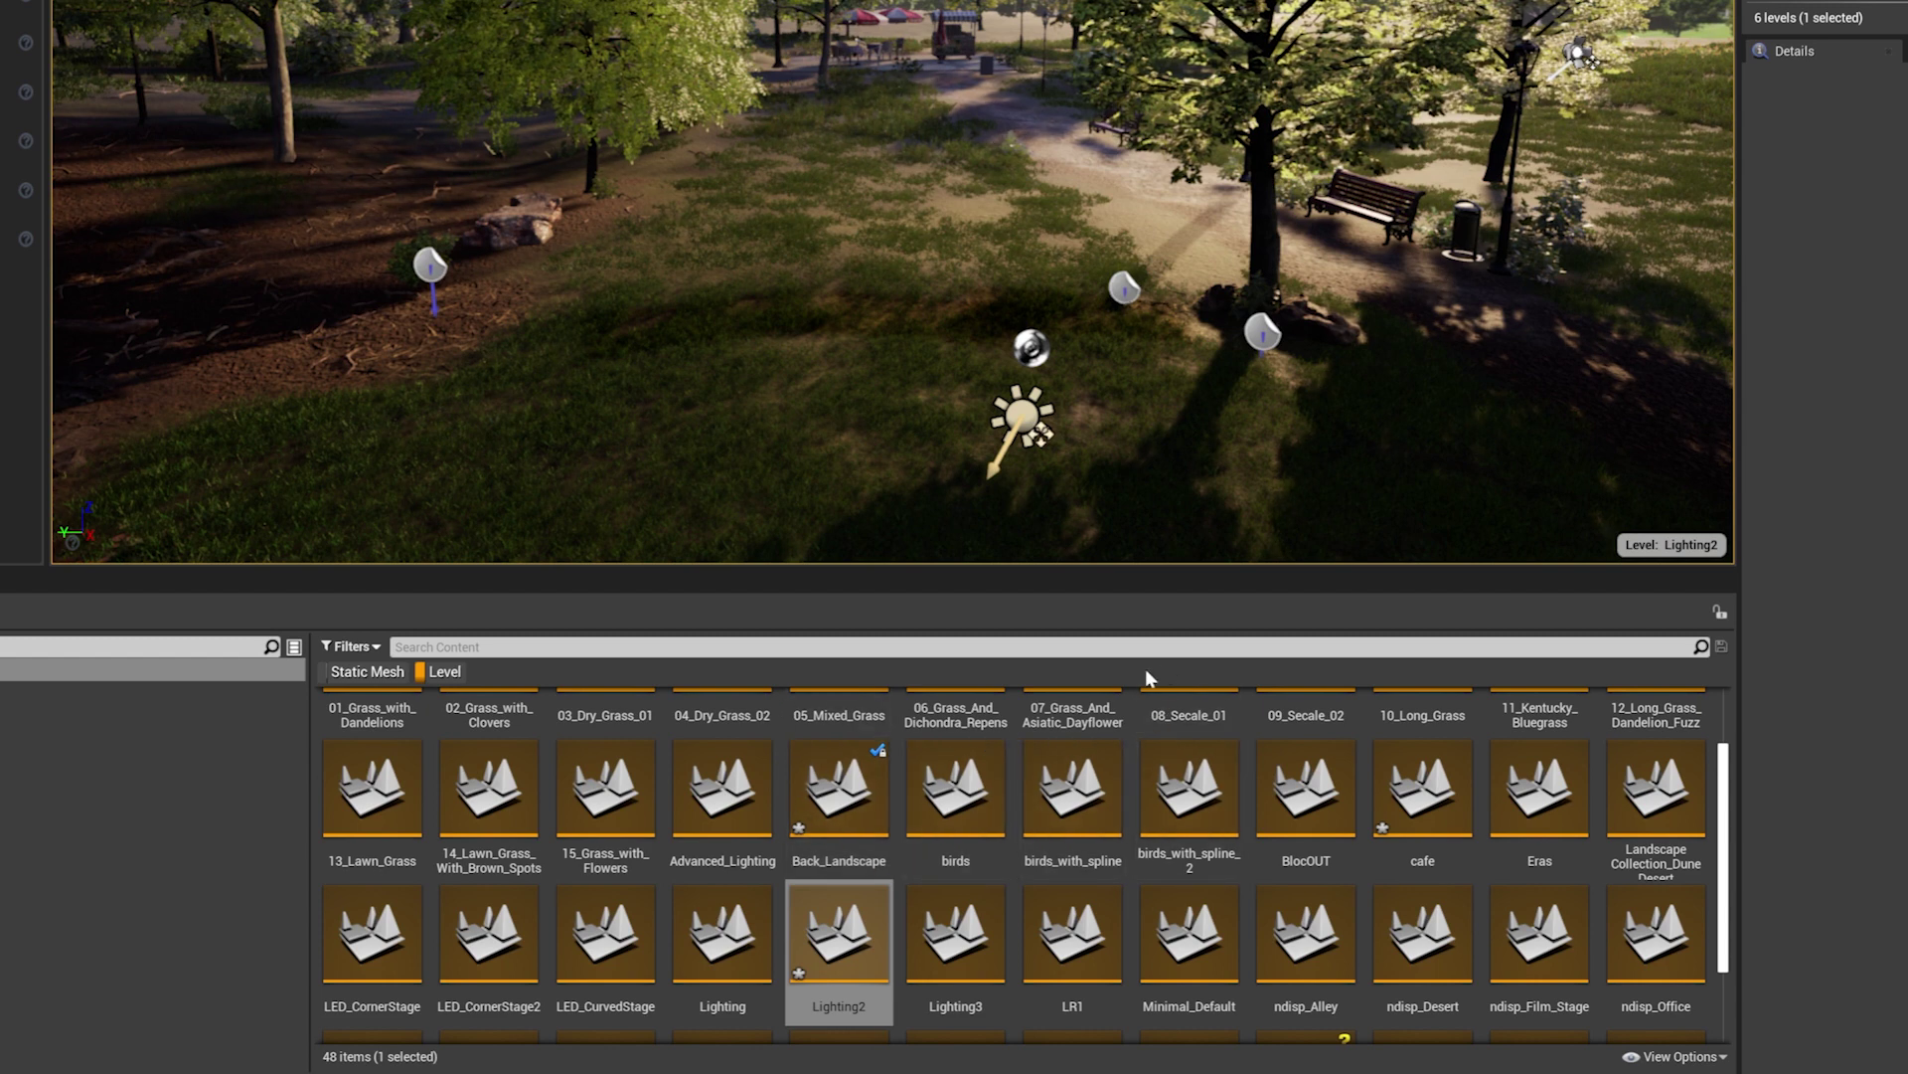
Run Source Control > Refresh on the Back_Landscape asset in the Content Browser
right_click(871, 777)
mouse_move(948, 763)
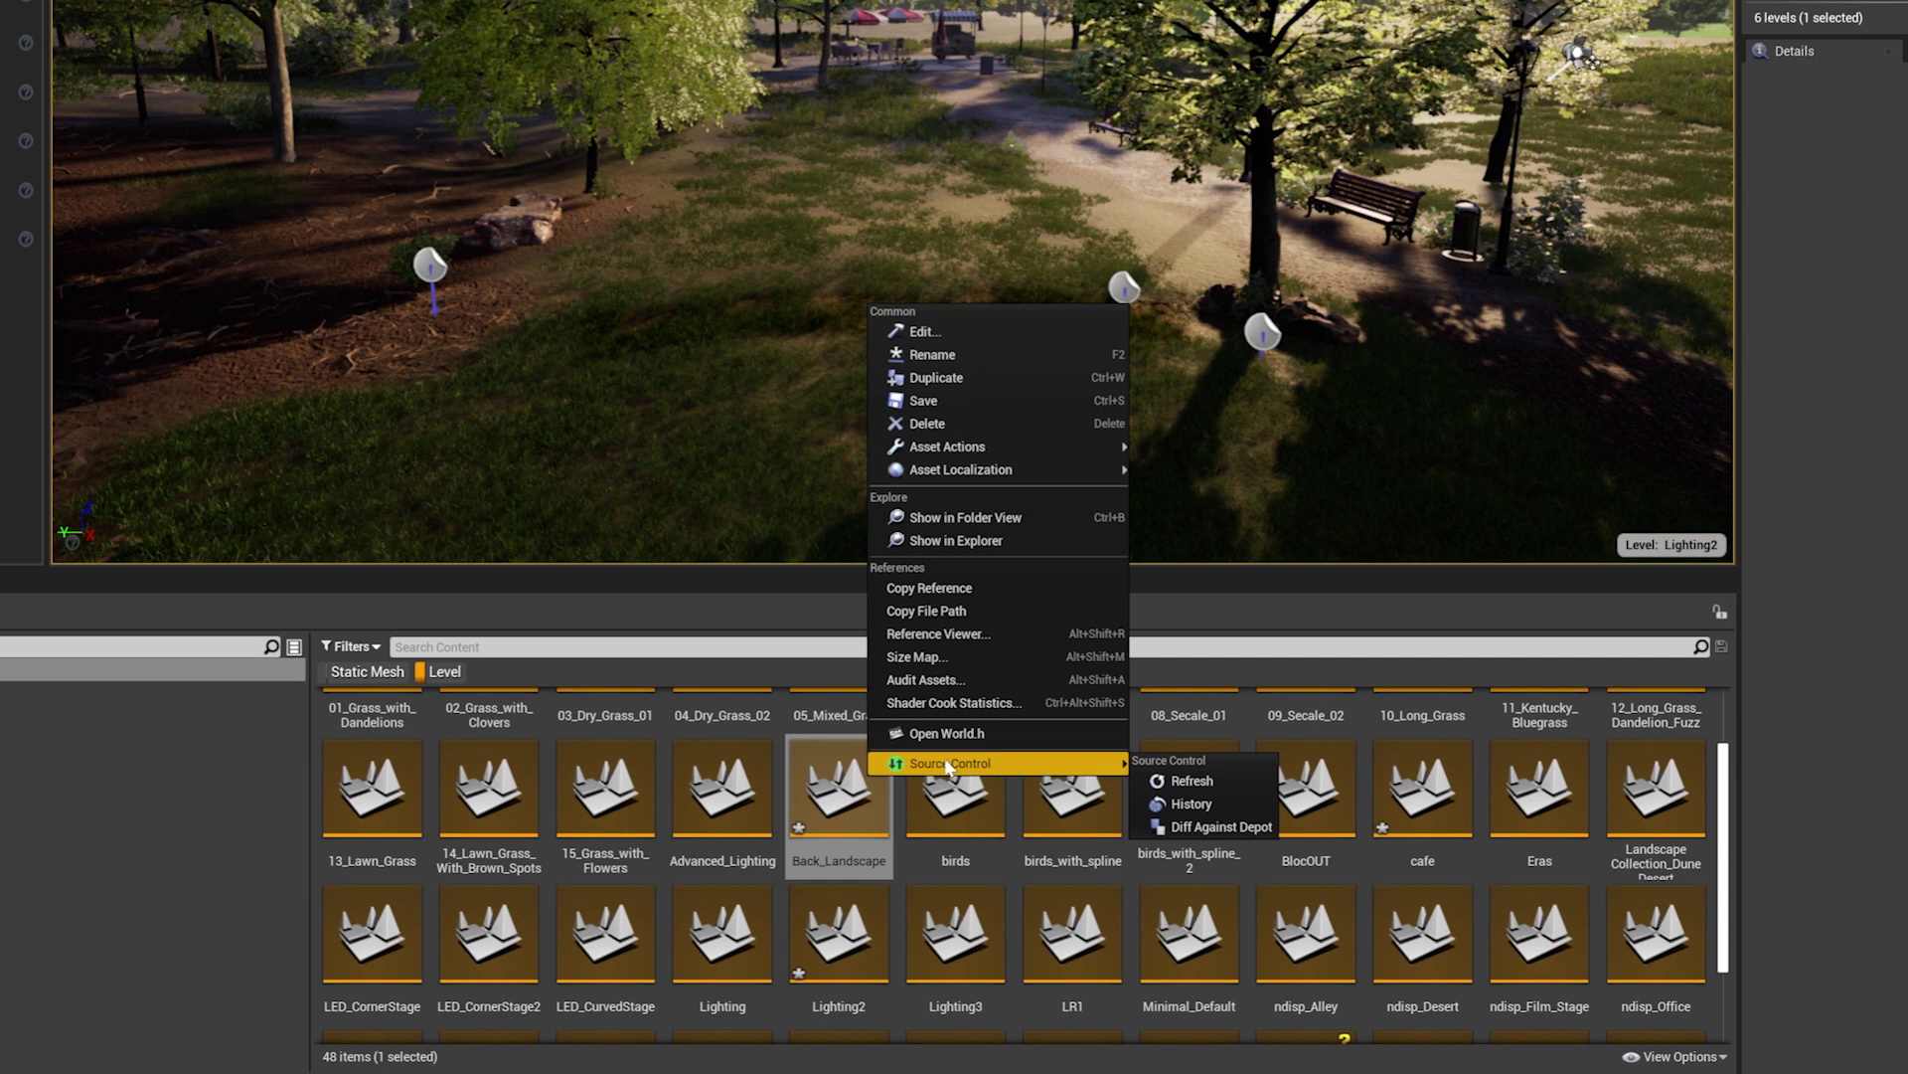
left_click(1827, 463)
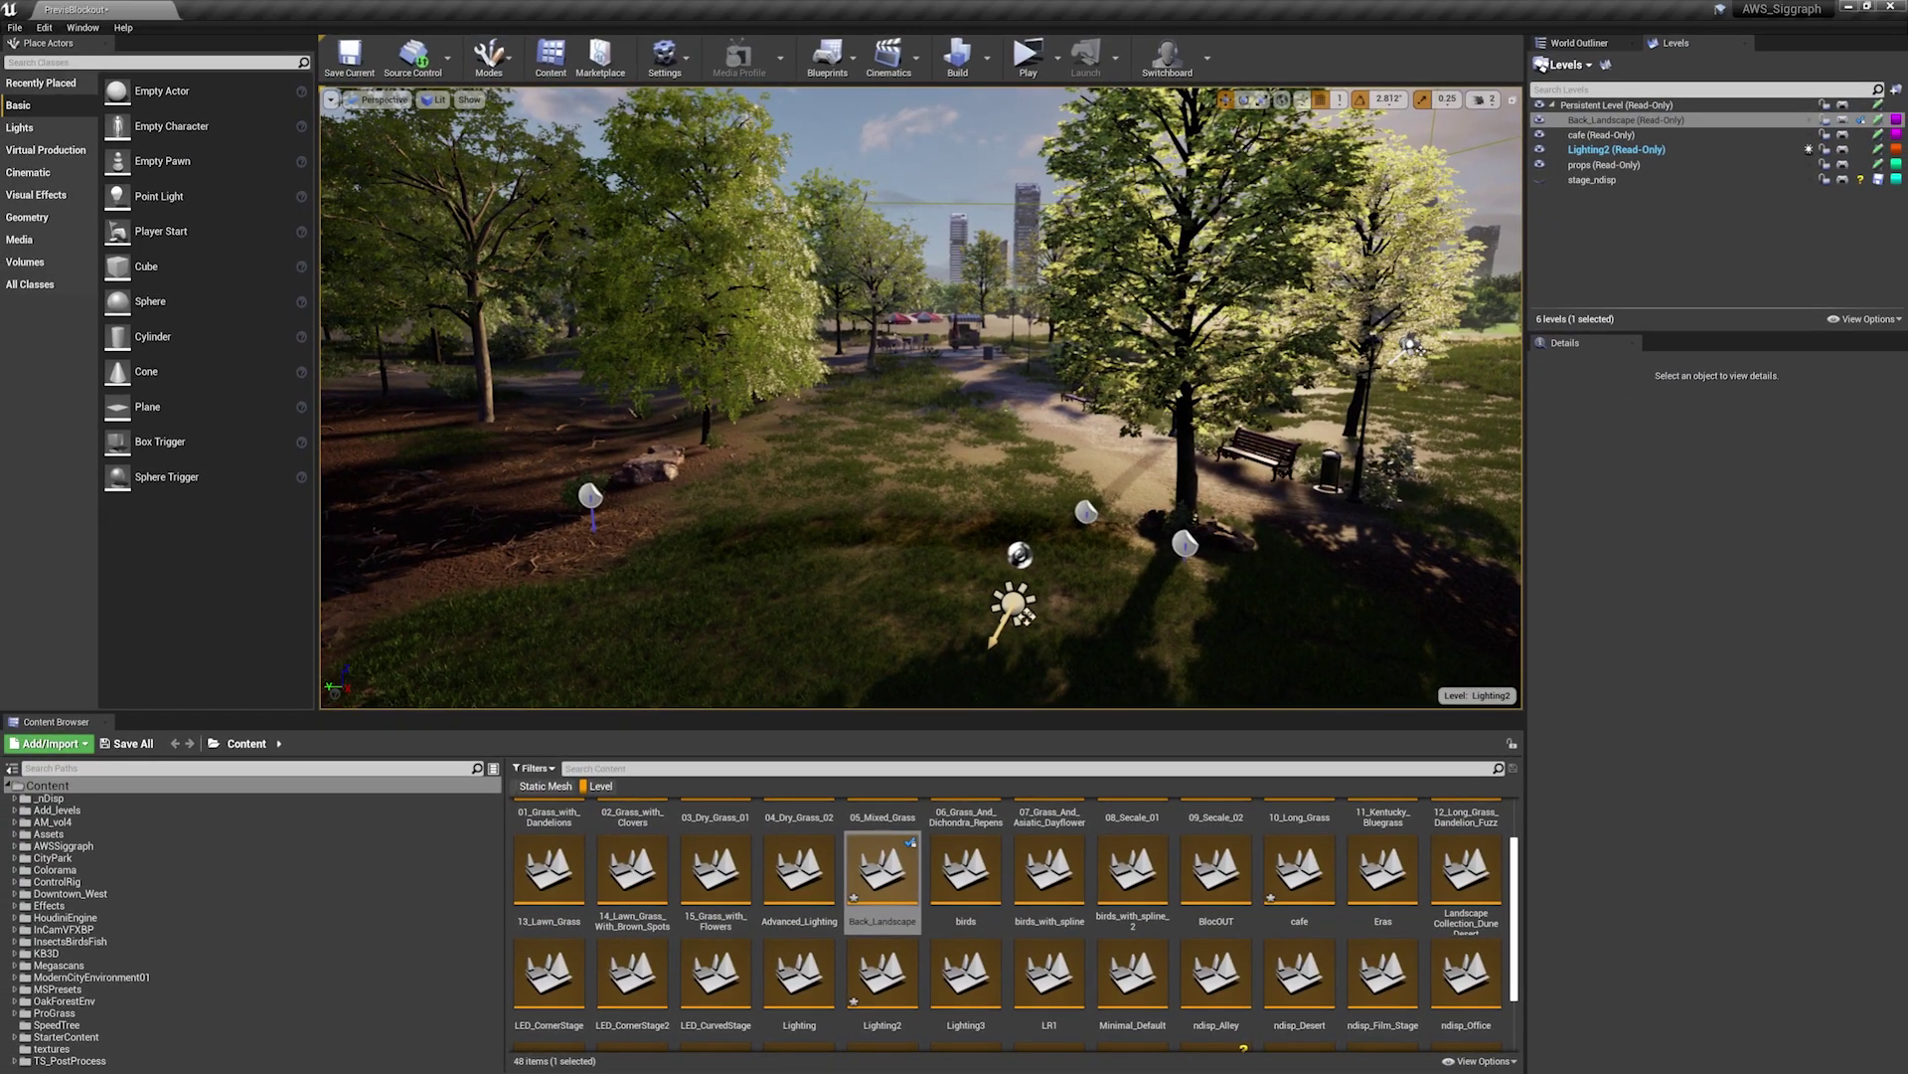
Drag the Eras level asset into the Levels panel as a sublevel and hide its contents
right_click(1130, 554)
left_click(1264, 526)
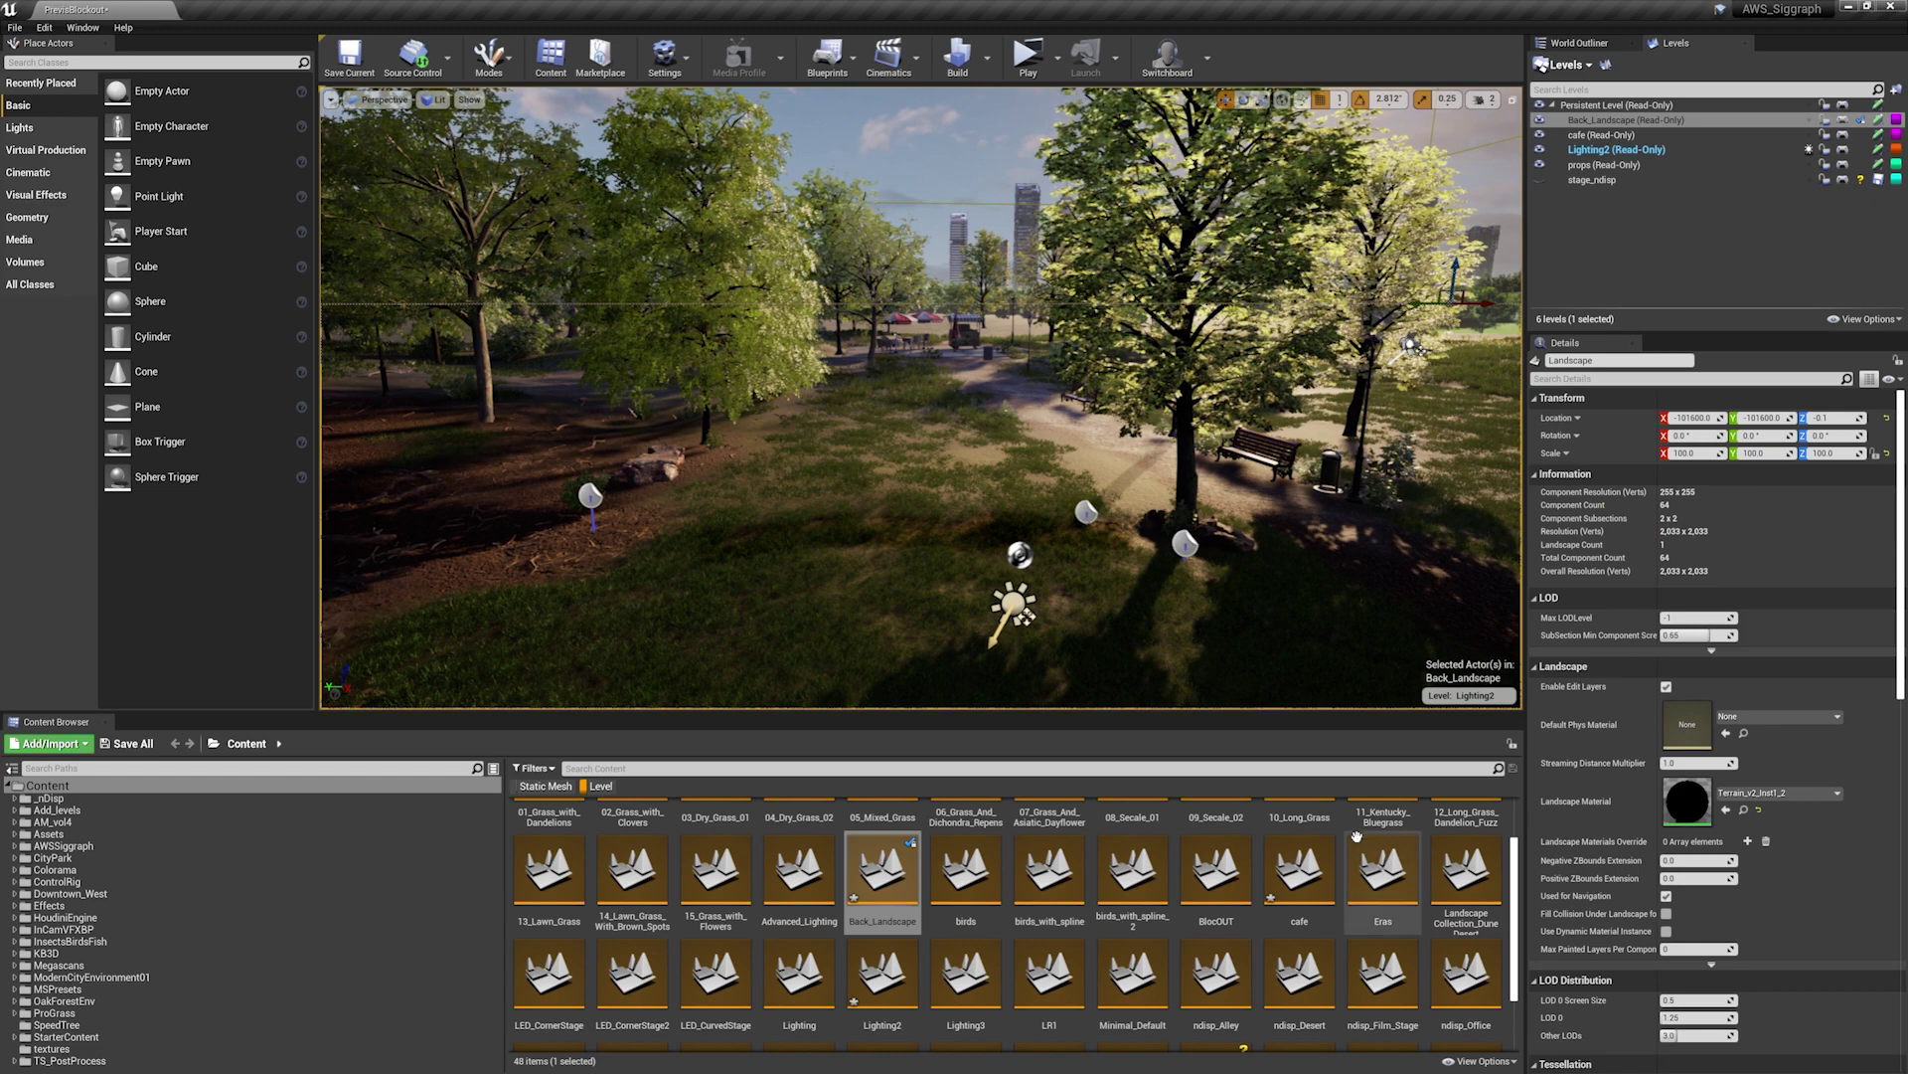
left_click_drag(1368, 861, 1596, 250)
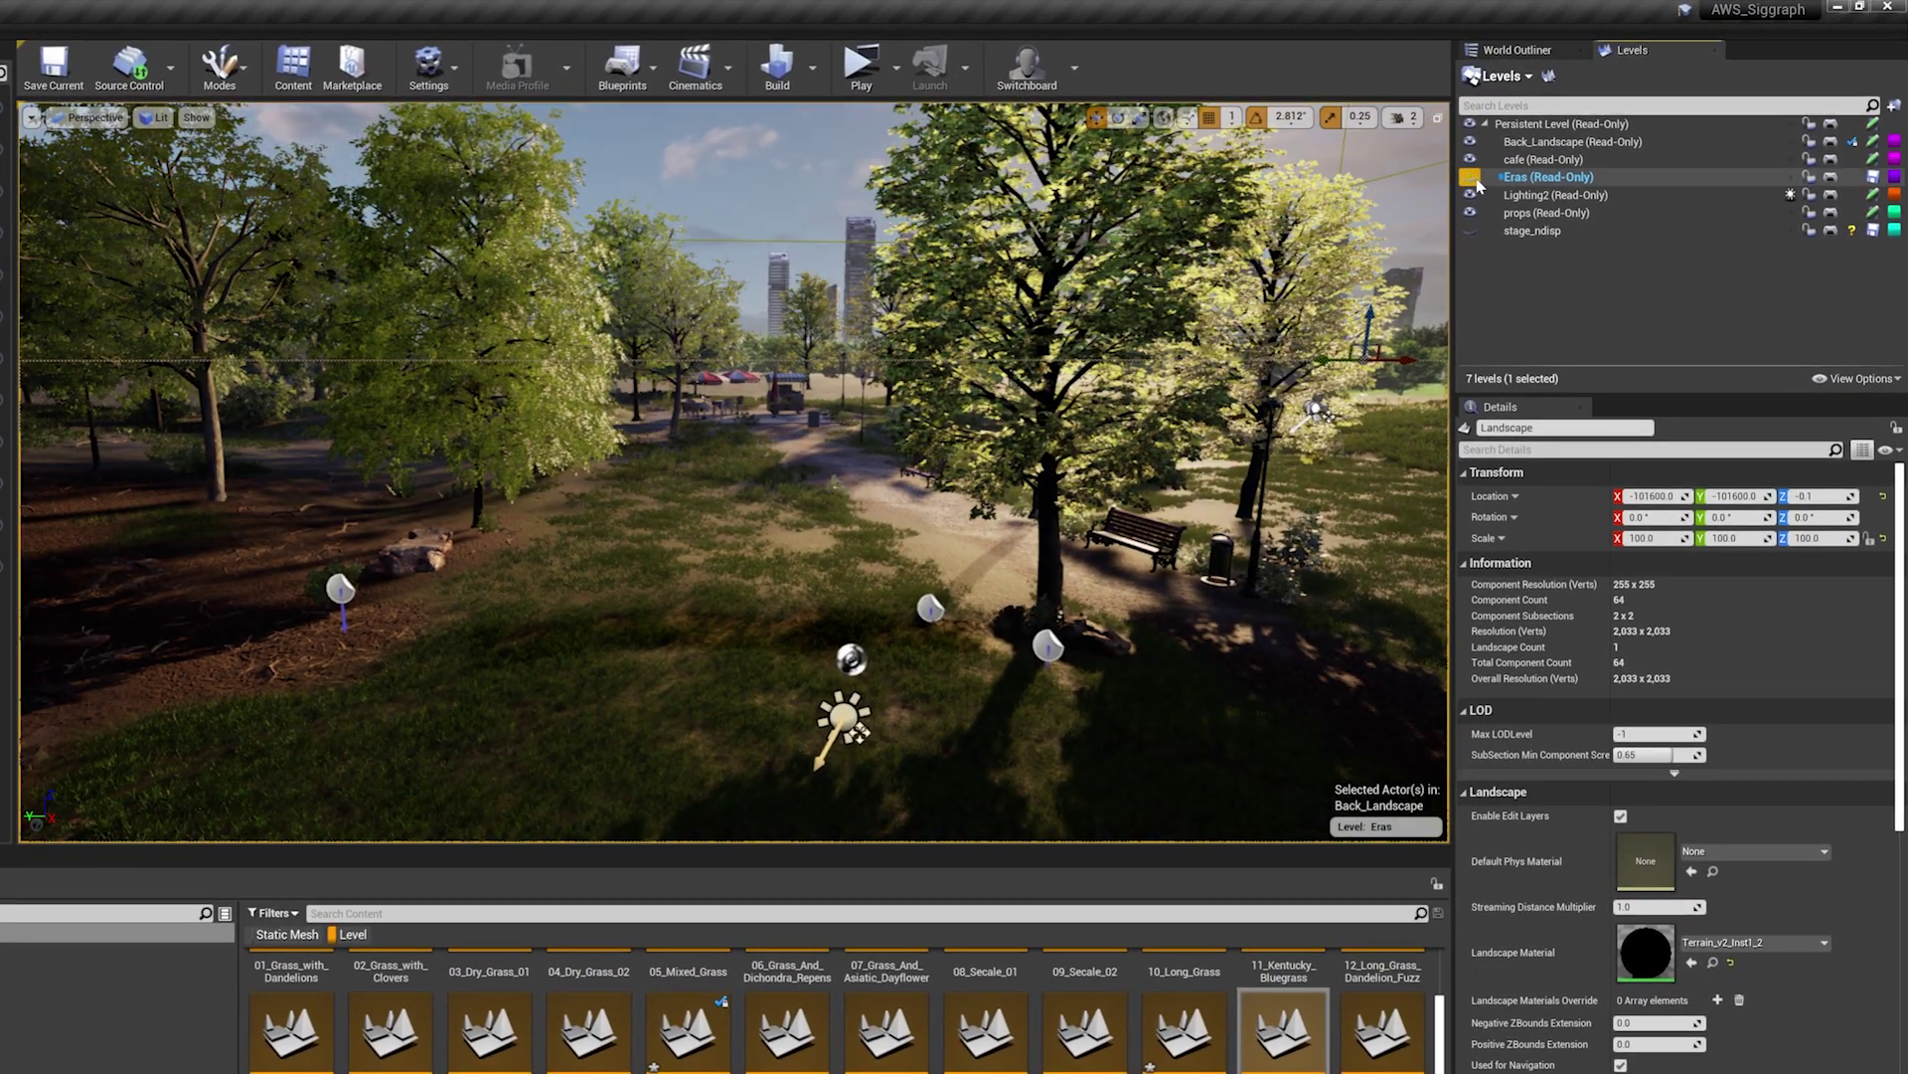
left_click(1475, 179)
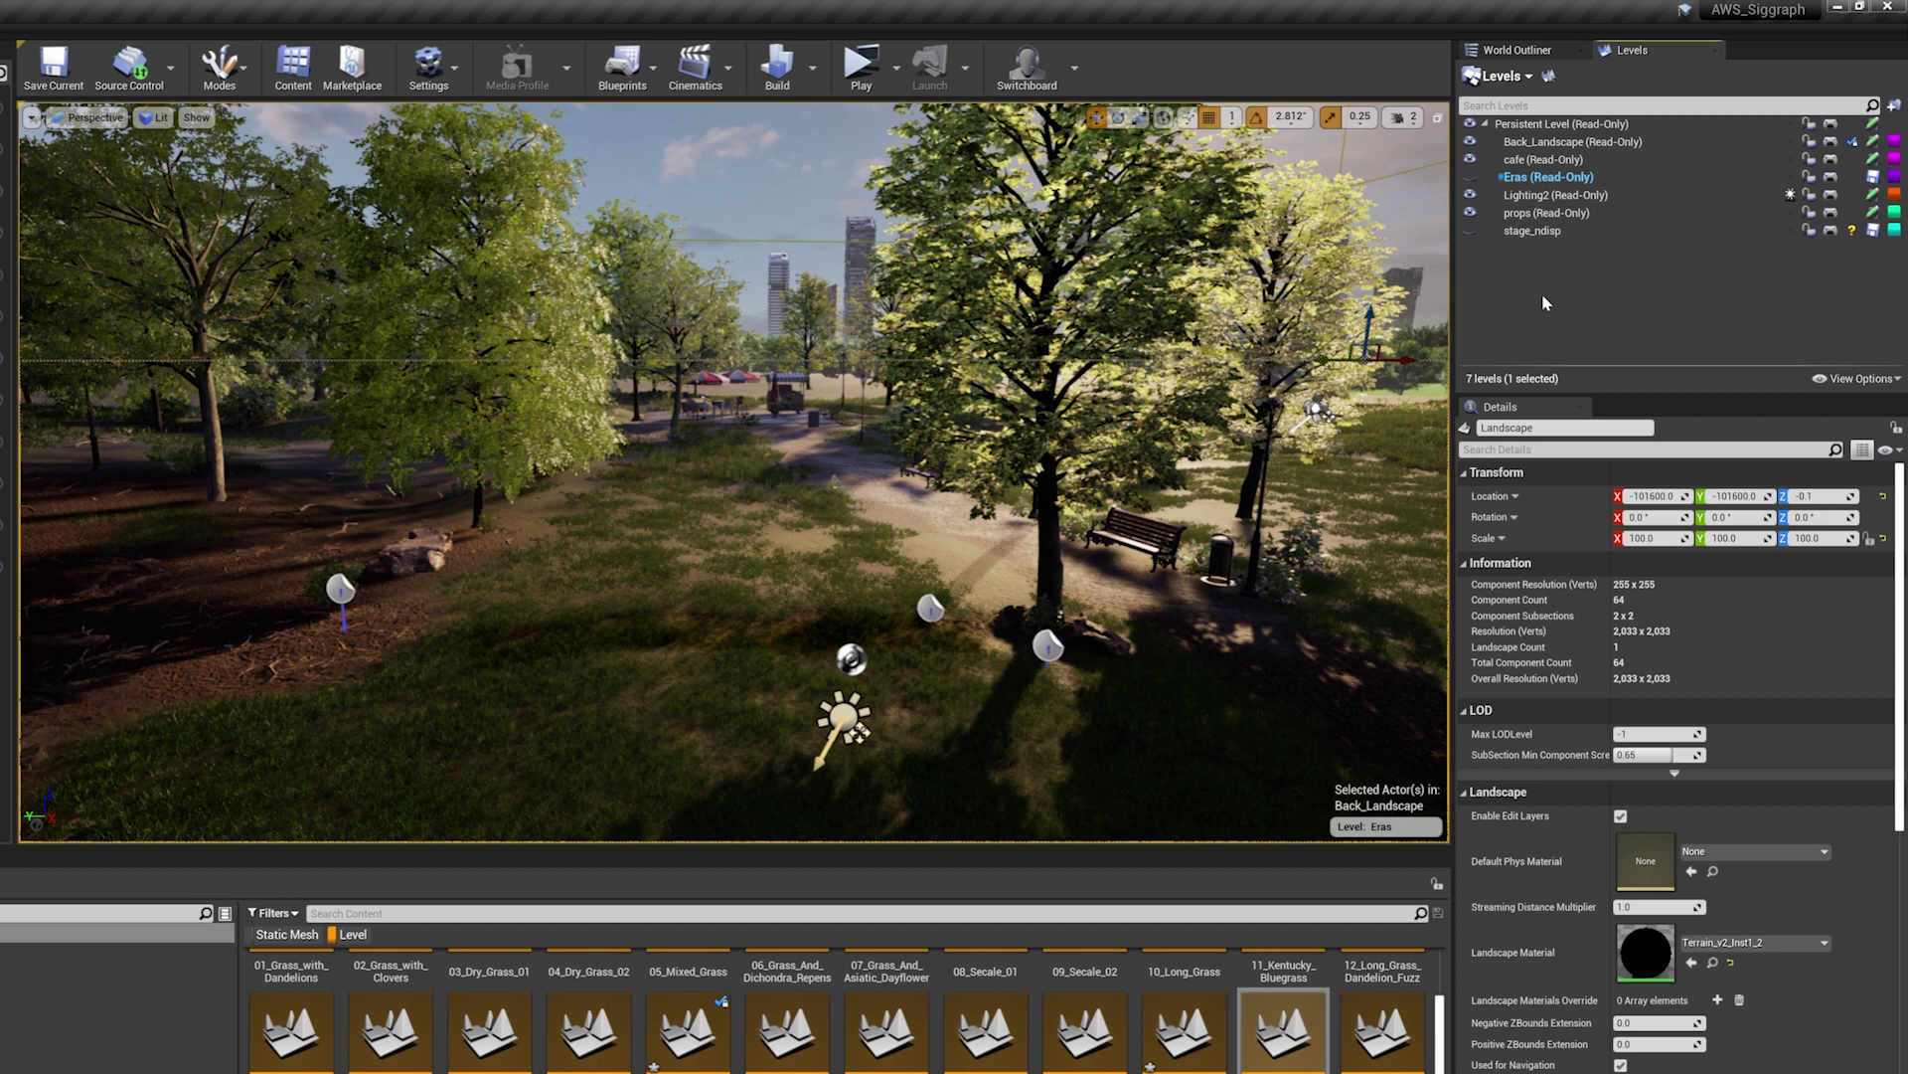
right_click(1517, 183)
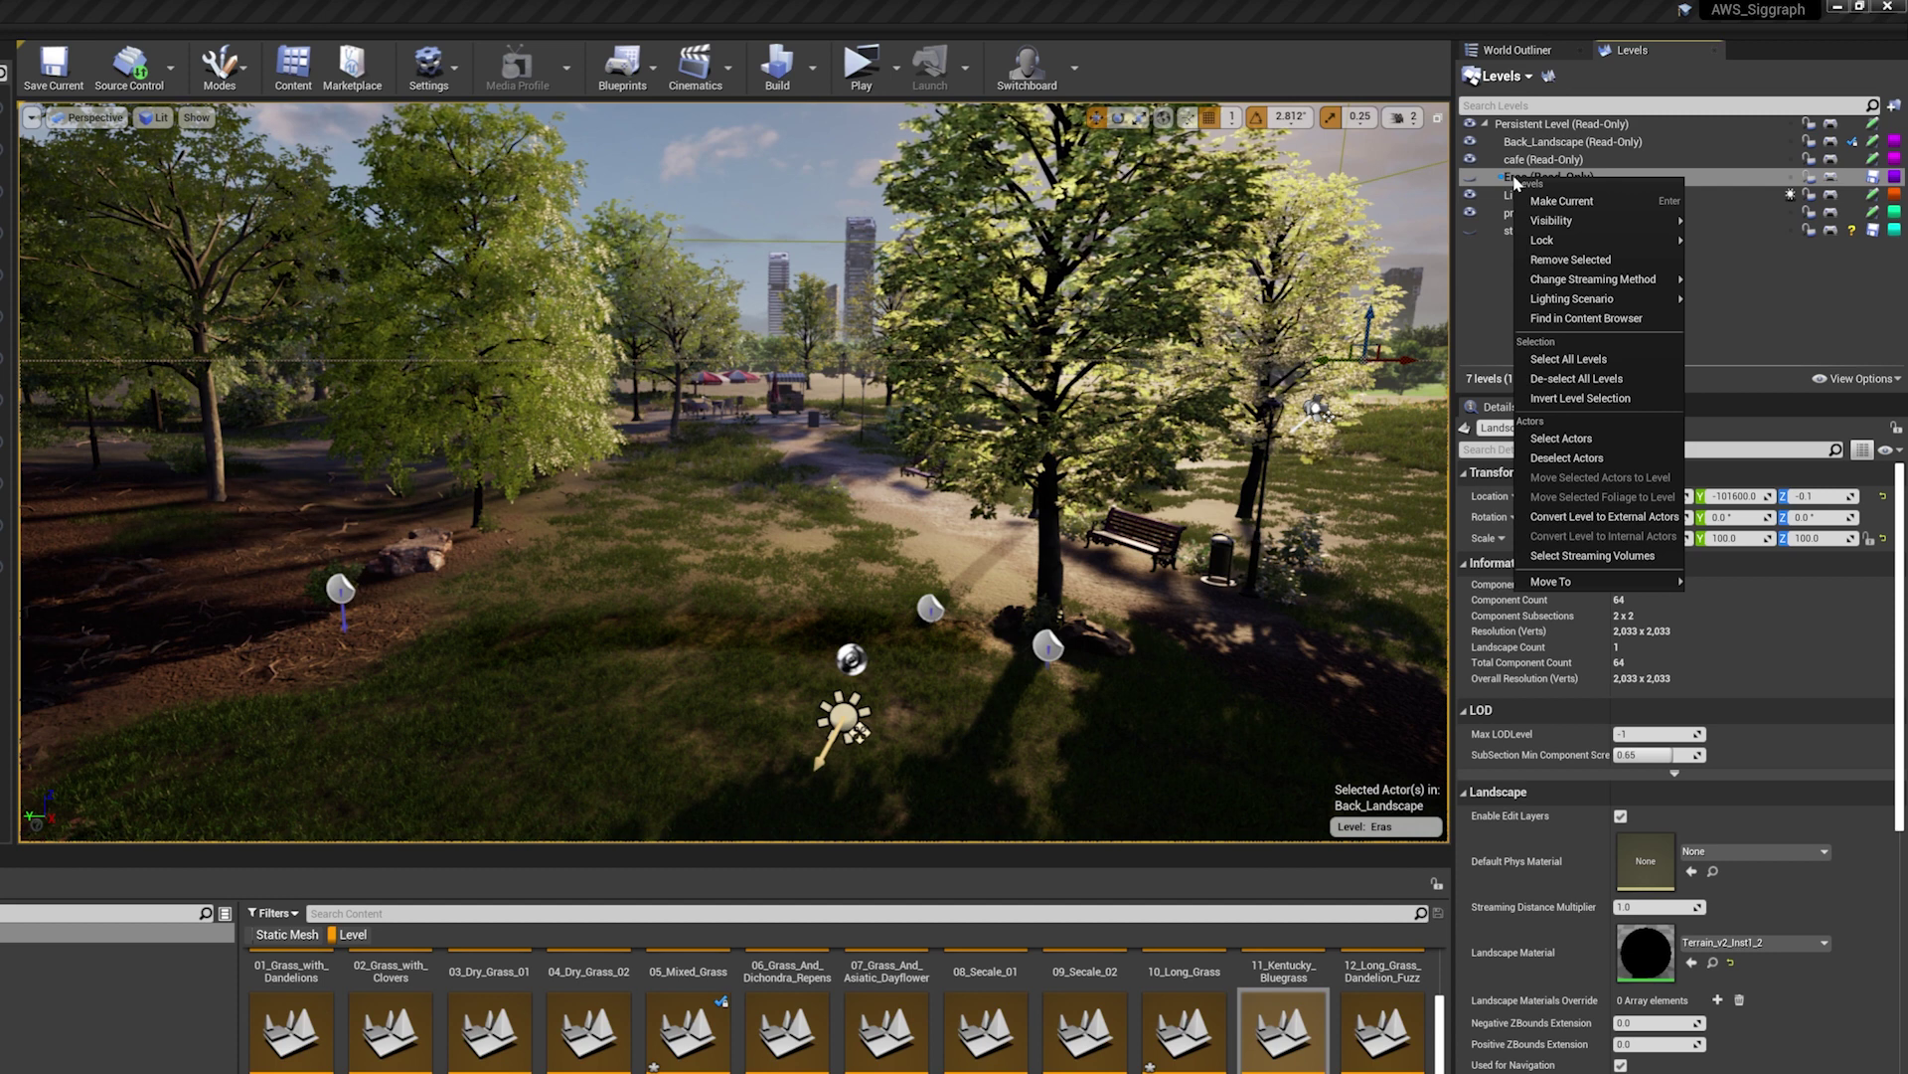
Switch the Eras sublevel's streaming method from Blueprint to Always Loaded
mouse_move(1551, 283)
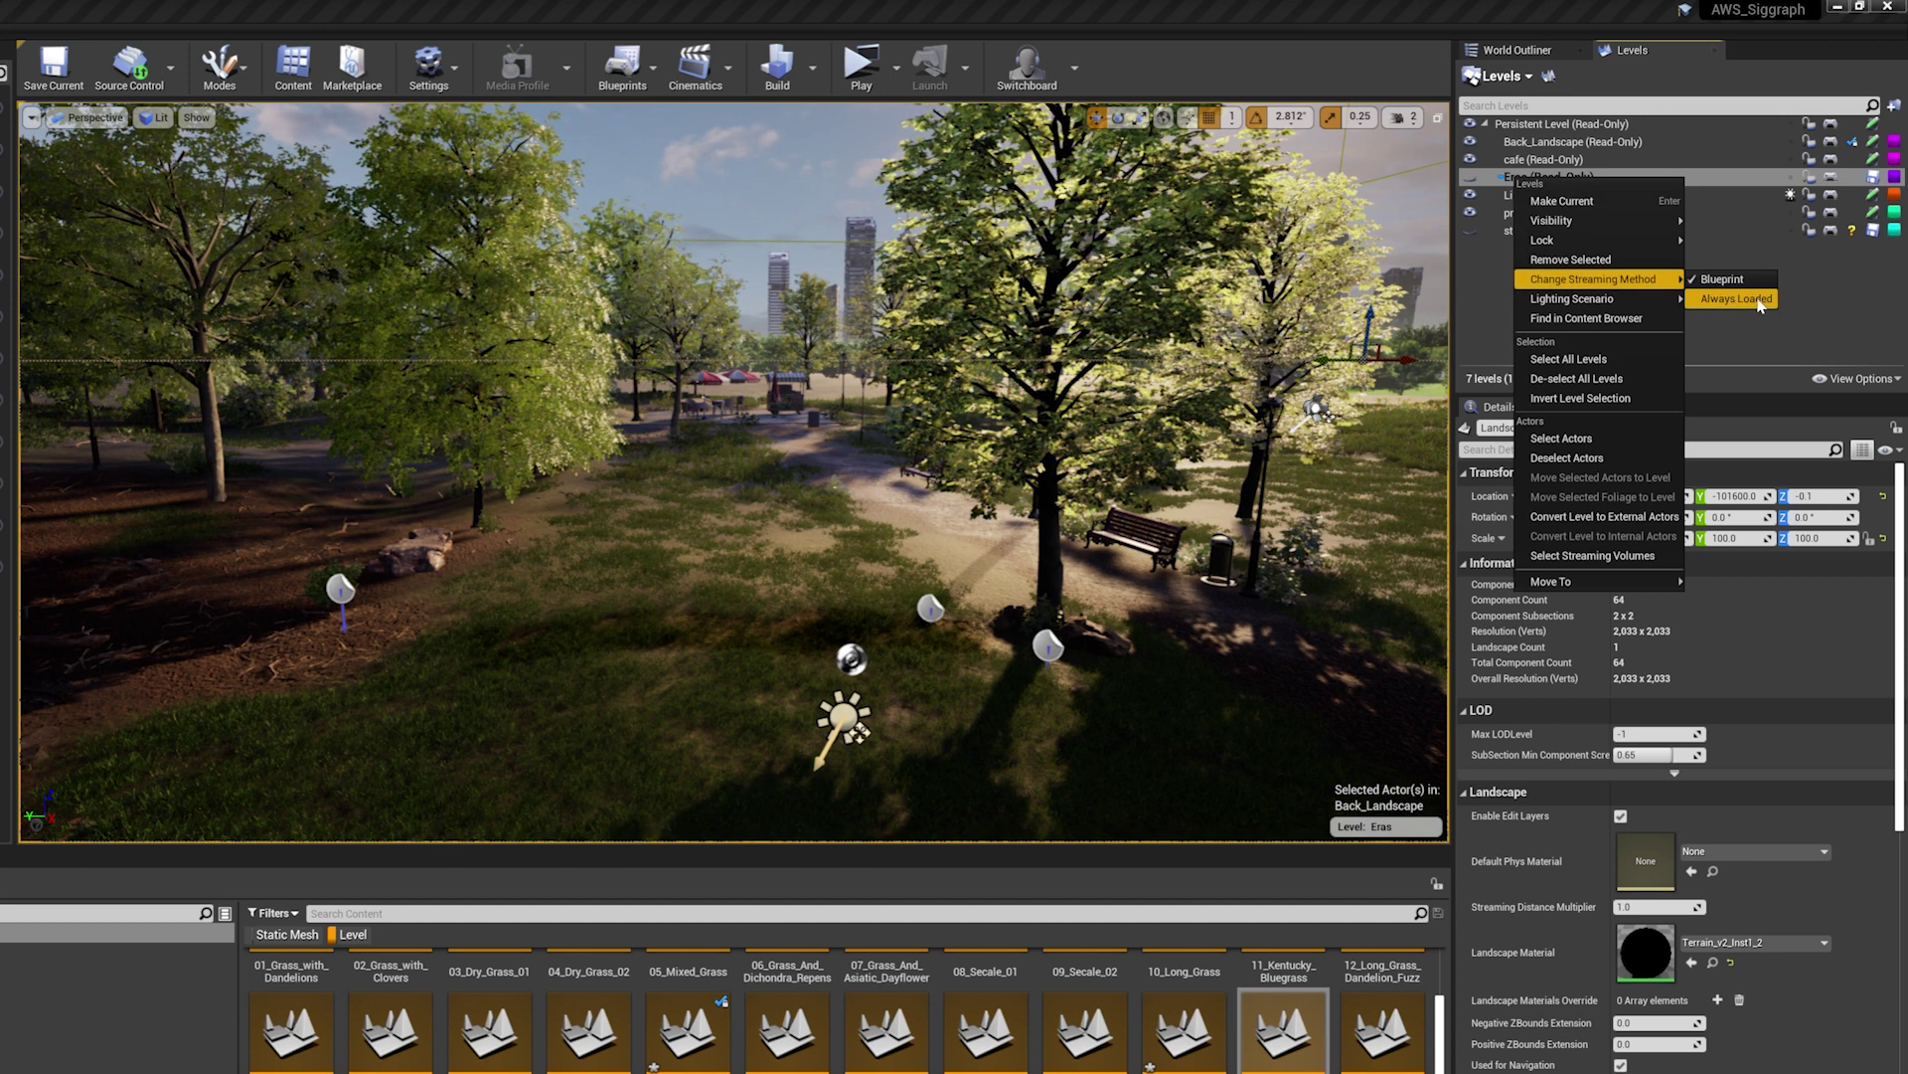
left_click(1742, 346)
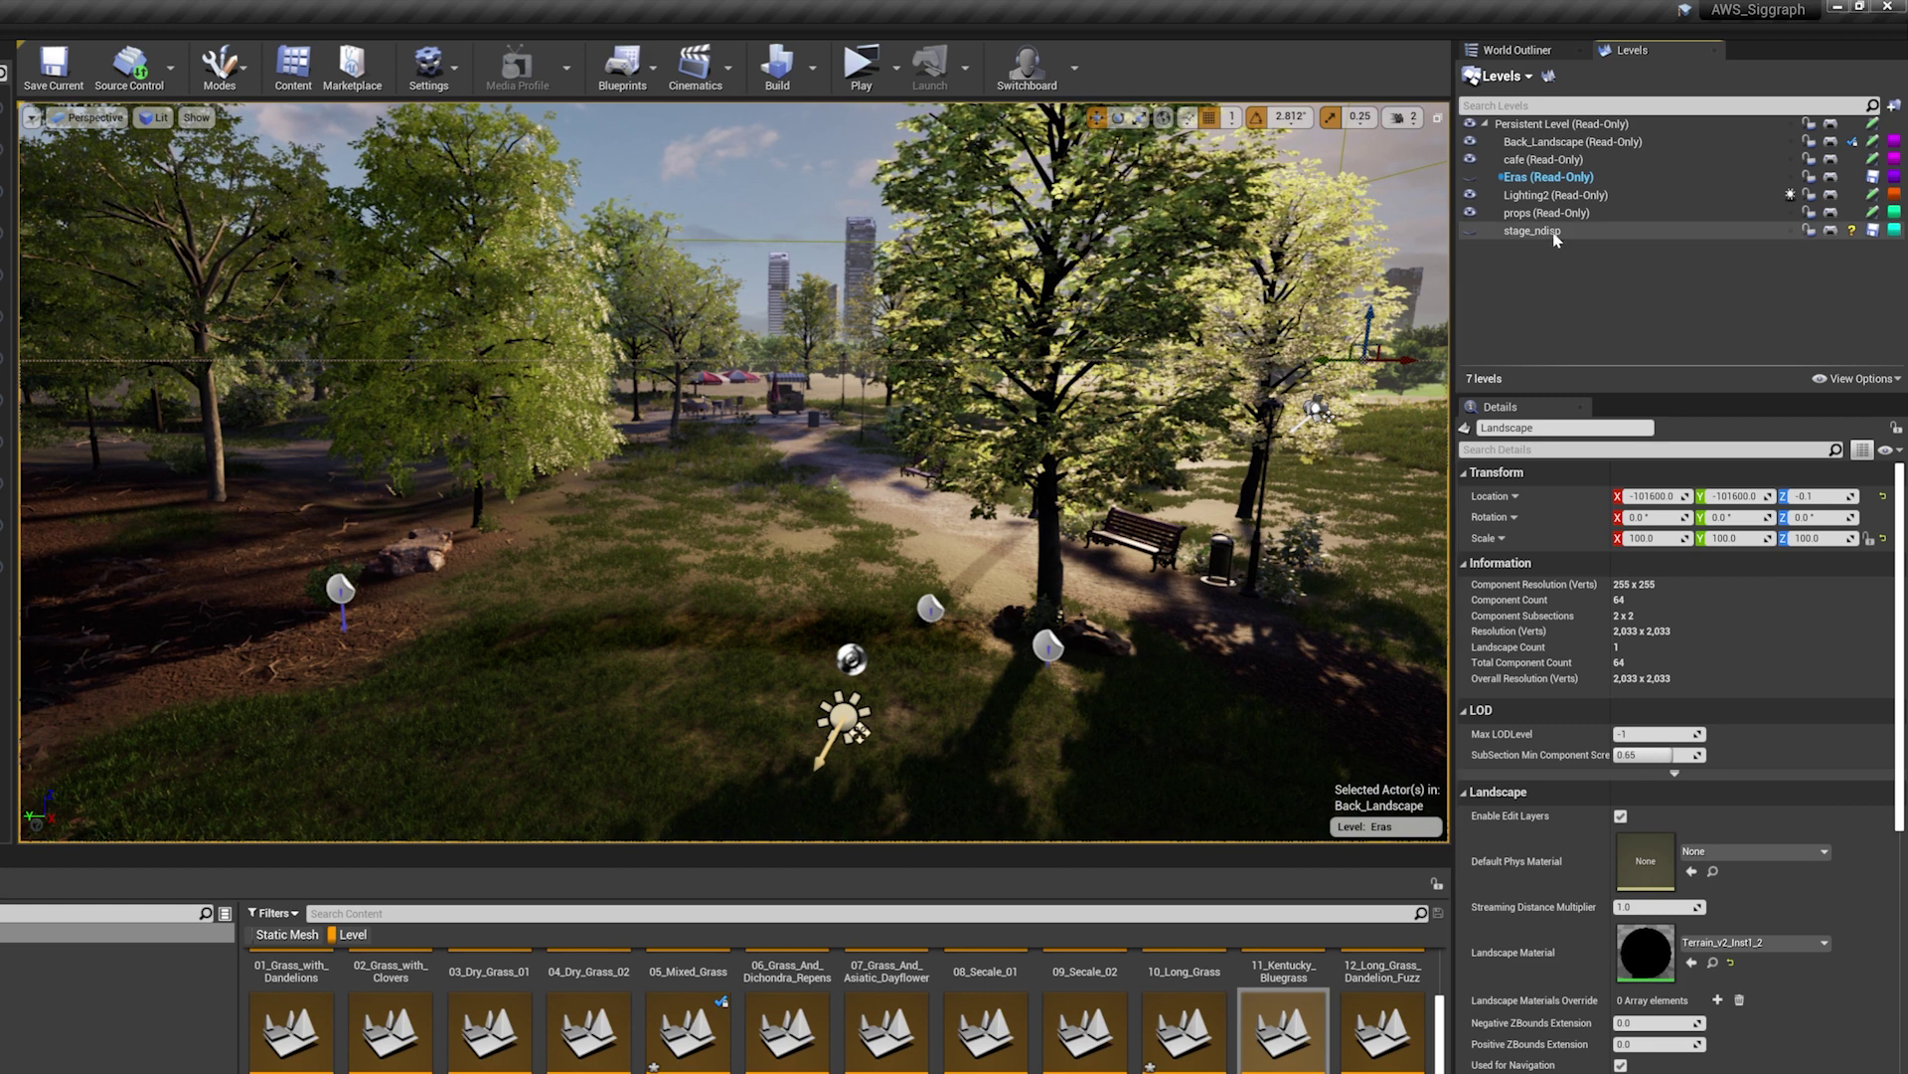
left_click(1471, 232)
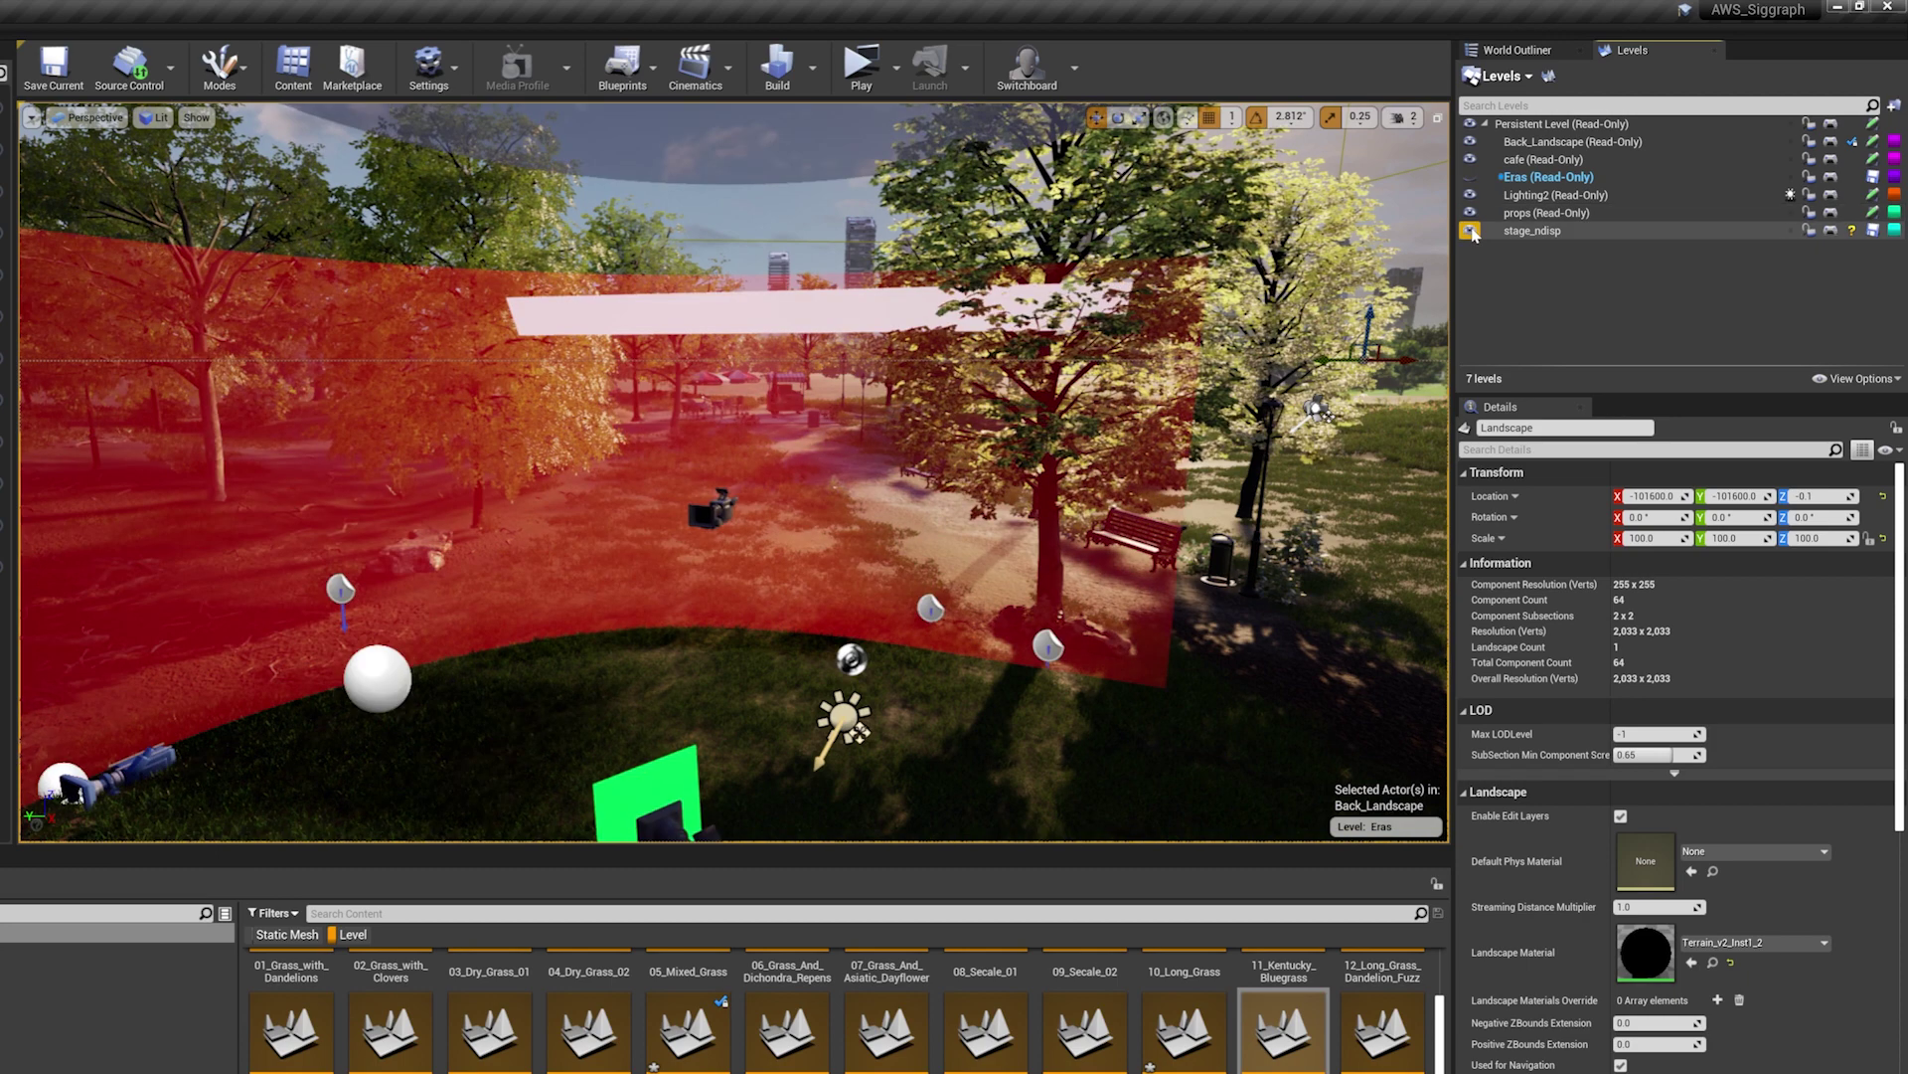
left_click(1471, 231)
left_click(1471, 196)
left_click(1472, 196)
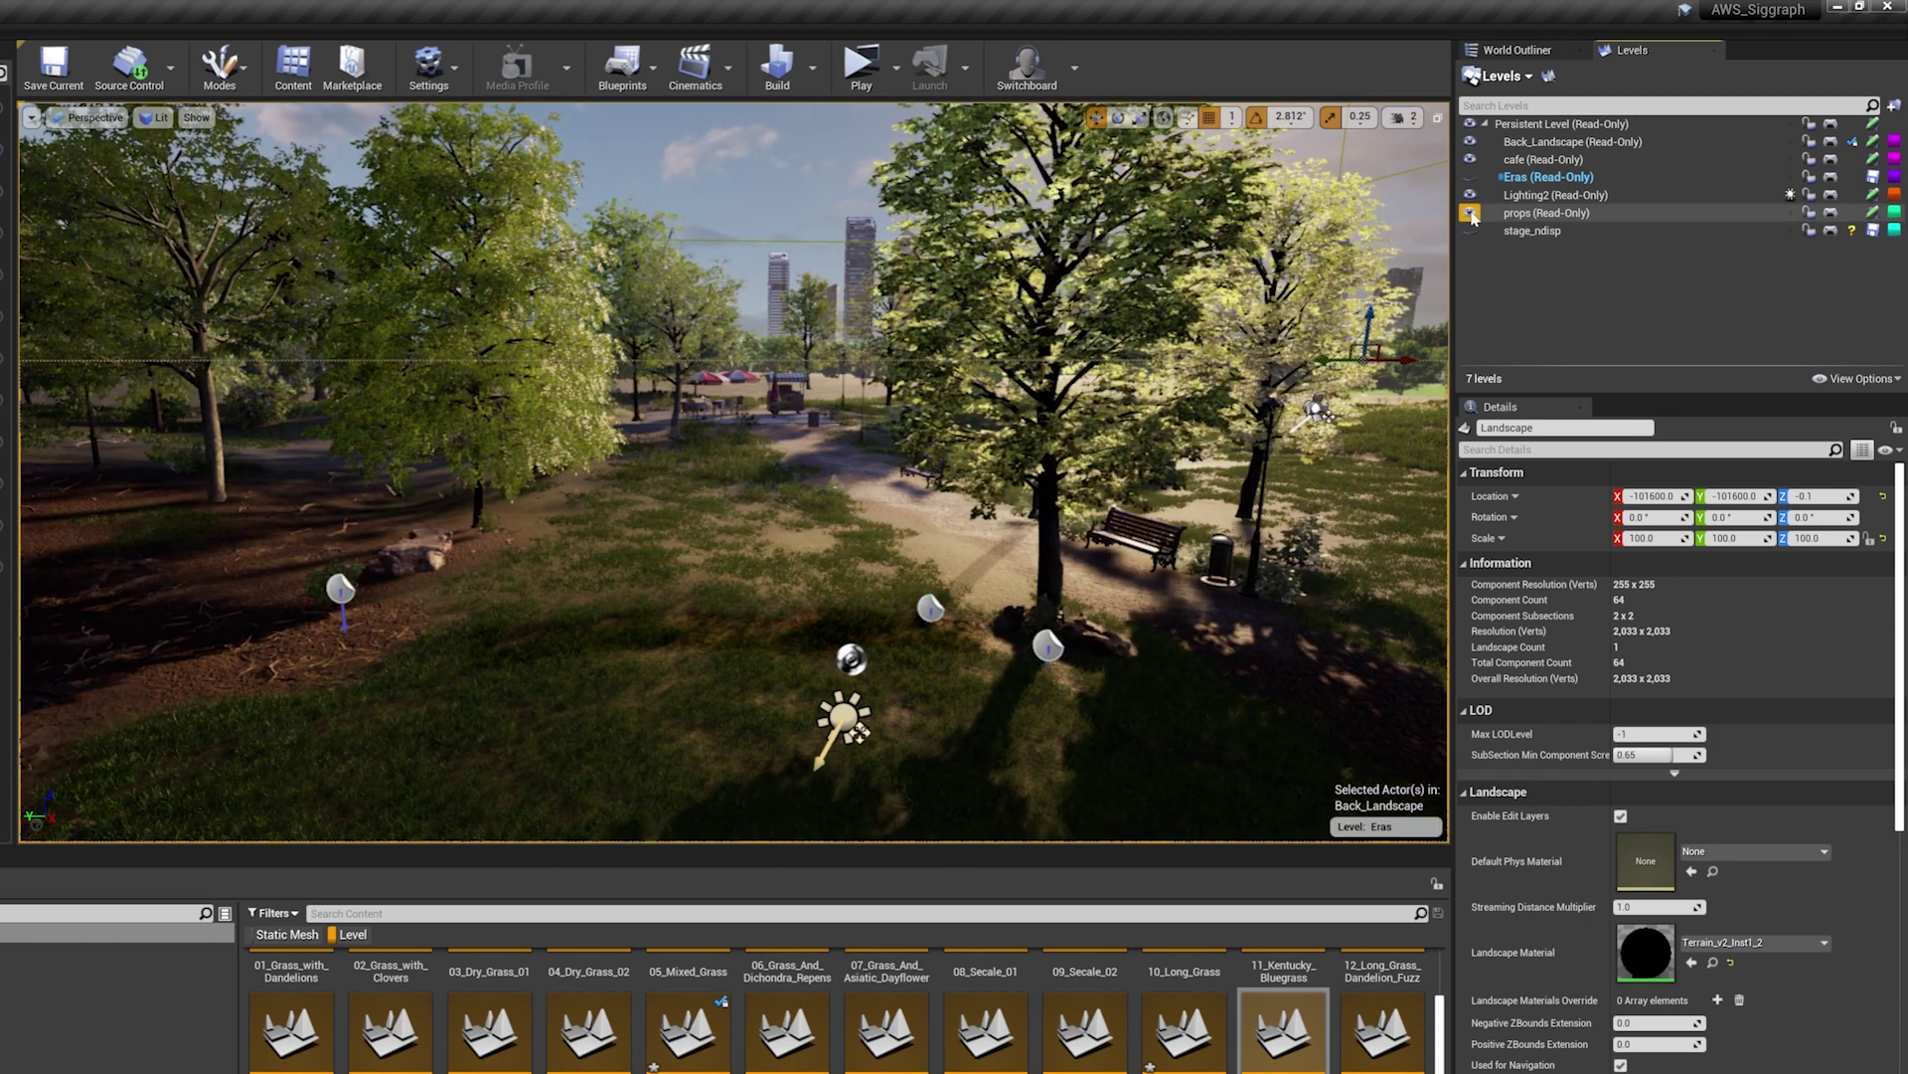
left_click(1472, 159)
left_click(1471, 159)
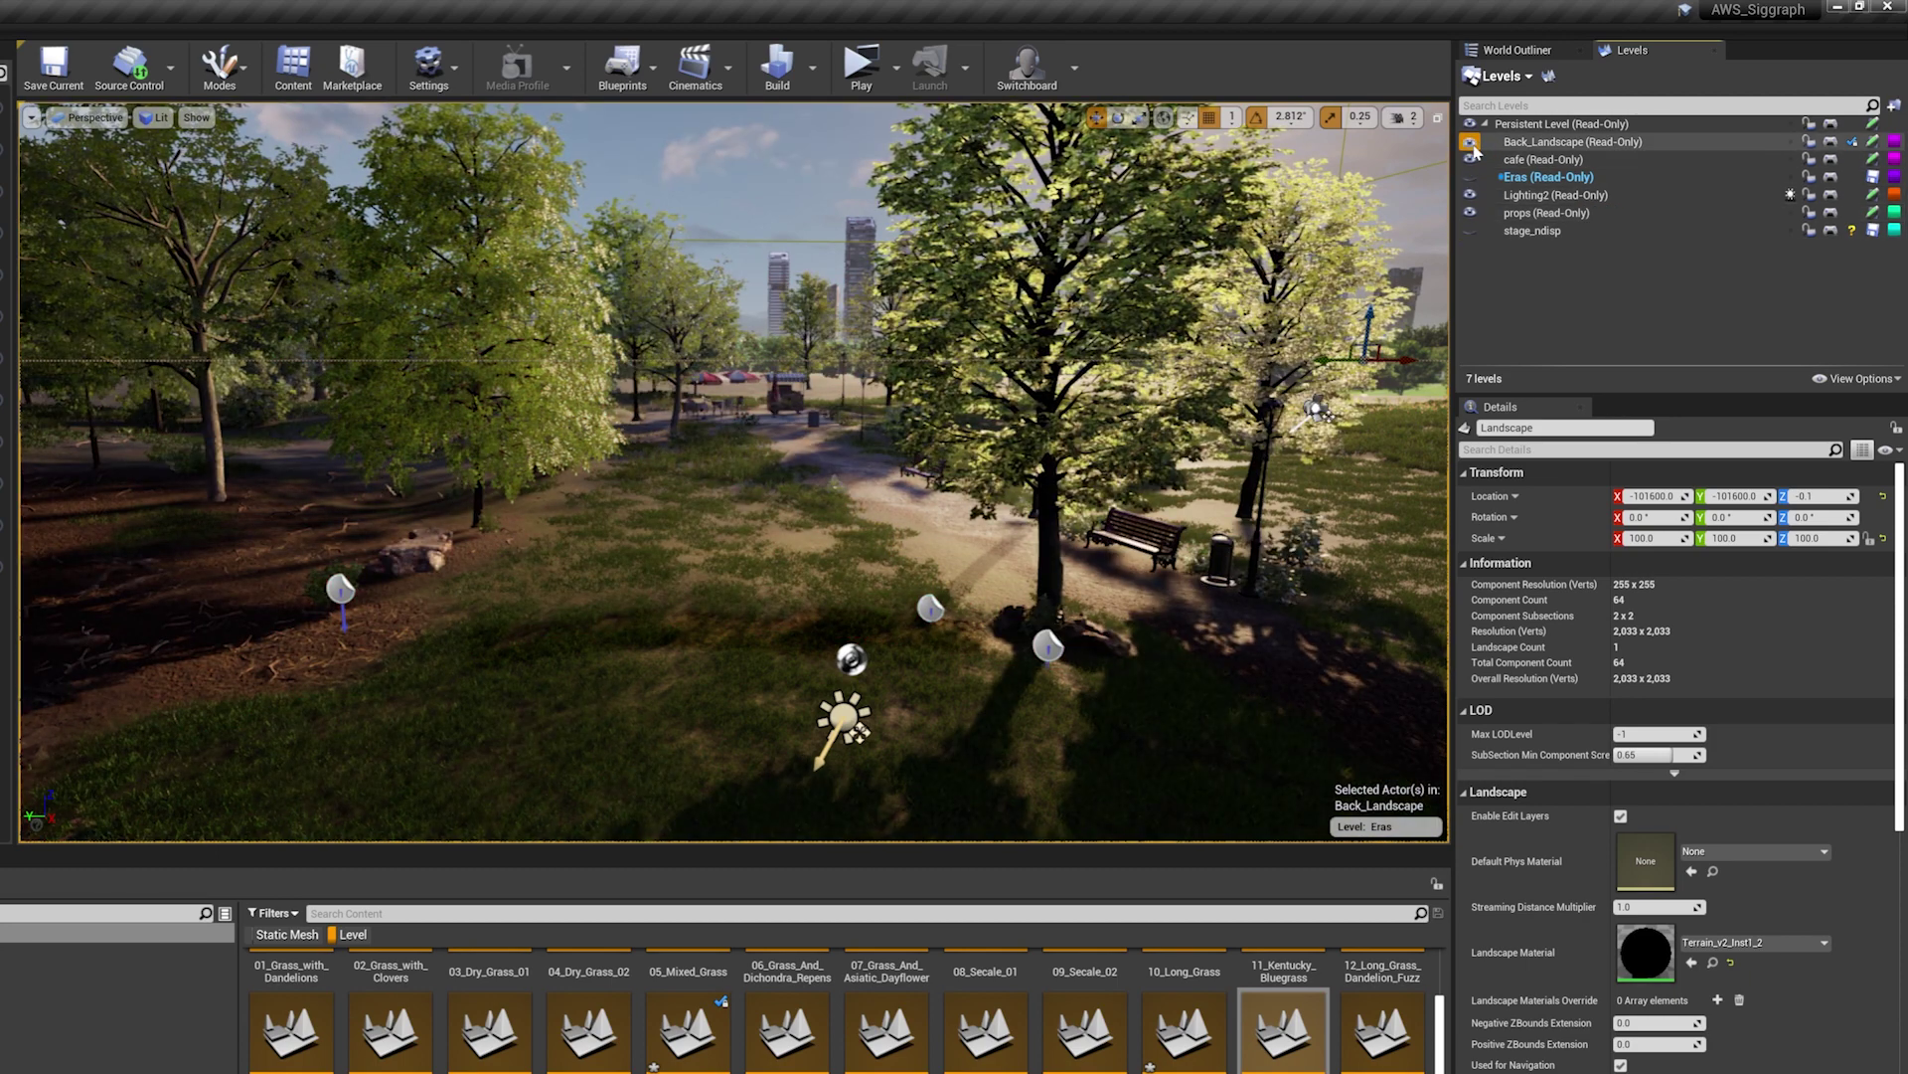
left_click(1471, 142)
left_click(1471, 142)
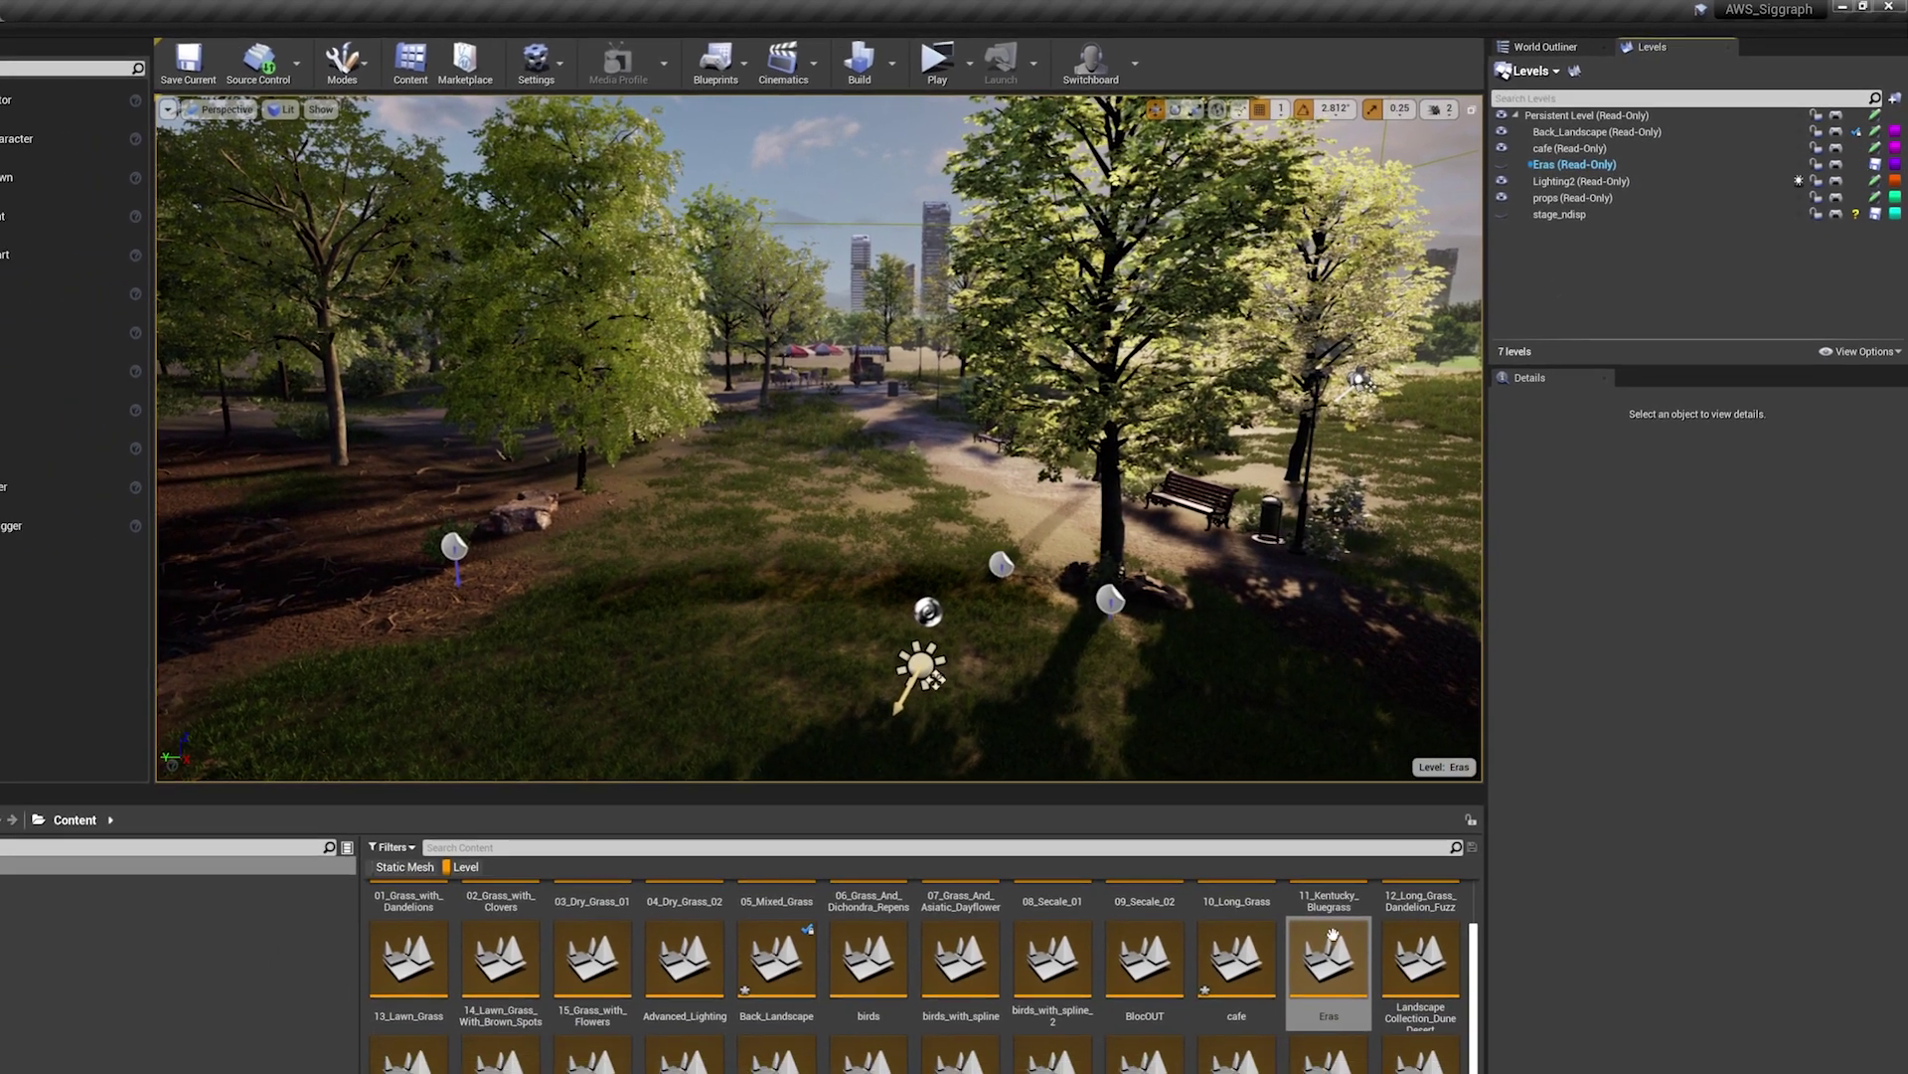
left_click_drag(1313, 984, 1376, 862)
left_click(1592, 494)
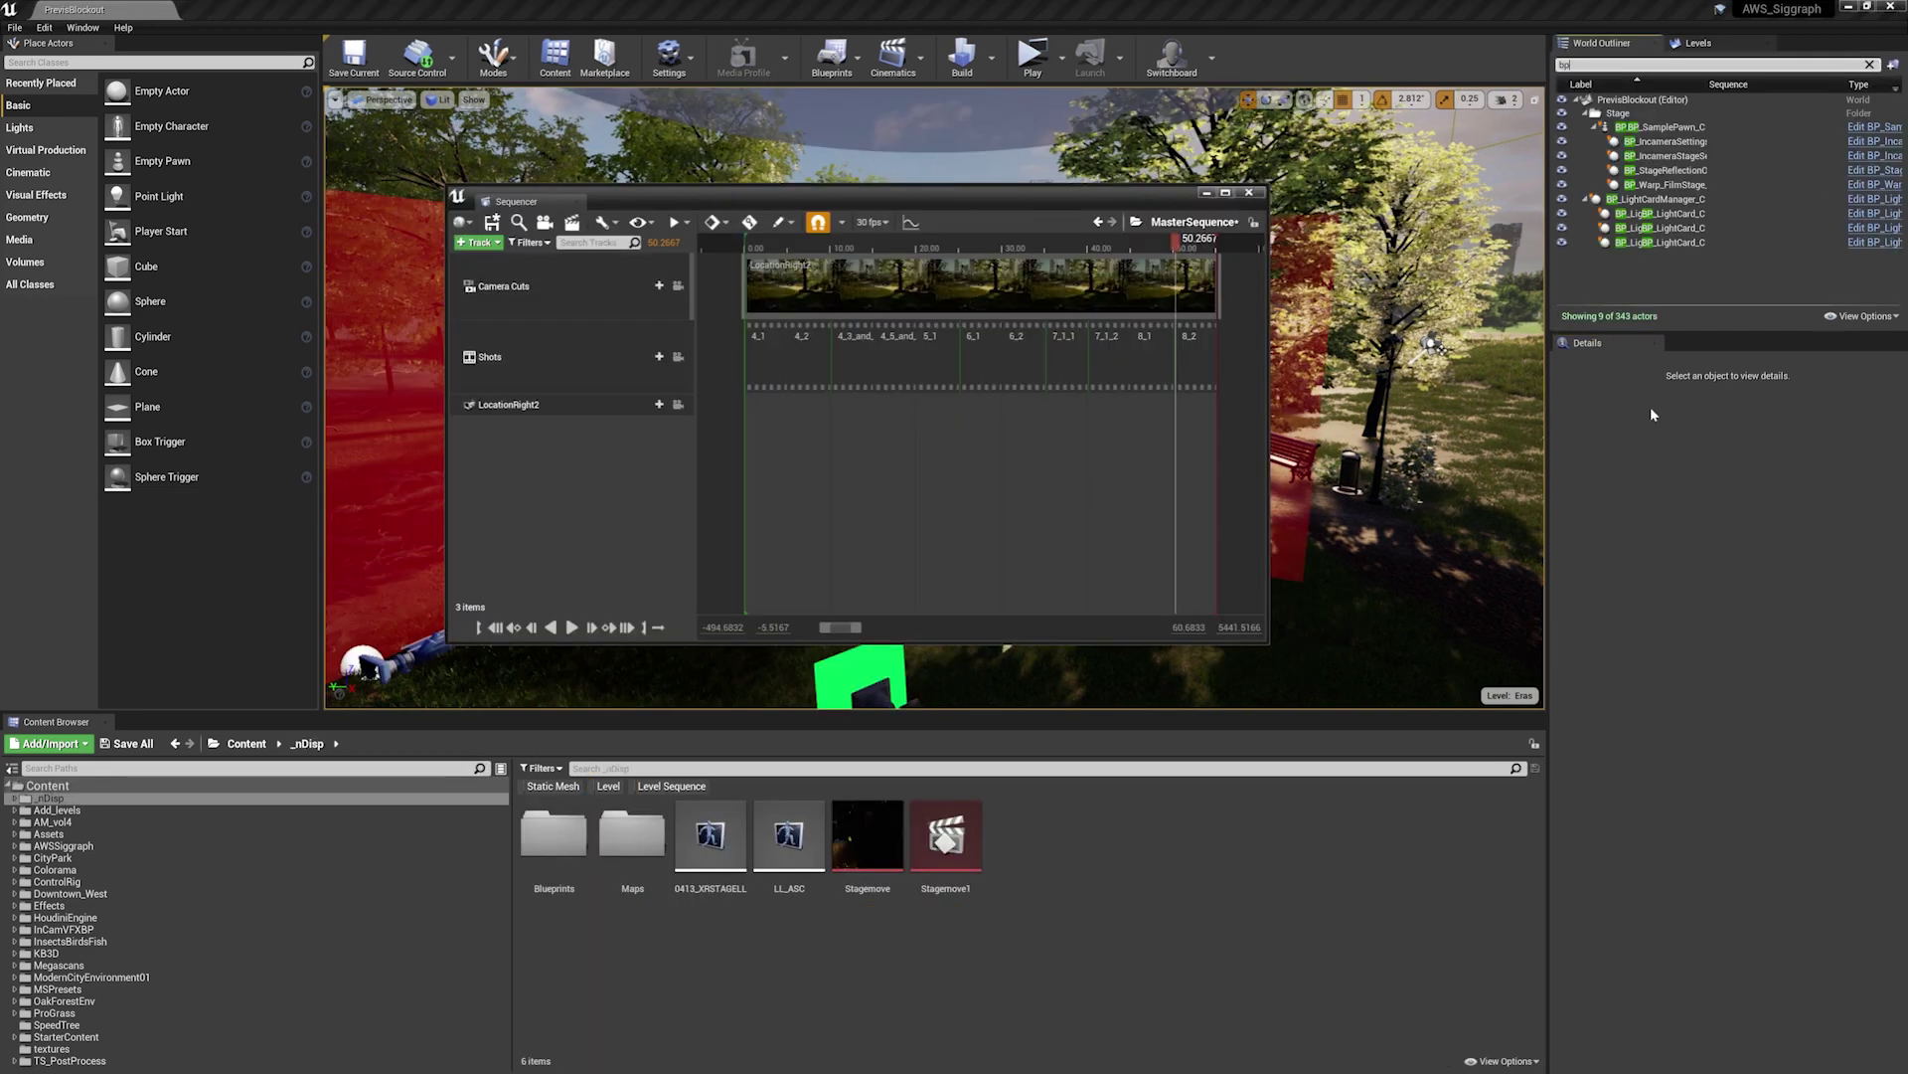
Inspect each 'bp' stage actor from the sample pawn to BP_LightCard2, then toggle auto-key on and off
left_click(1670, 127)
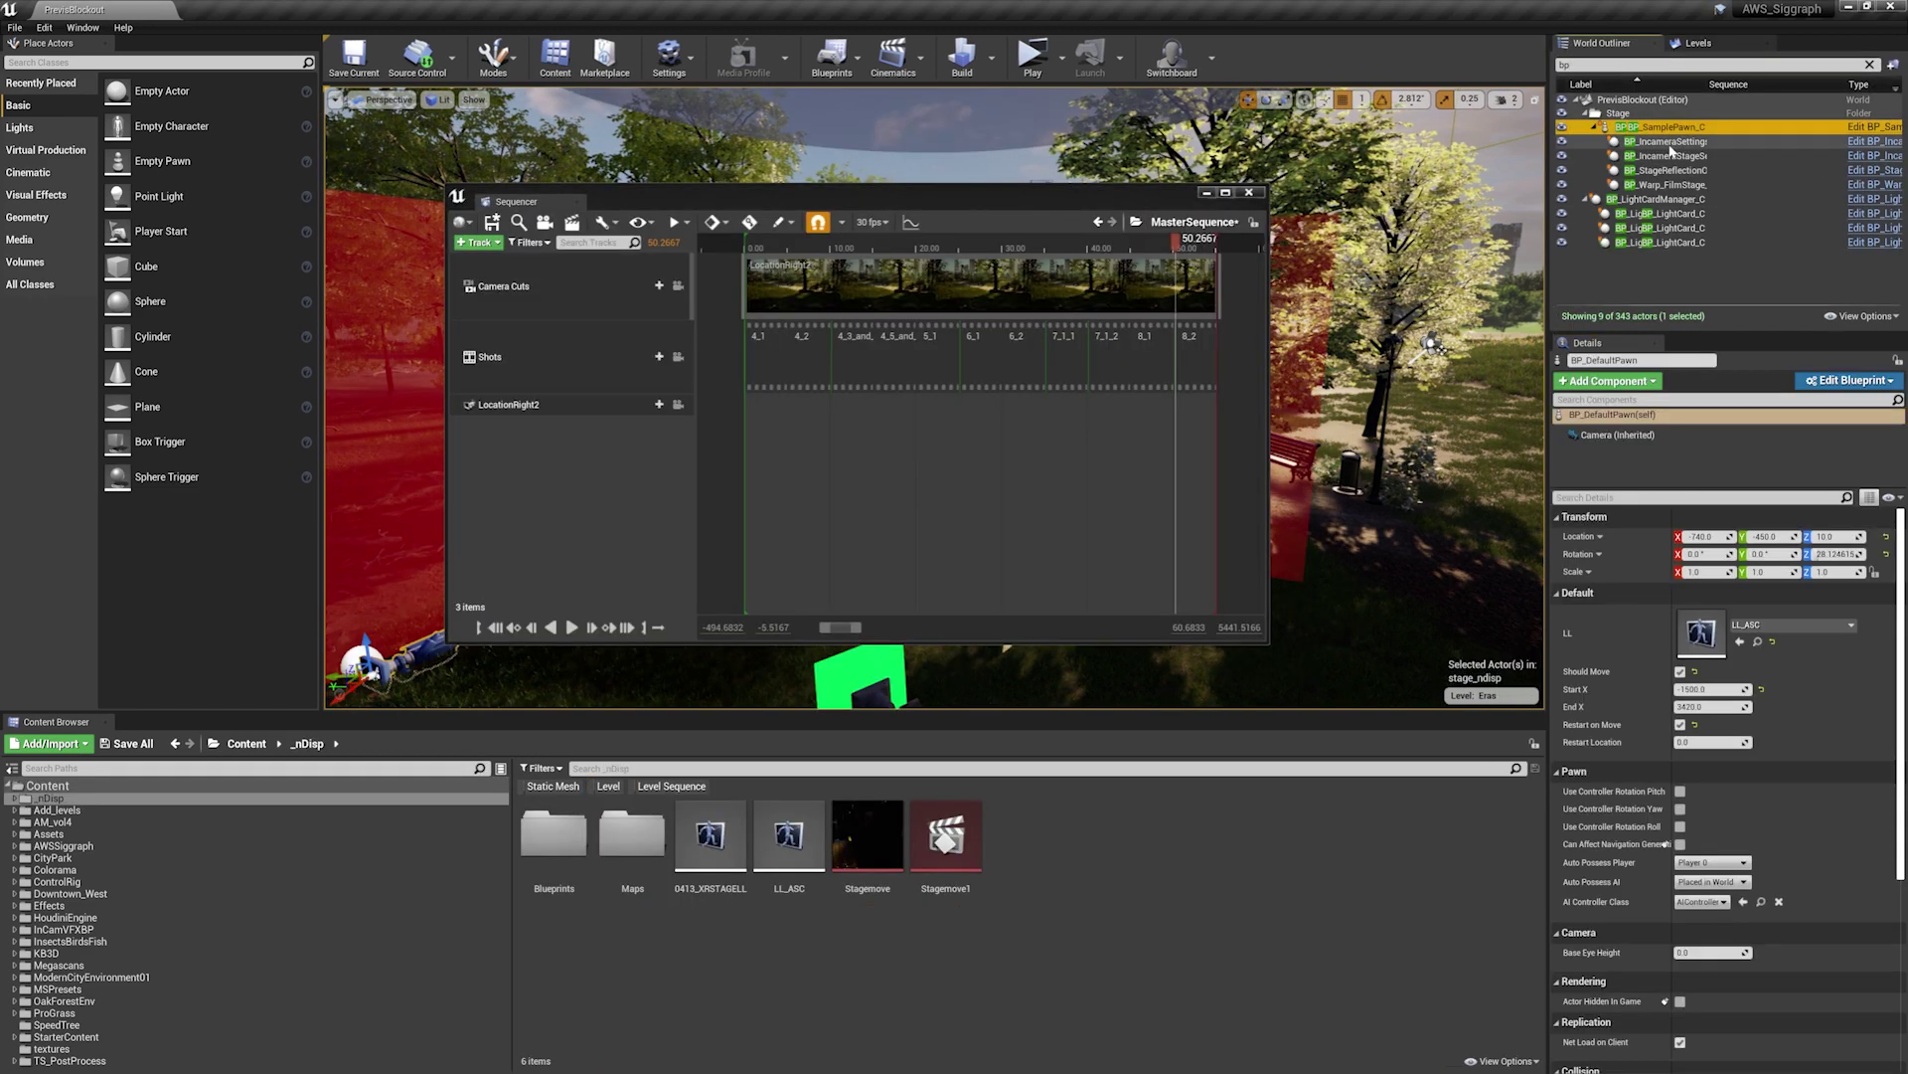
left_click(1673, 141)
left_click(1673, 156)
left_click(1673, 170)
left_click(1673, 185)
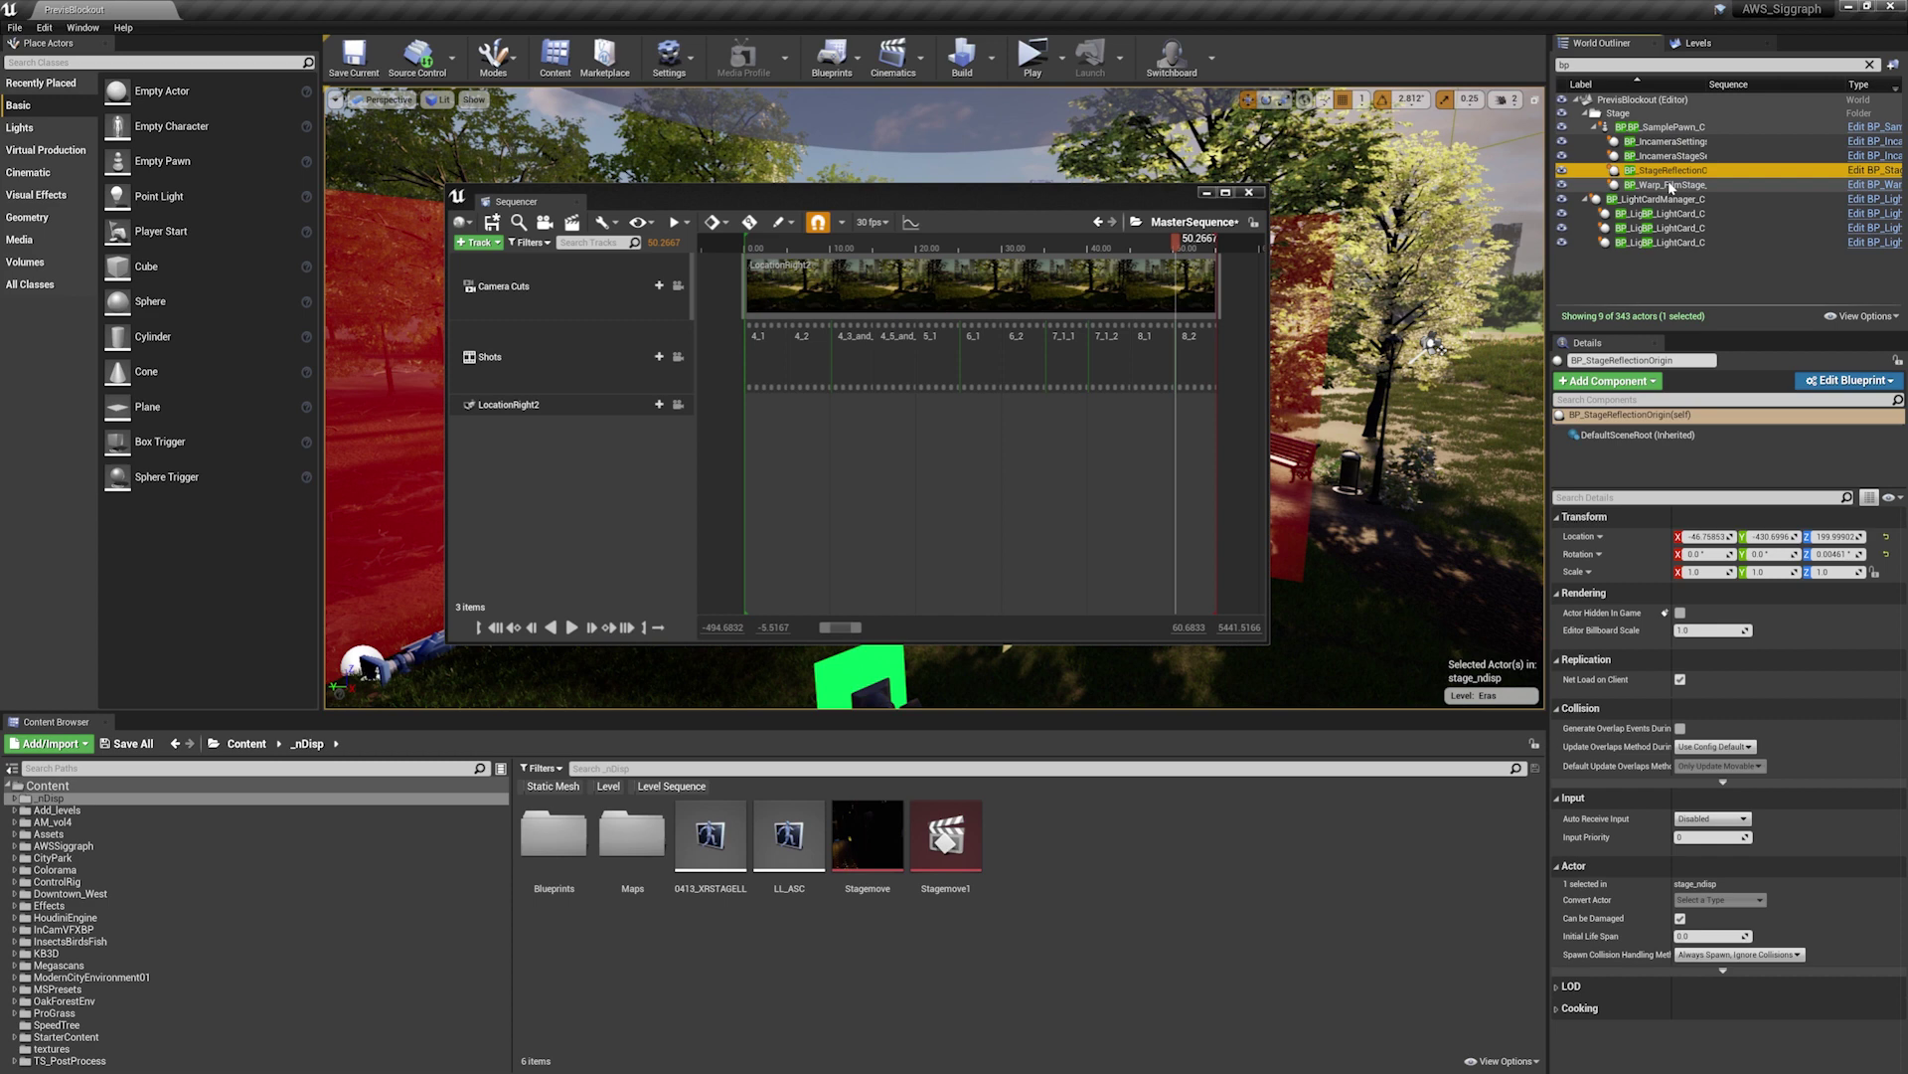
left_click(1673, 199)
left_click(1674, 212)
left_click(1673, 228)
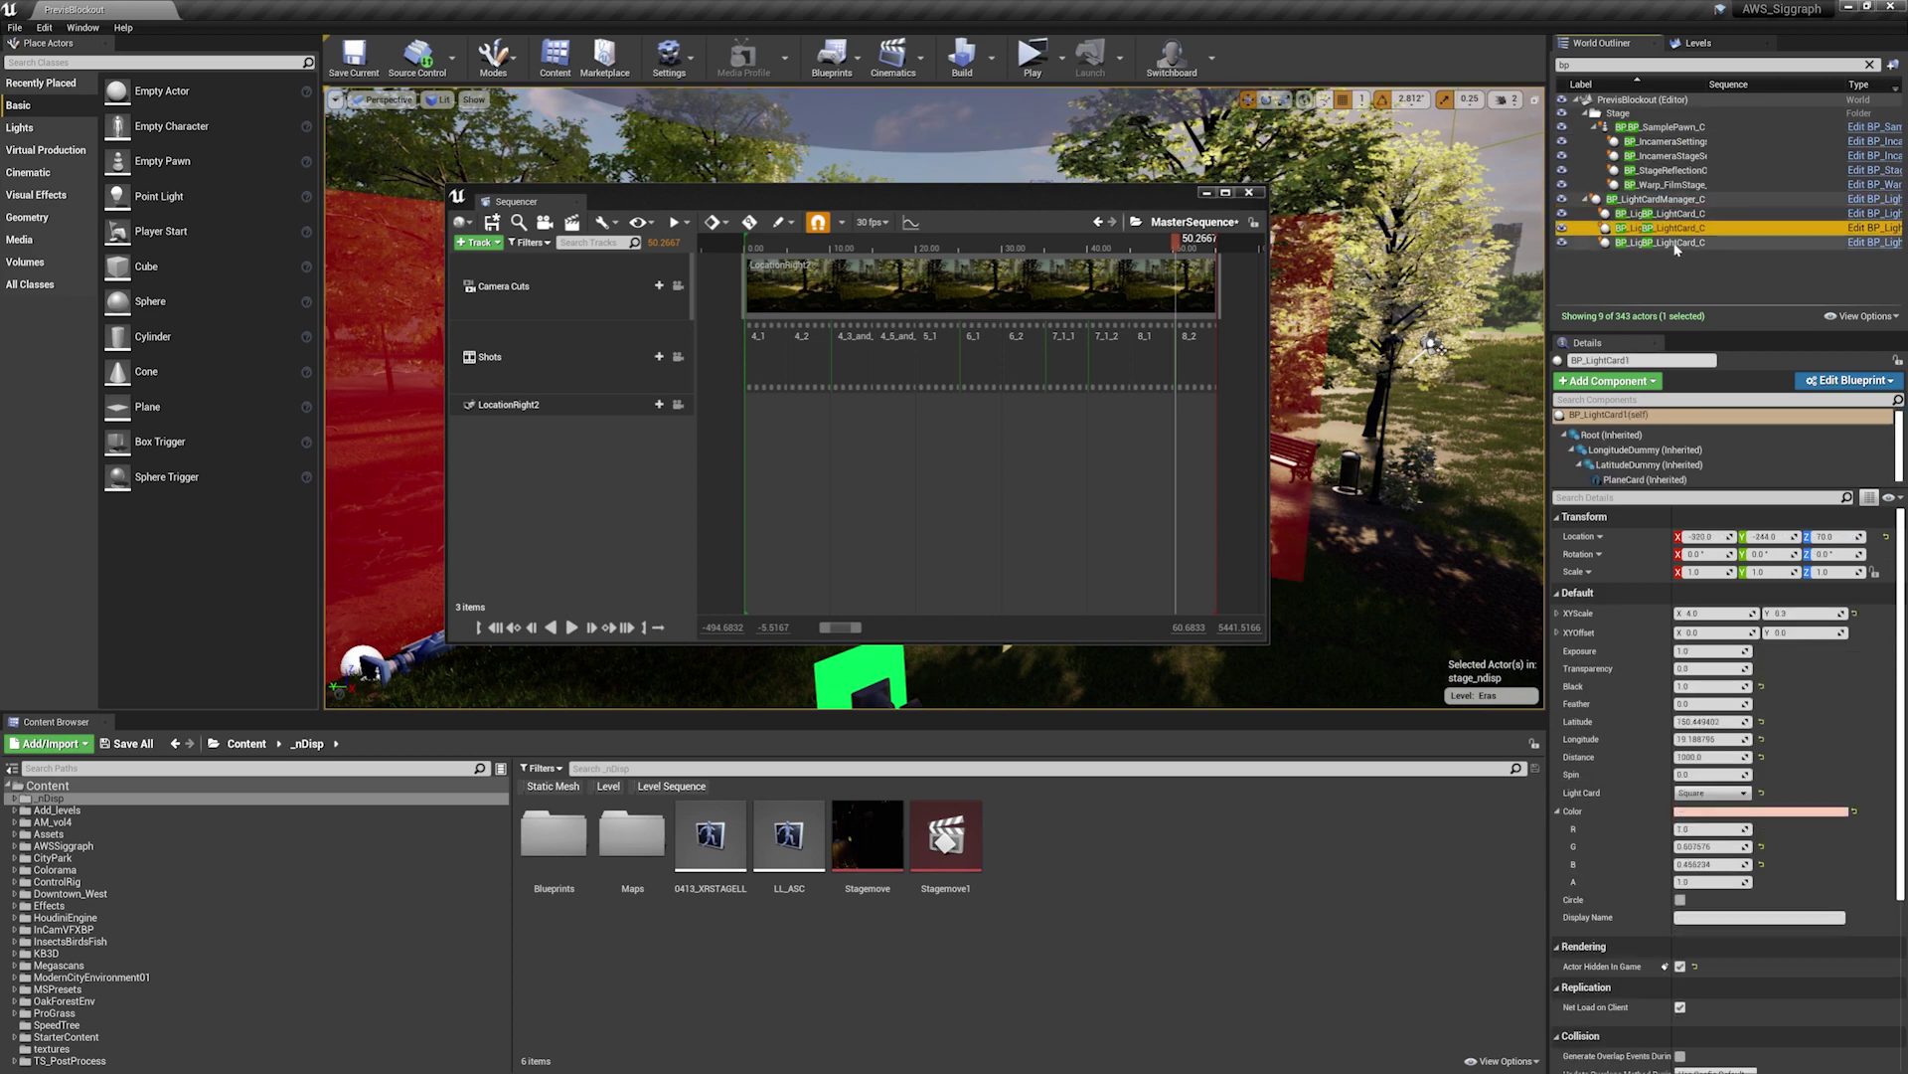
left_click(1674, 241)
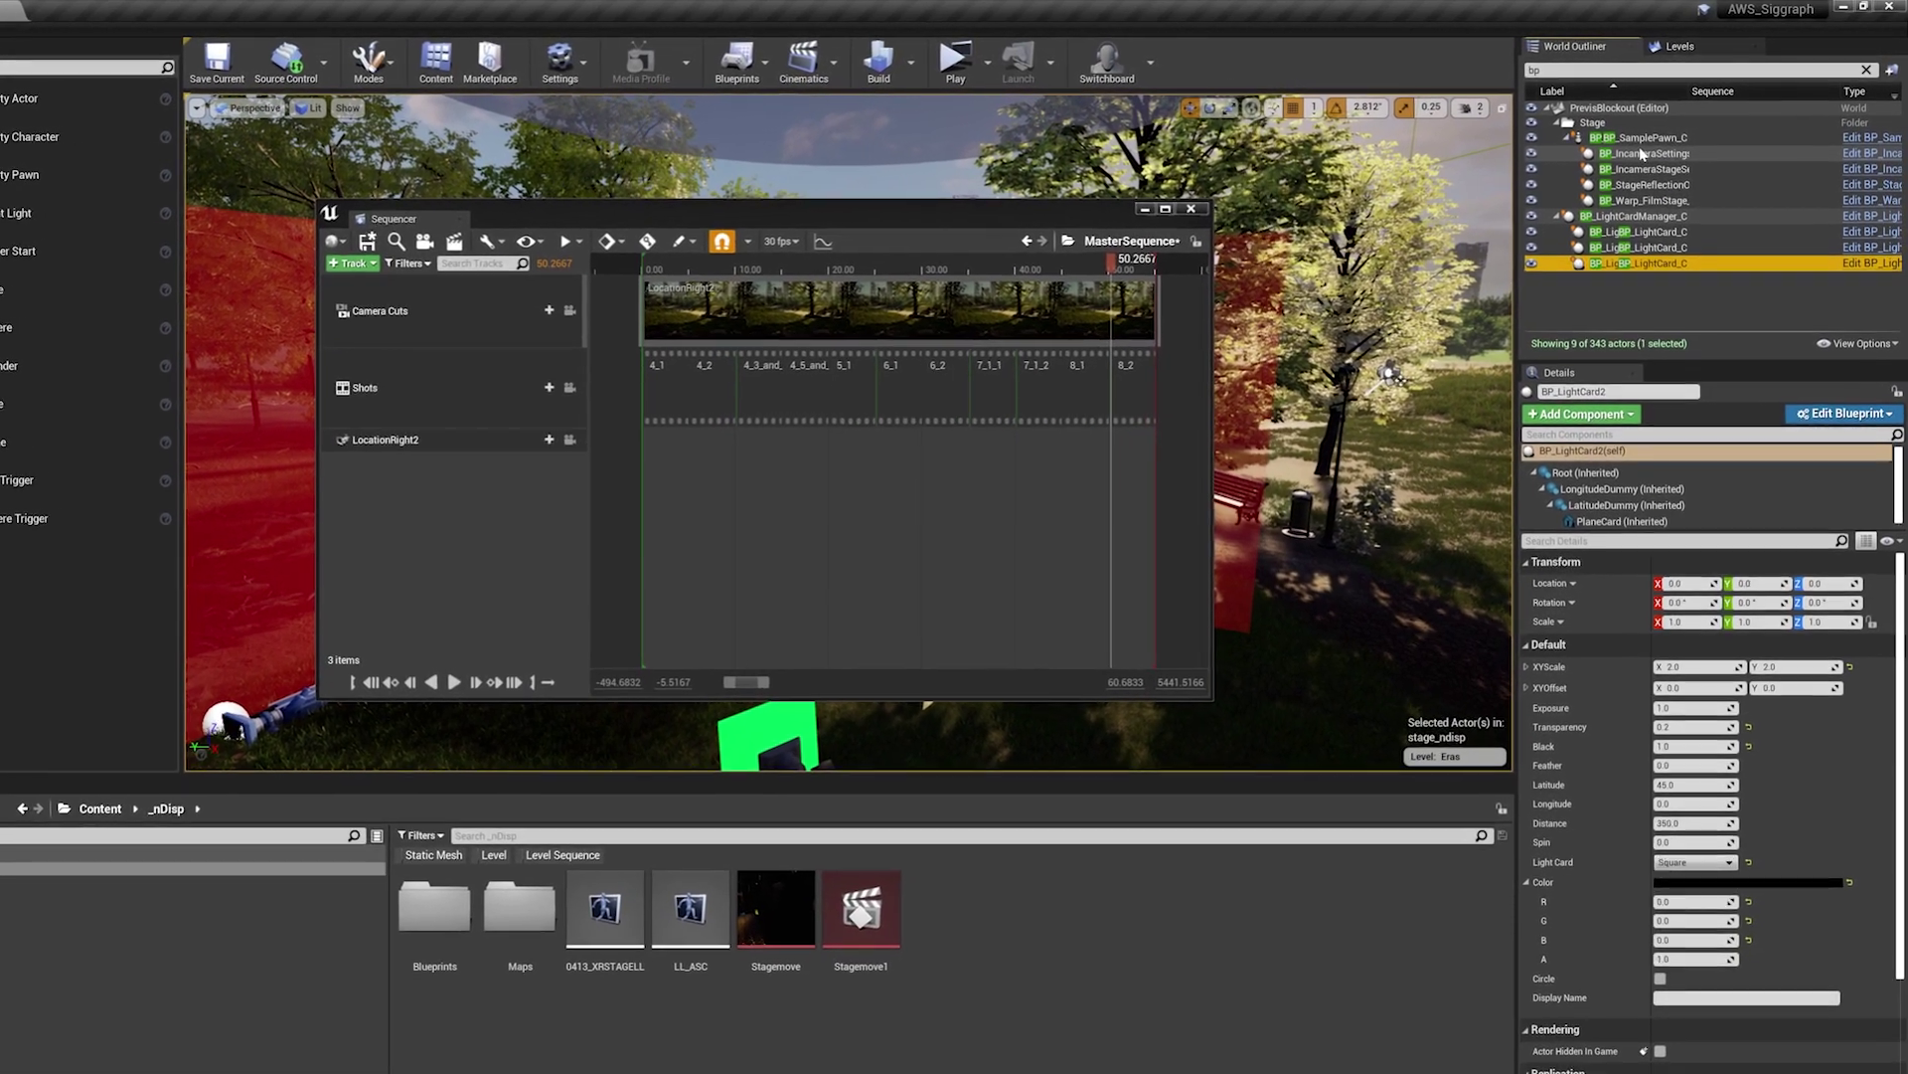
left_click(608, 241)
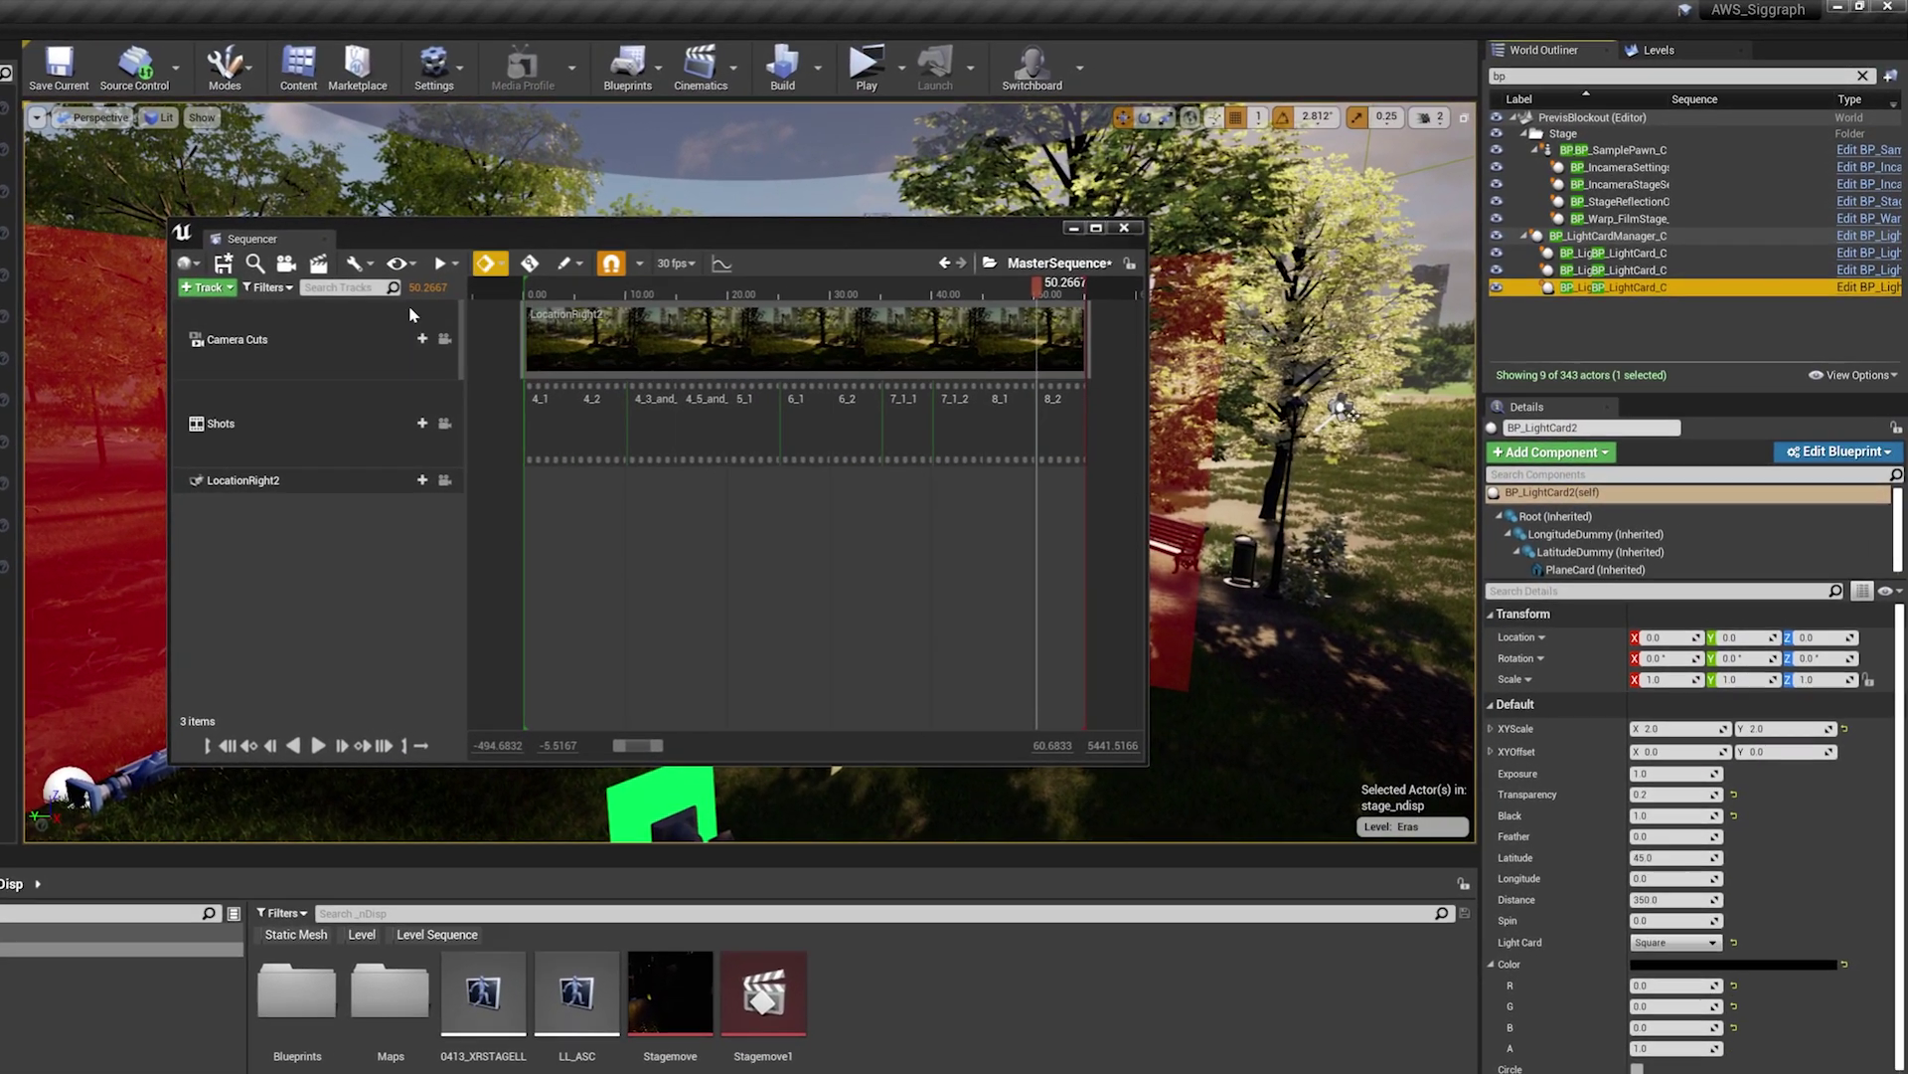
left_click(485, 262)
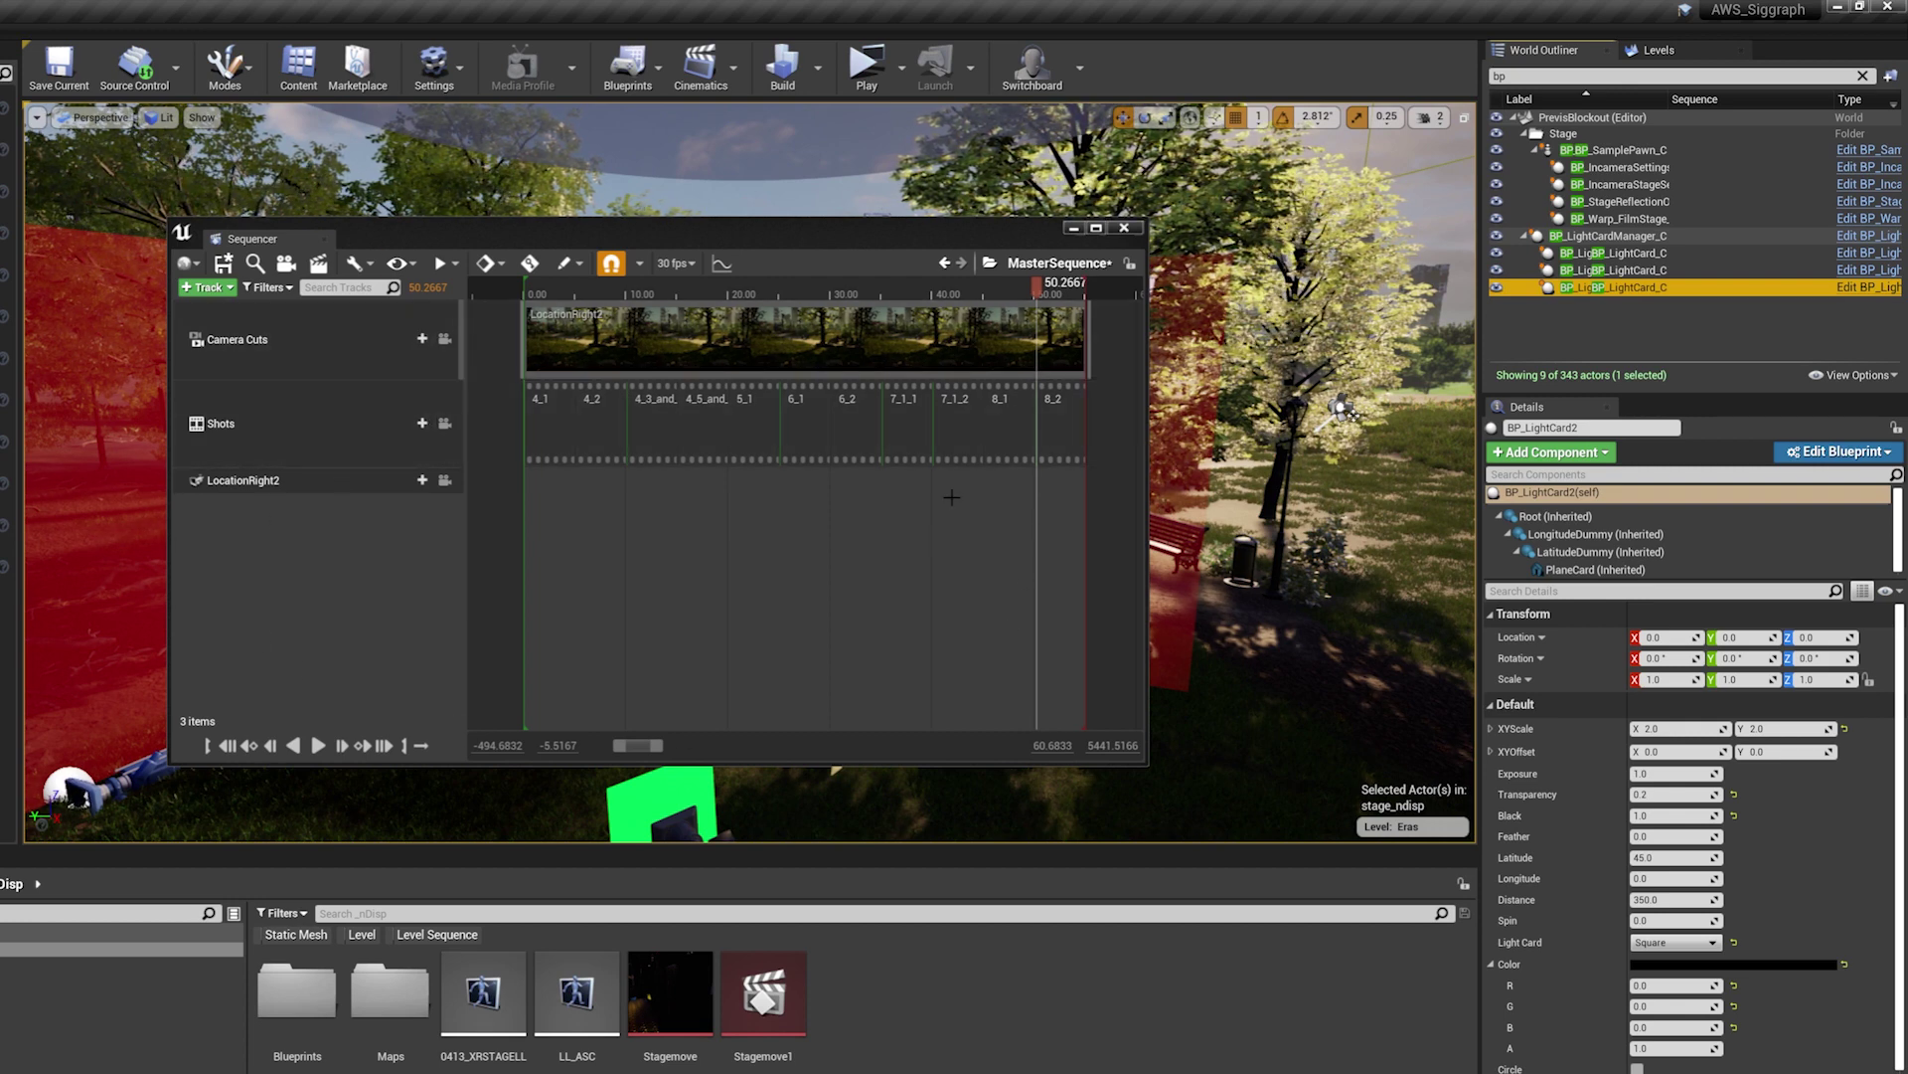
Open shot 8_2 and its 8_2_camera subscene, select a Manual Focus Distance key, return to 8_2
double_click(1058, 422)
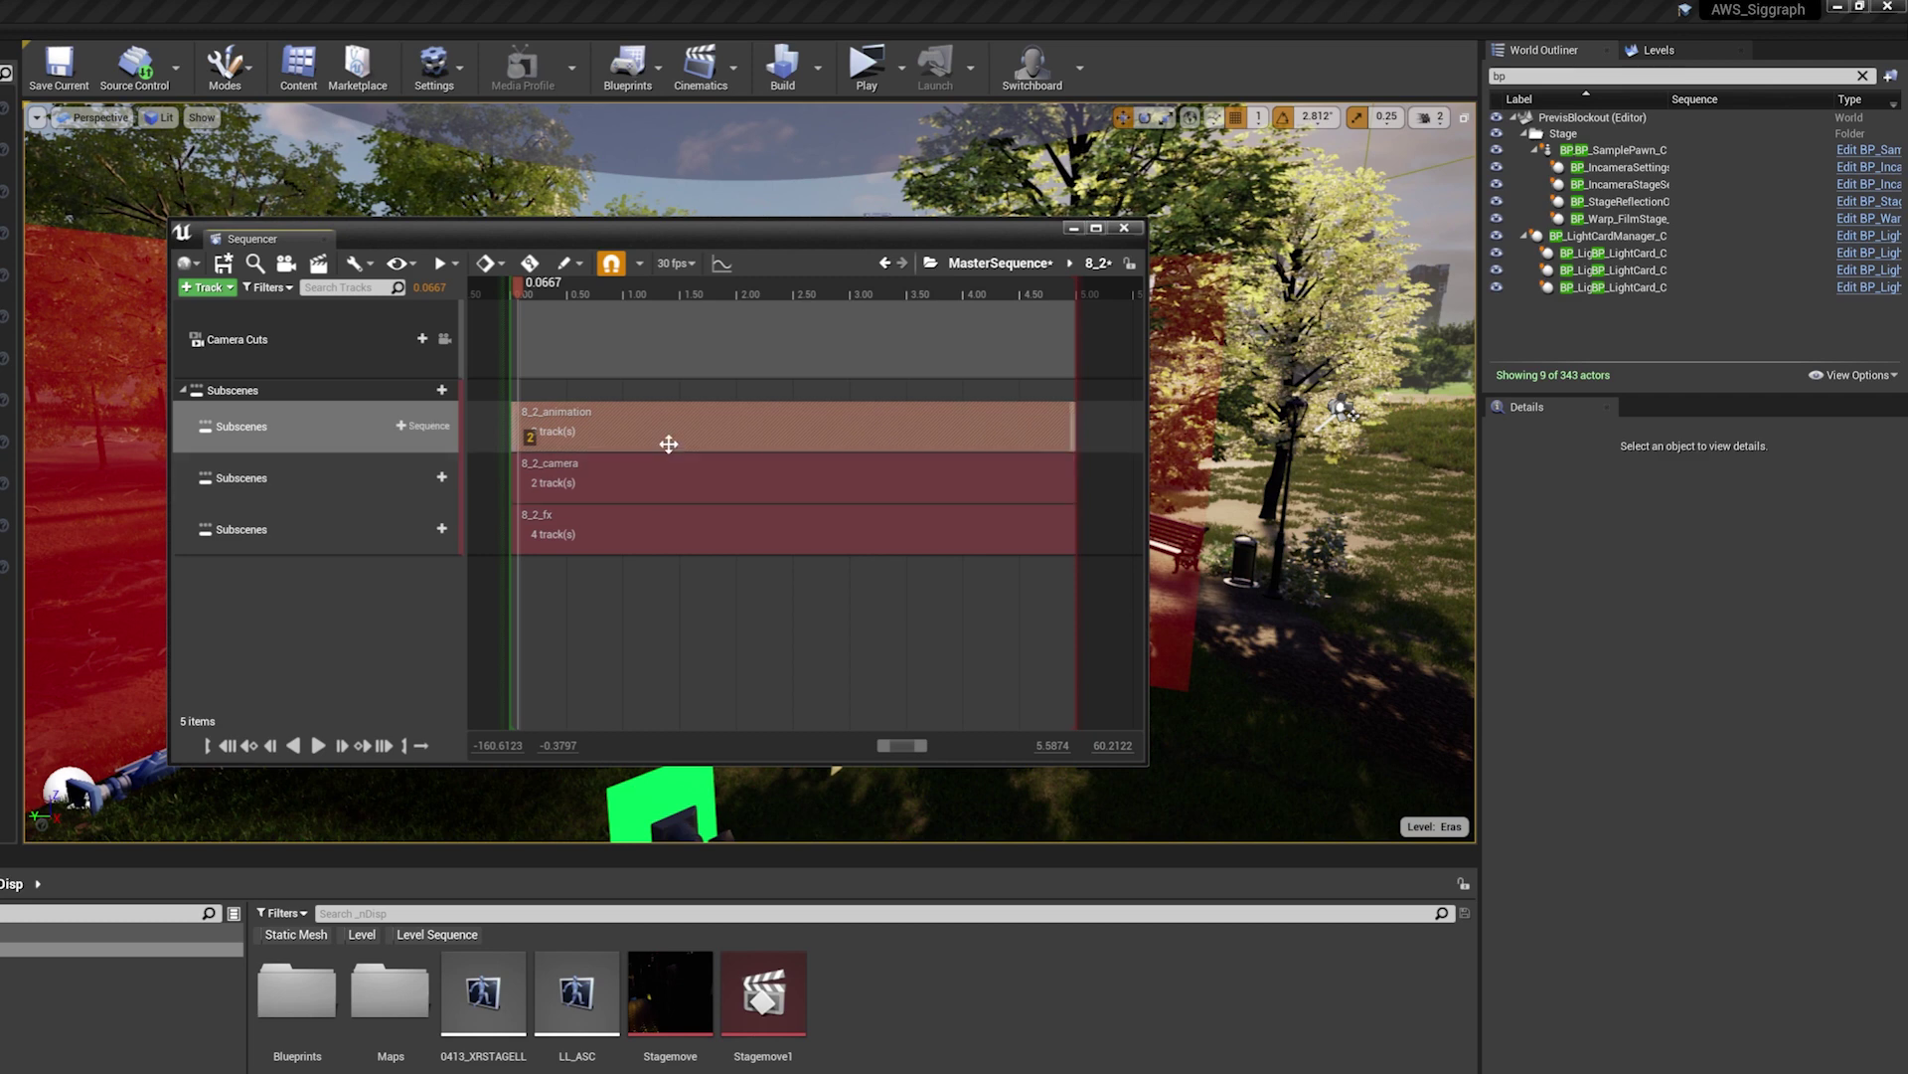
double_click(661, 479)
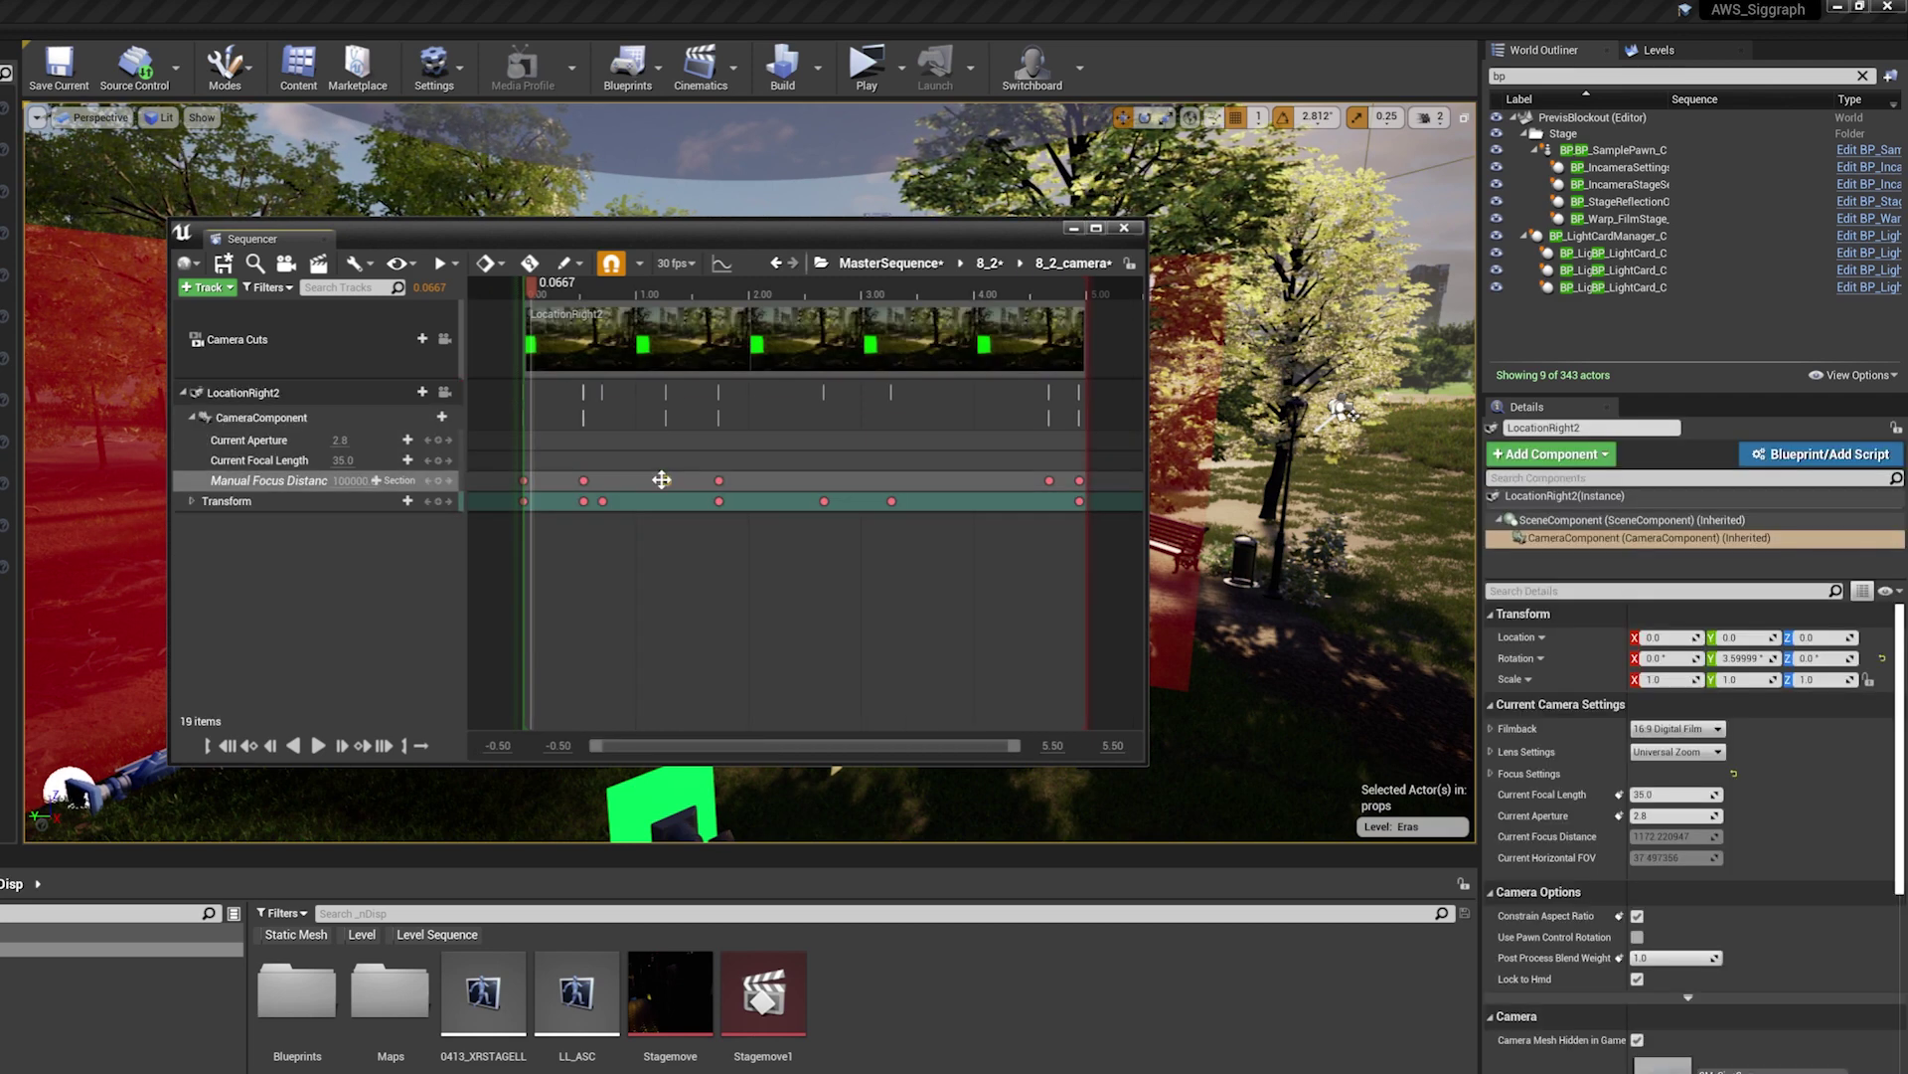
left_click(663, 480)
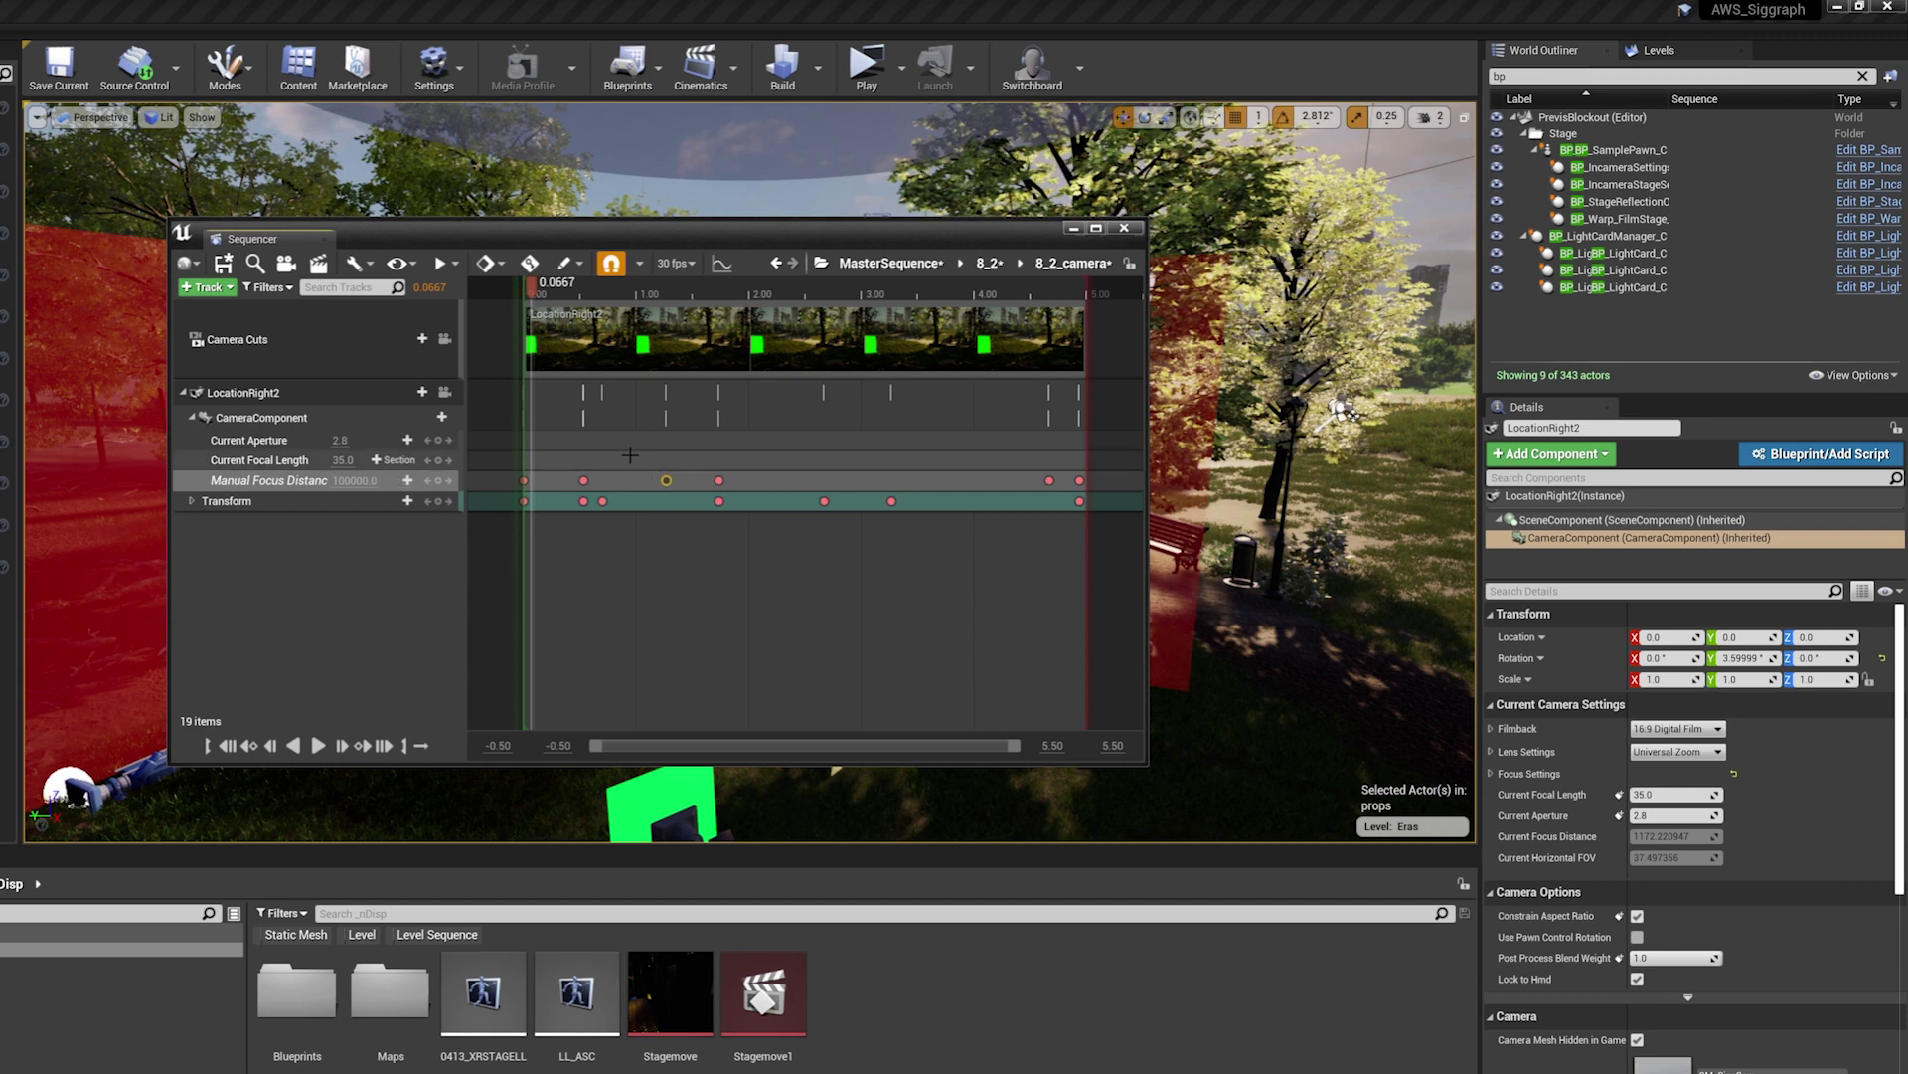
left_click(776, 264)
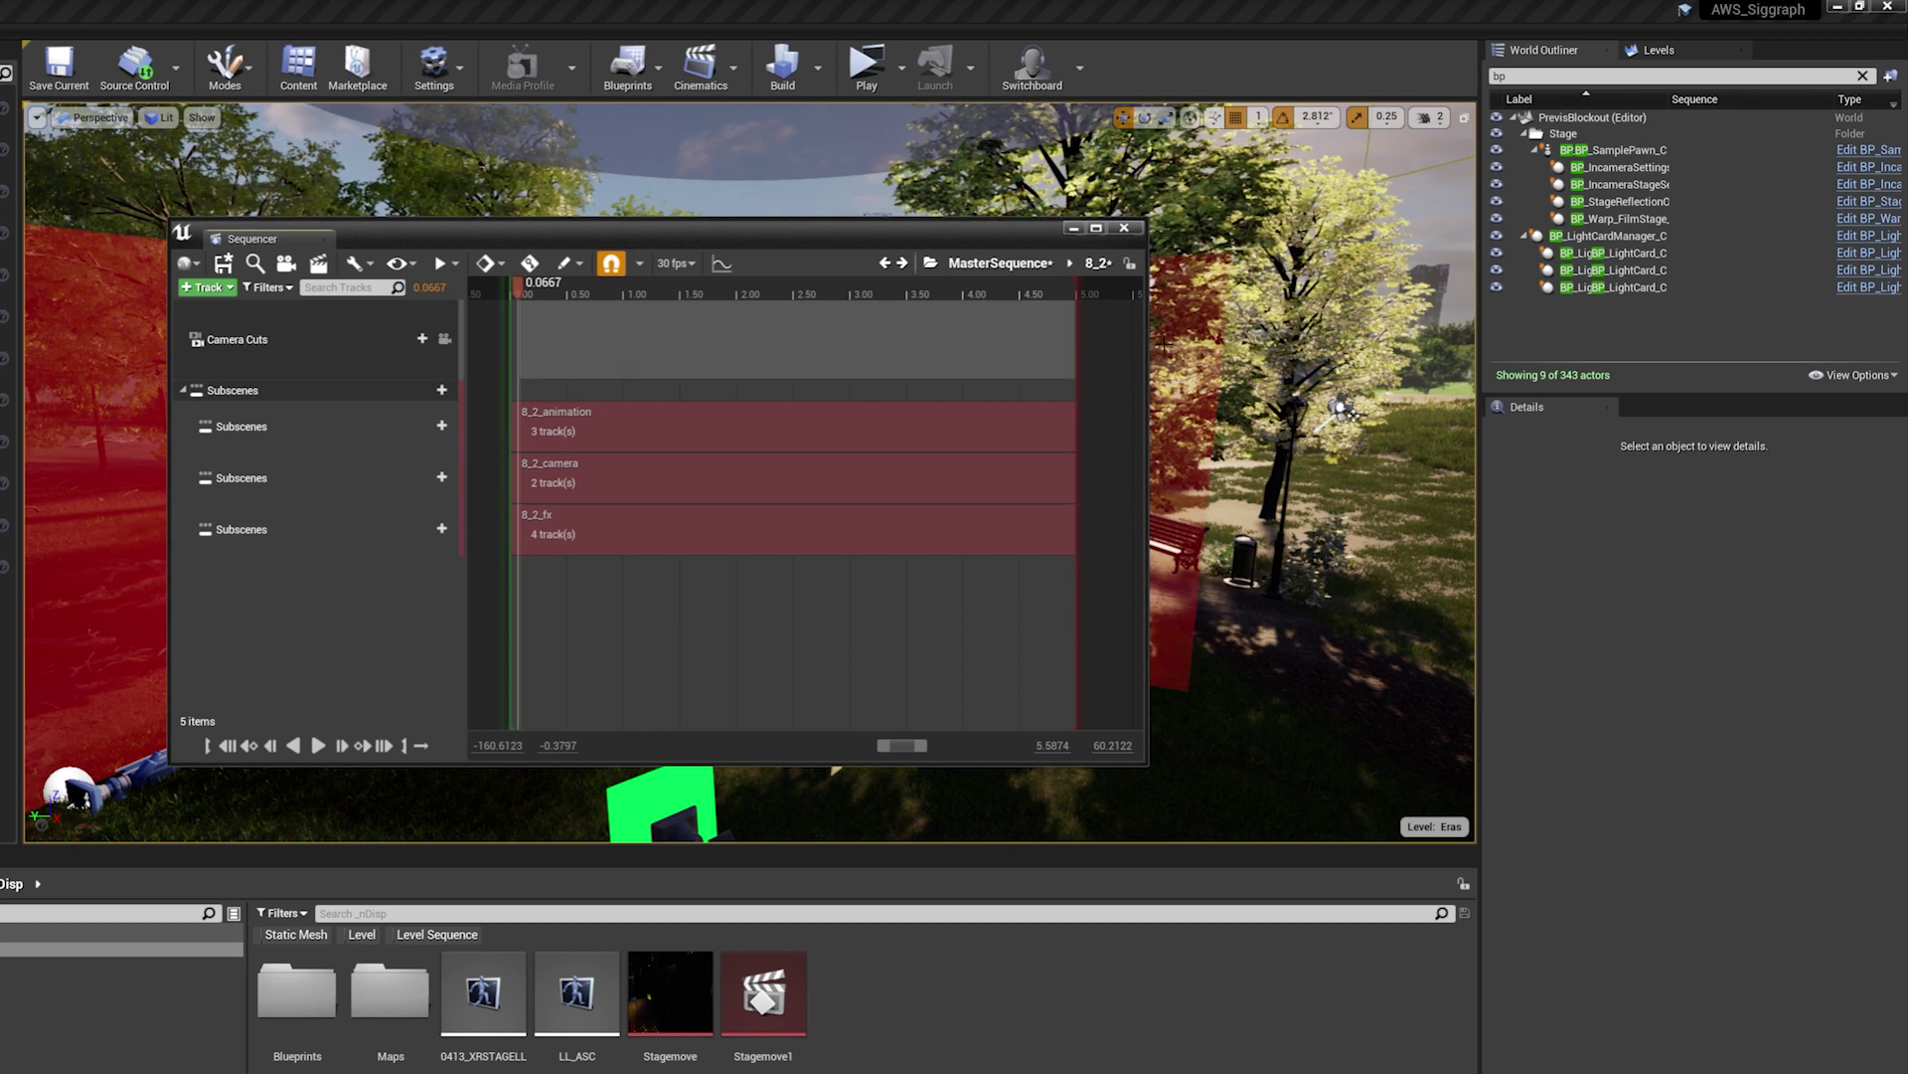
Close Sequencer, return to the seven-level list and hide the stage_ndisp level
left_click(1125, 228)
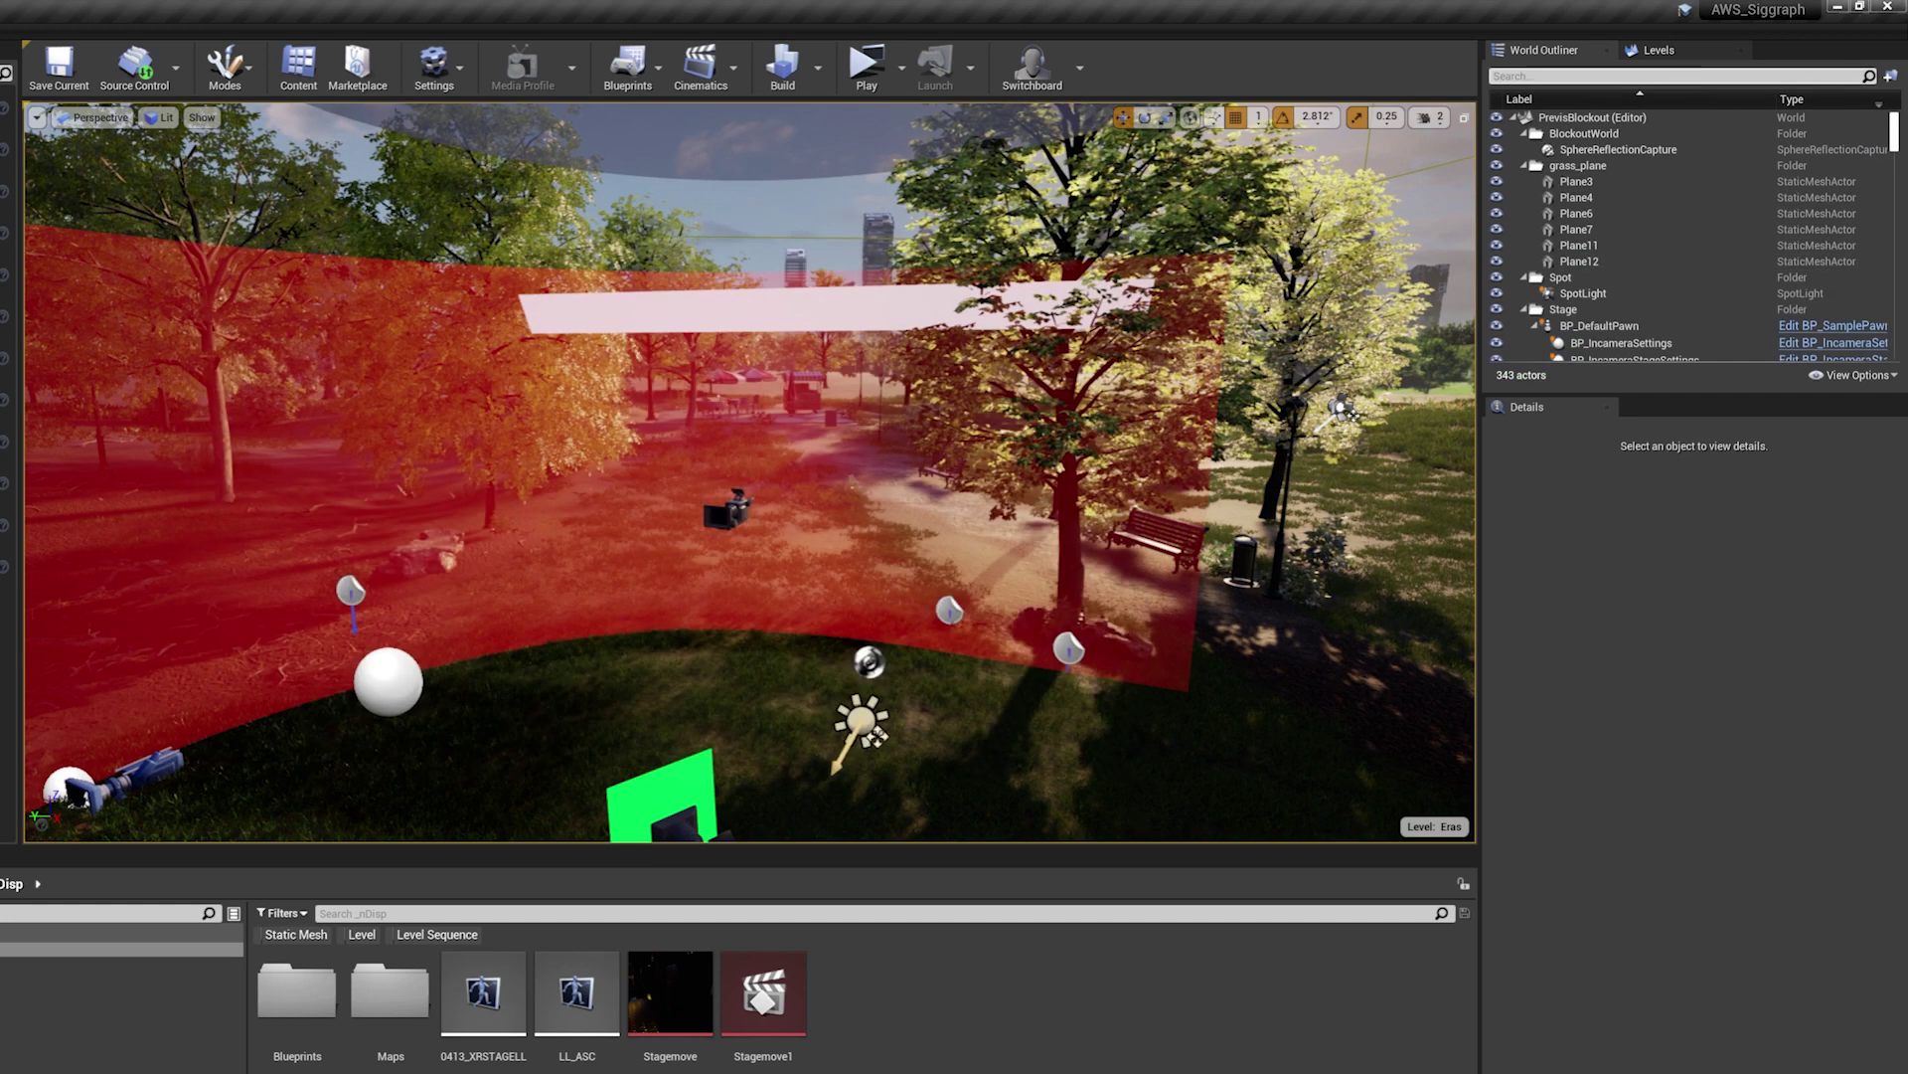
left_click(1673, 49)
left_click(1497, 231)
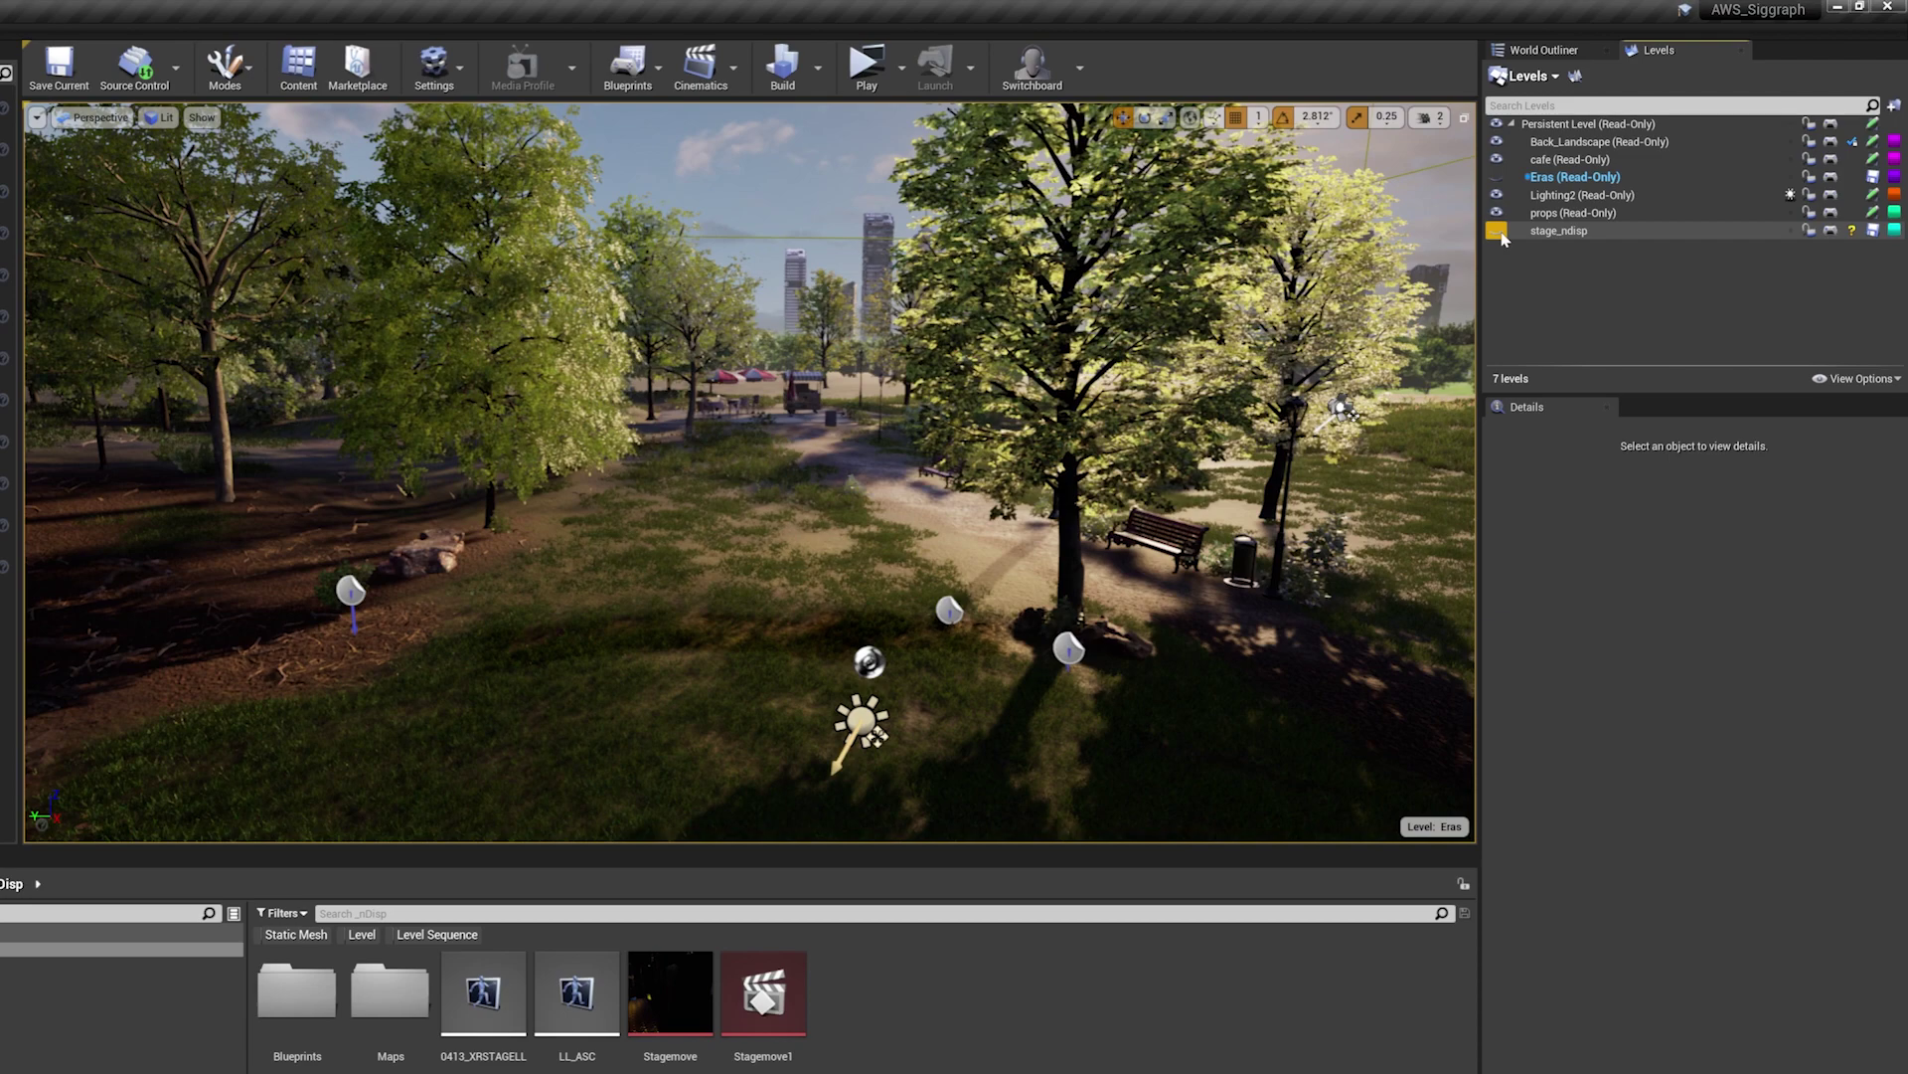